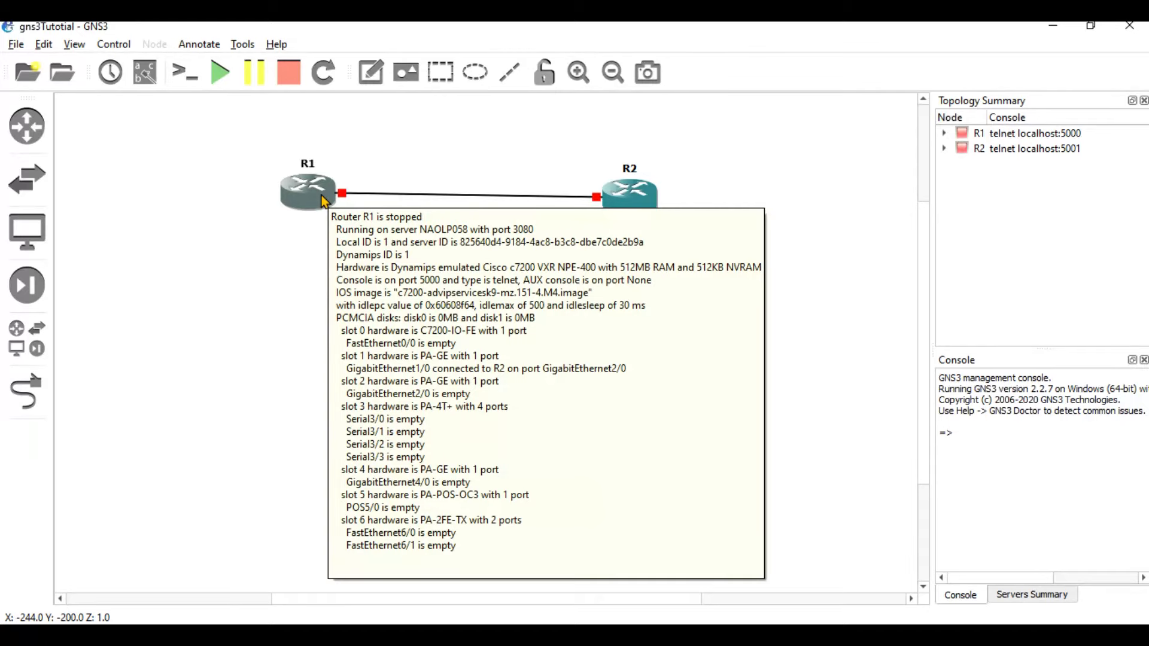
# Start all devices in the topology so R1 and R2 turn green and run.
pyautogui.rightClick(322, 197)
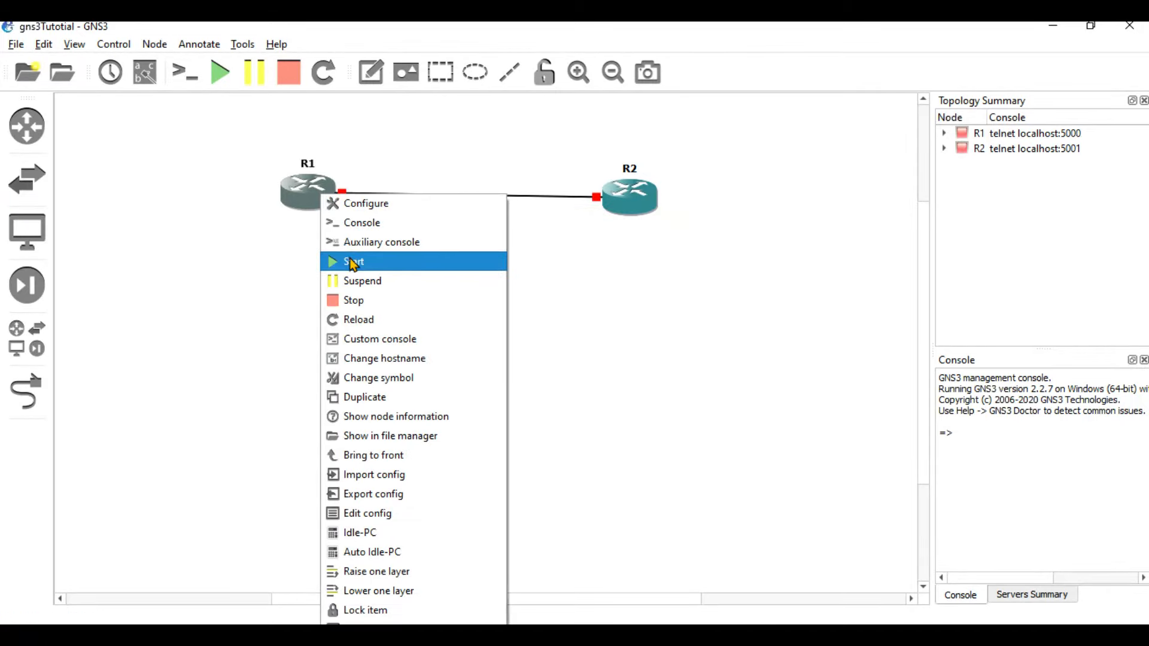
pyautogui.click(231, 72)
pyautogui.click(231, 72)
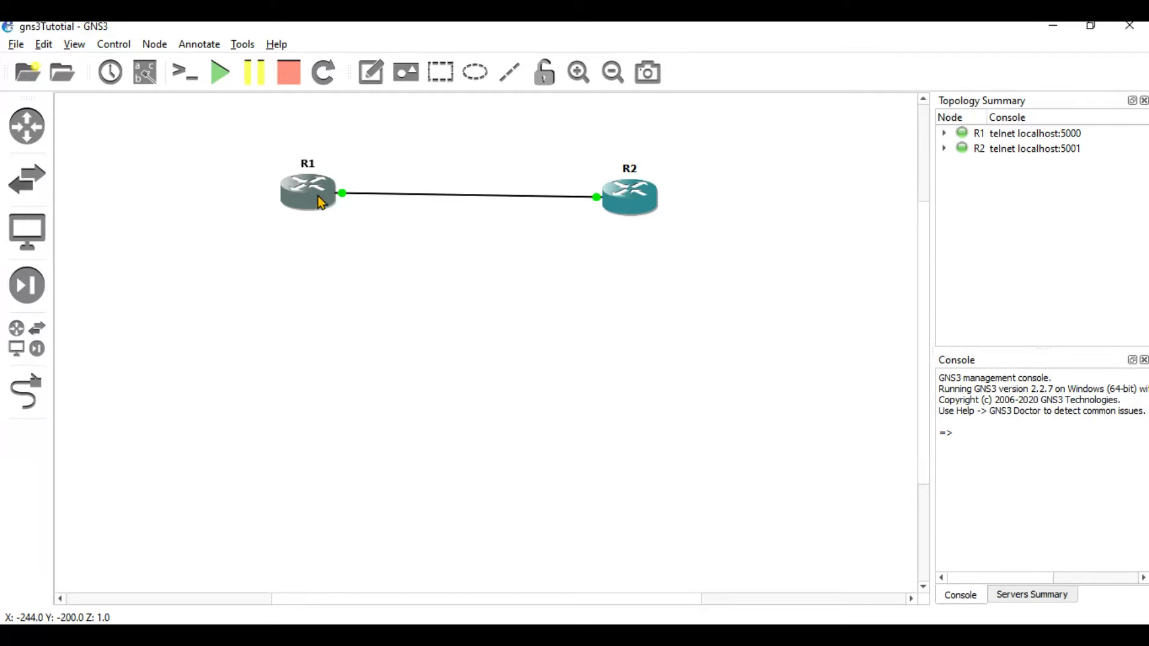
pyautogui.moveTo(316, 195)
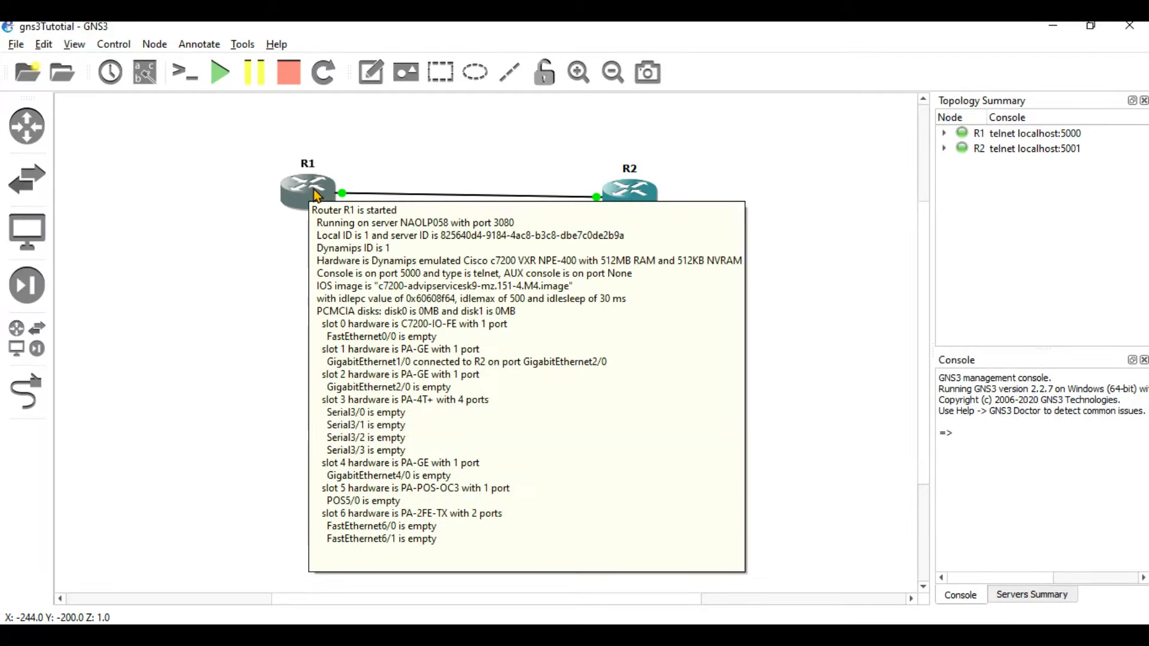
pyautogui.rightClick(314, 190)
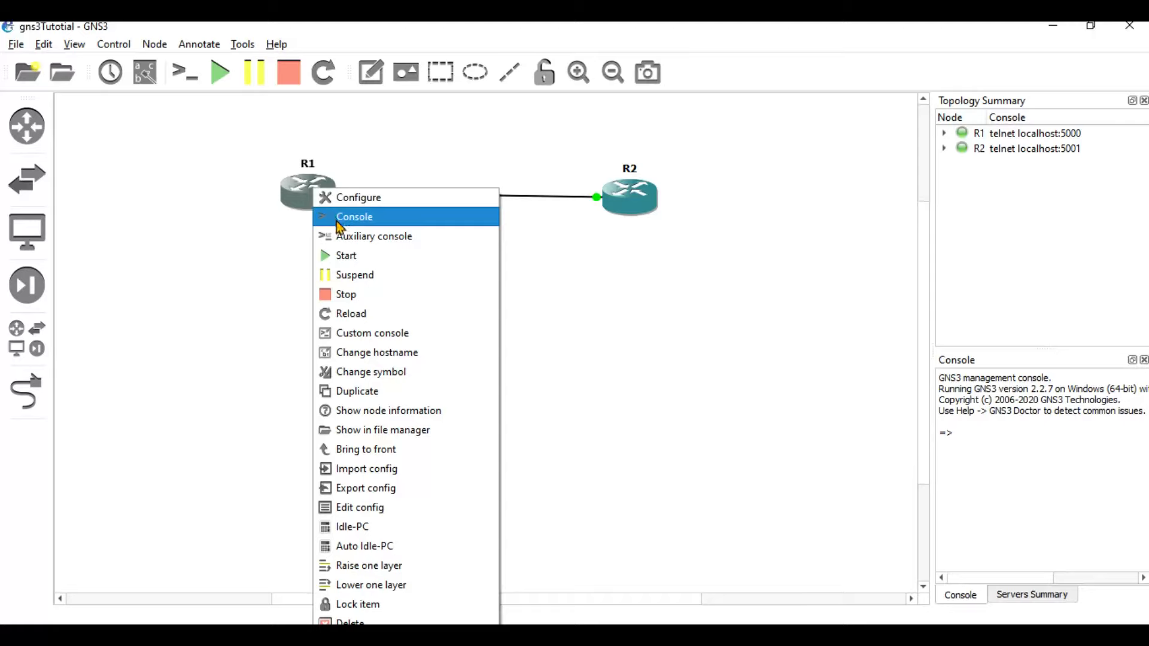
pyautogui.click(643, 239)
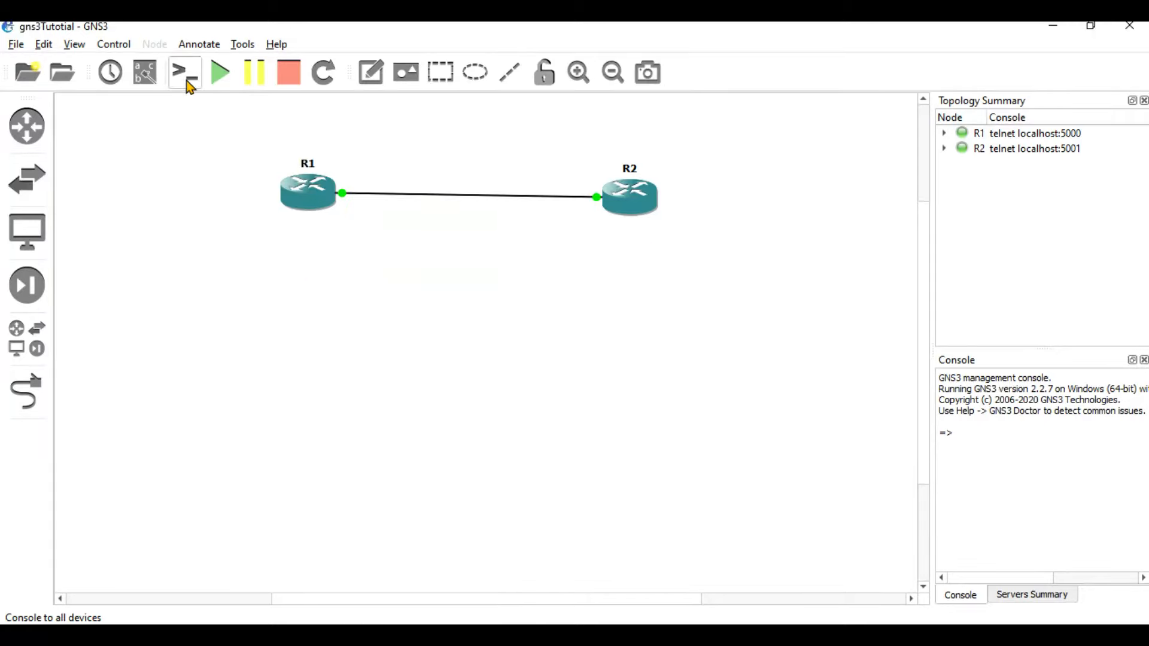
# Open console sessions to all routers, then shrink and move the Solar-PuTTY window below the routers.
pyautogui.click(185, 73)
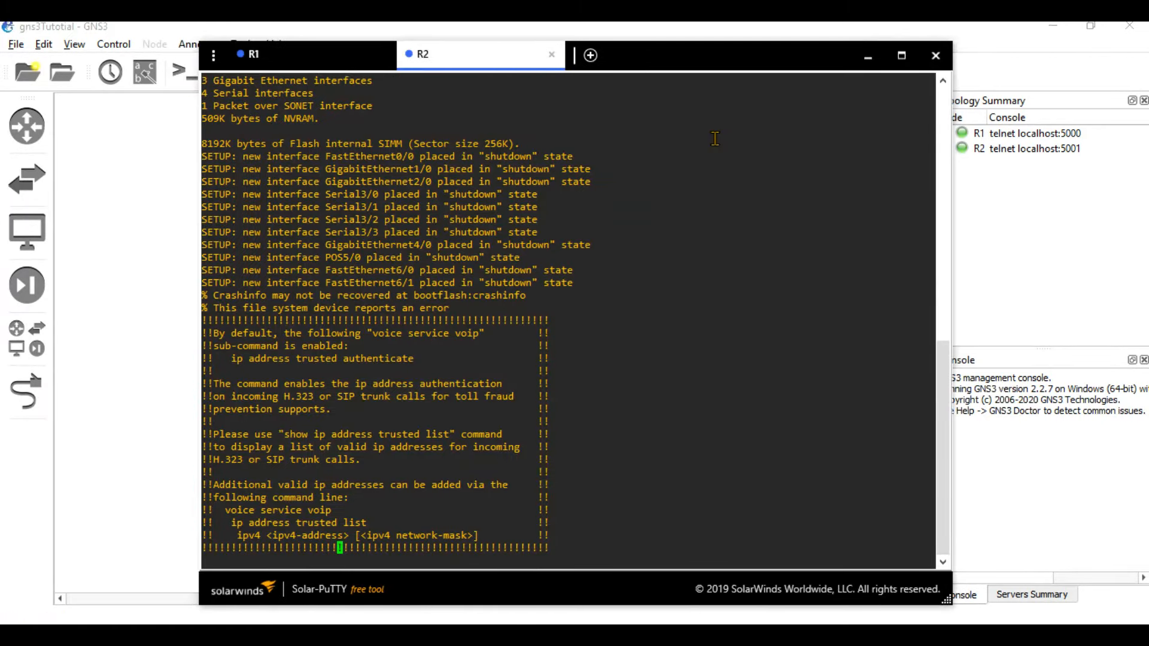
pyautogui.moveTo(731, 47); pyautogui.dragTo(751, 199)
pyautogui.moveTo(680, 226); pyautogui.dragTo(686, 250)
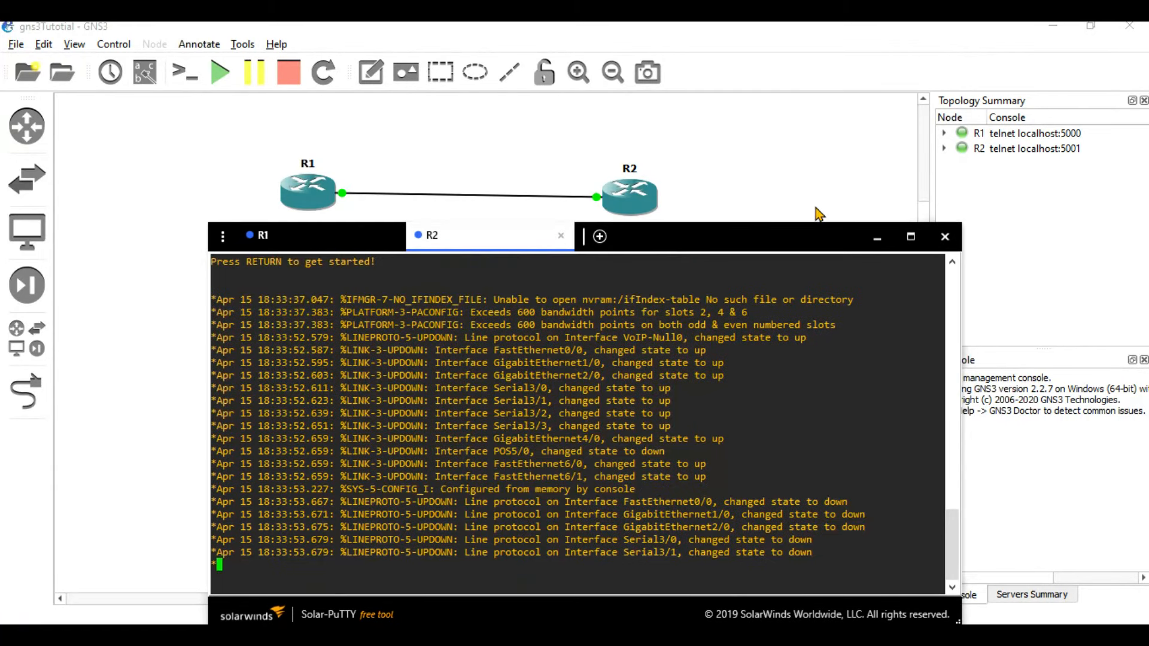
pyautogui.click(846, 197)
pyautogui.moveTo(918, 226)
pyautogui.mouseDown()
pyautogui.moveTo(926, 246)
pyautogui.moveTo(926, 216)
pyautogui.moveTo(925, 240)
pyautogui.mouseUp()
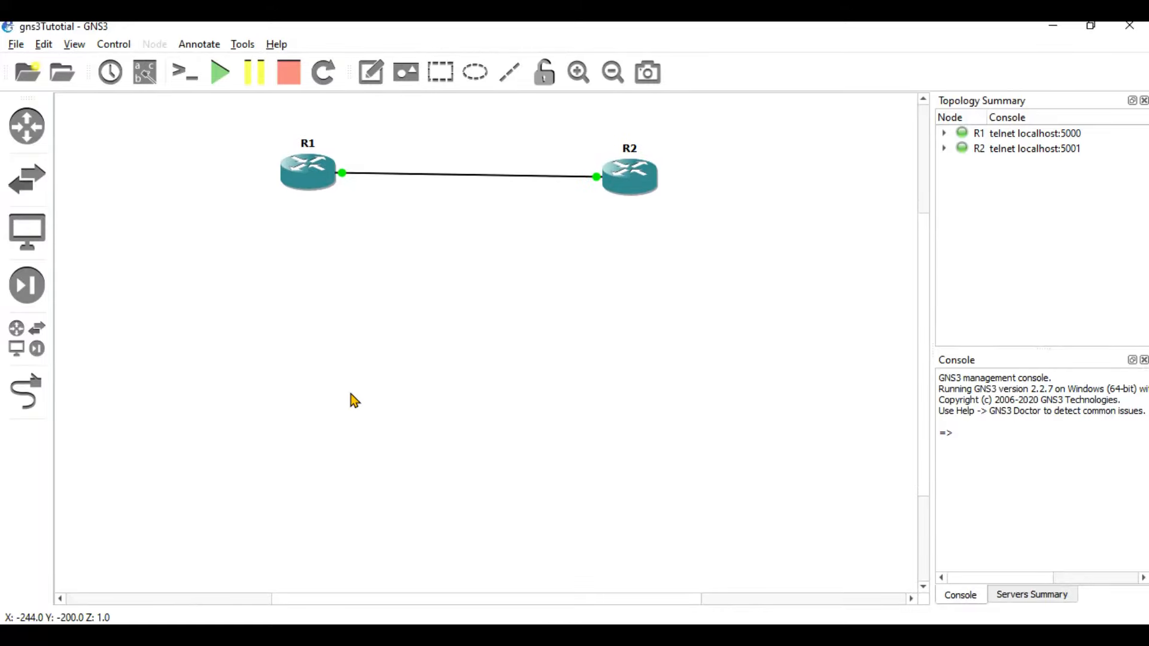
pyautogui.click(307, 189)
pyautogui.doubleClick(308, 190)
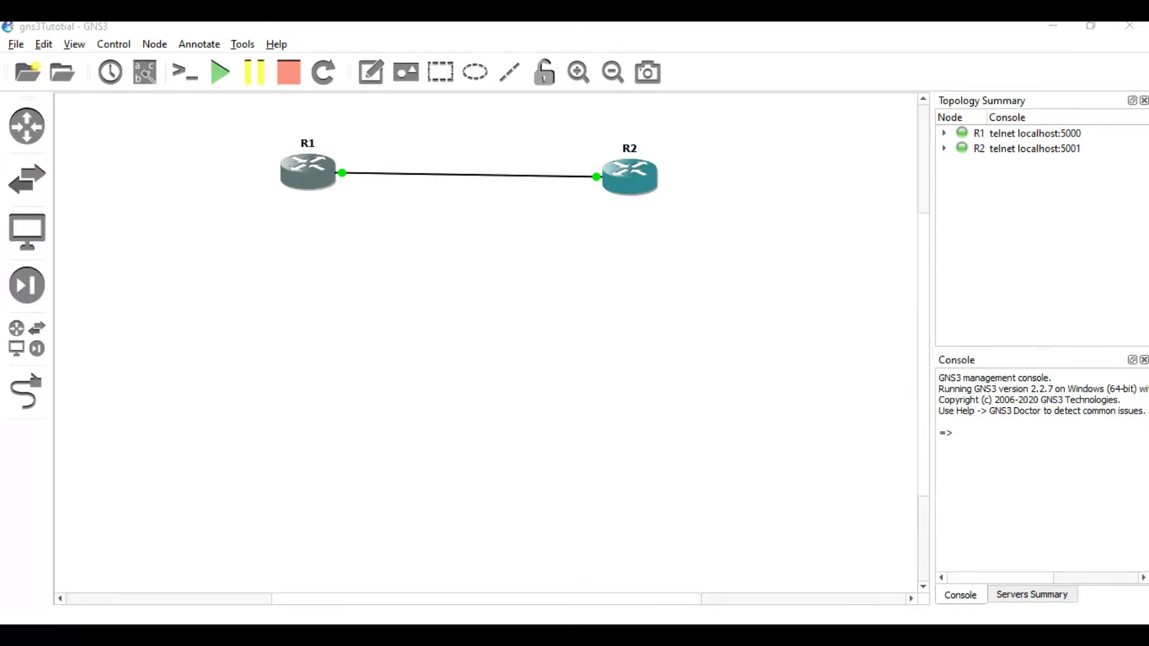
pyautogui.click(313, 179)
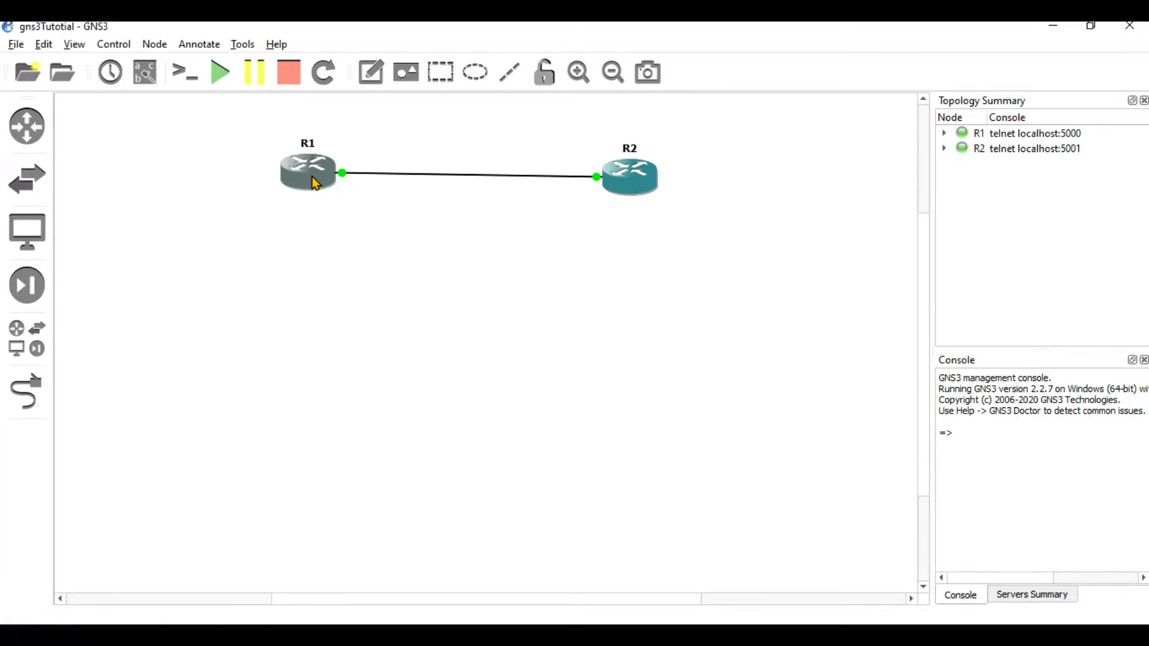
pyautogui.doubleClick(313, 178)
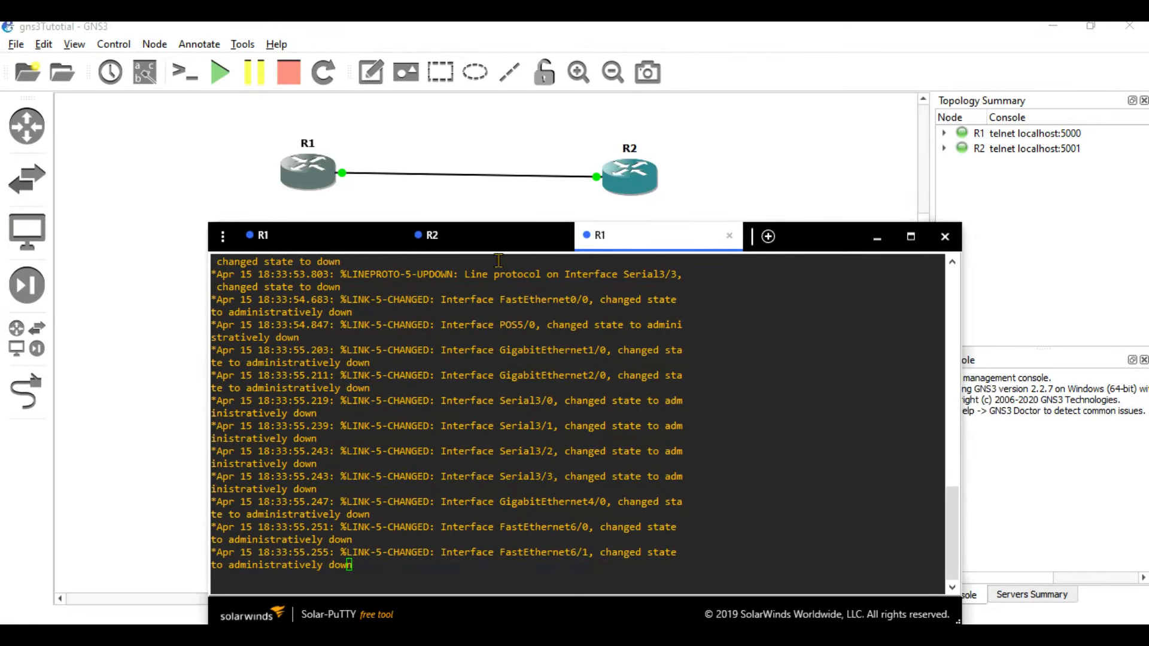
pyautogui.click(730, 236)
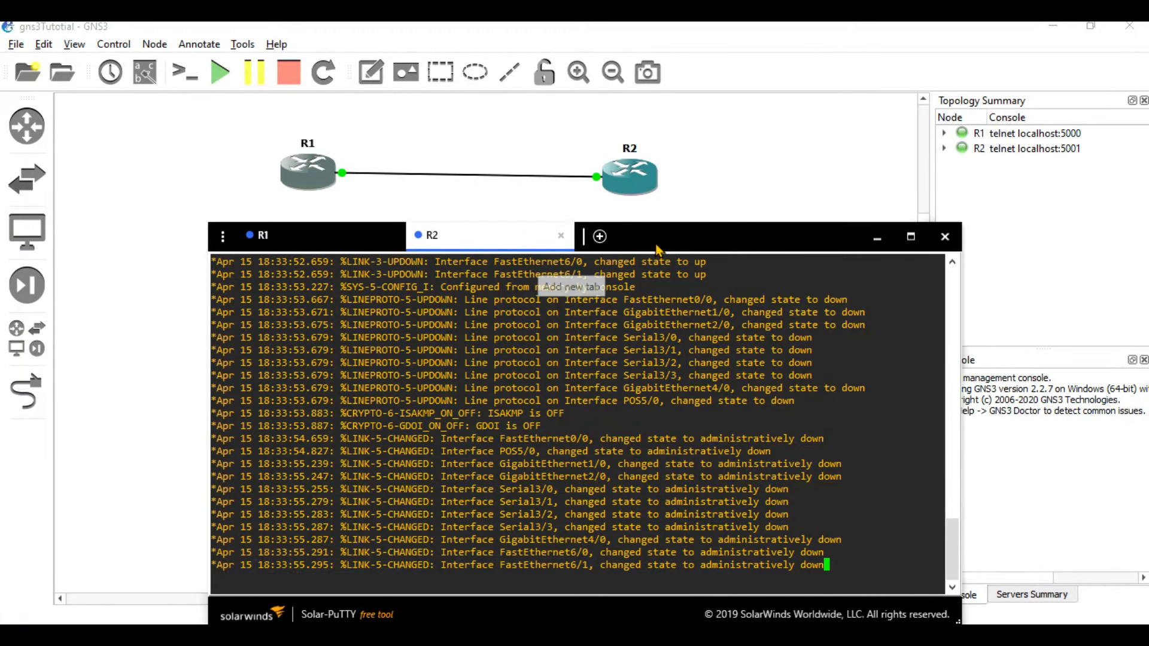
pyautogui.click(696, 198)
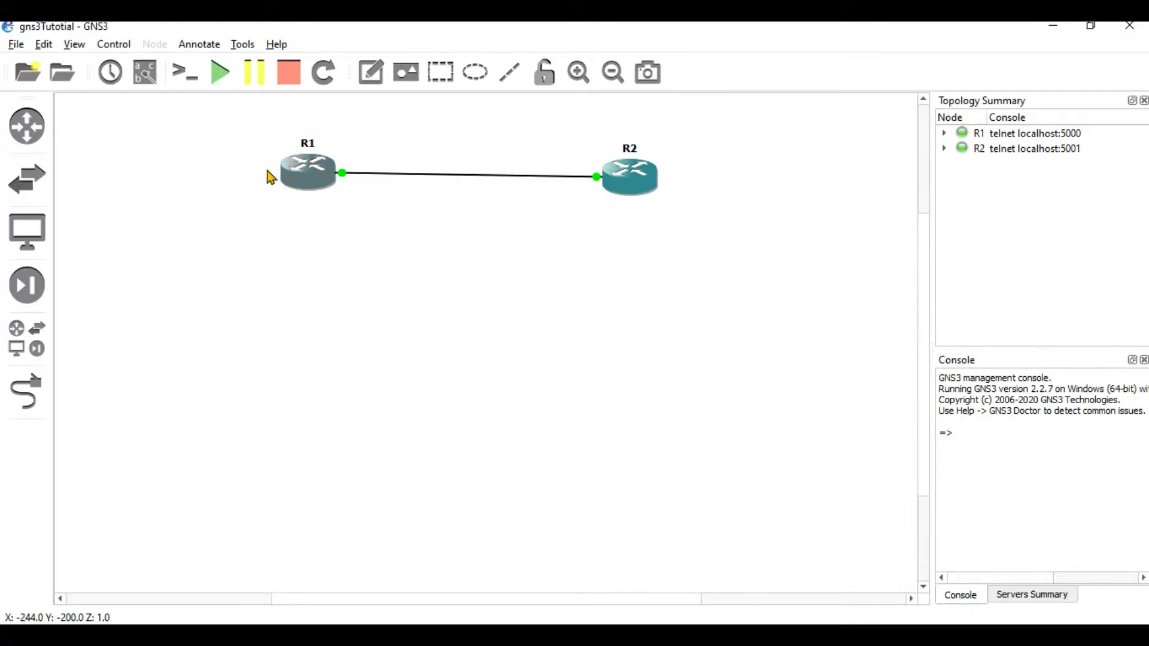
pyautogui.click(149, 76)
# Place the g2/0 label above R2, toggle the interface labels, and bring R1's console forward.
pyautogui.moveTo(616, 185); pyautogui.dragTo(591, 173)
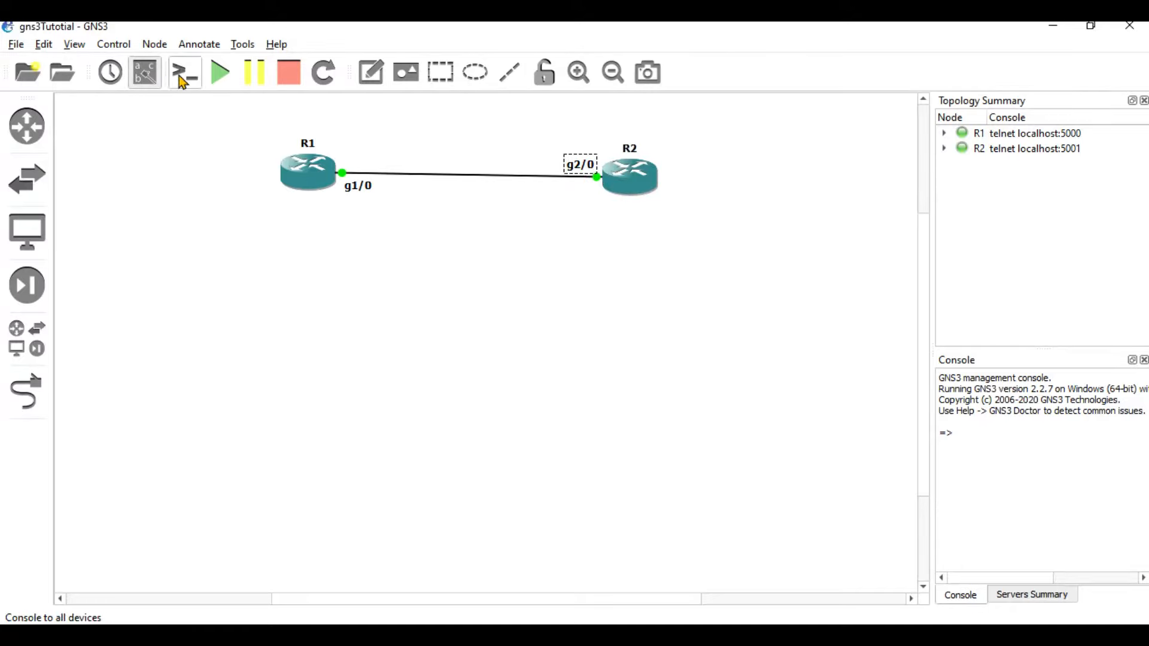
pyautogui.click(153, 78)
pyautogui.click(154, 79)
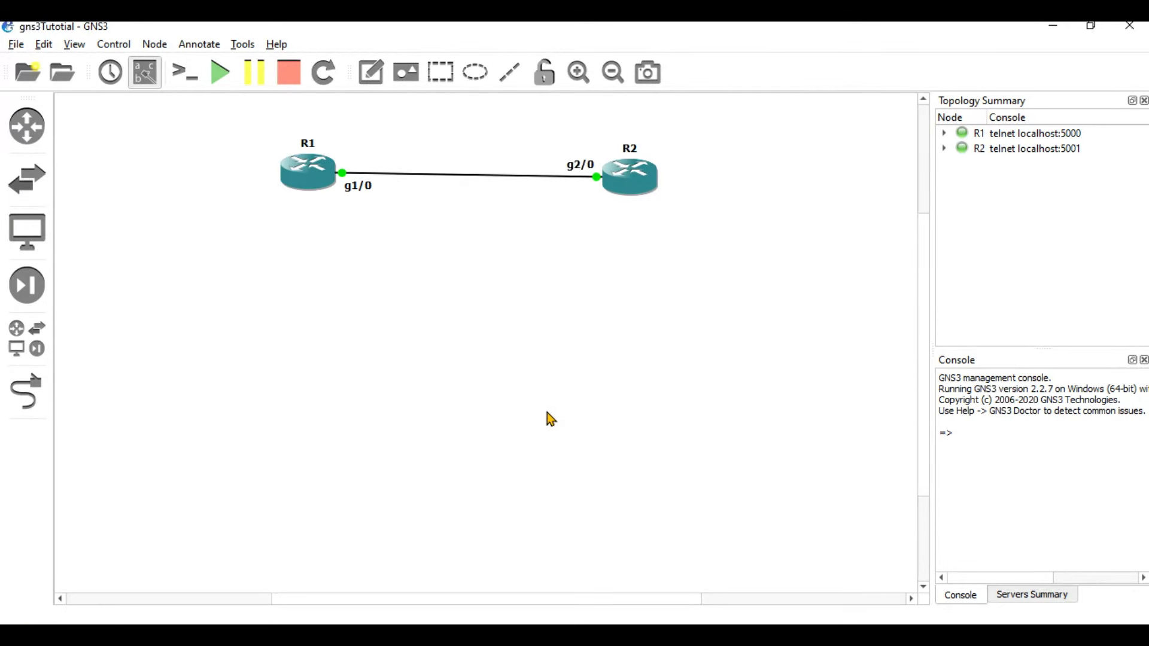
pyautogui.click(706, 636)
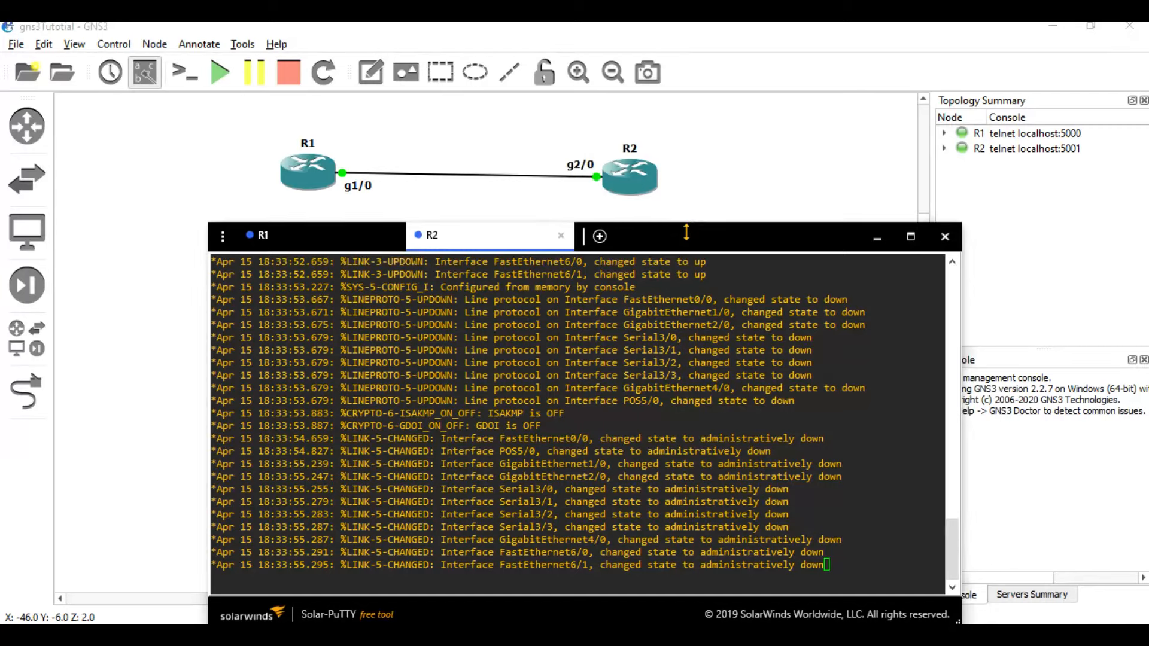
pyautogui.moveTo(687, 225); pyautogui.dragTo(687, 239)
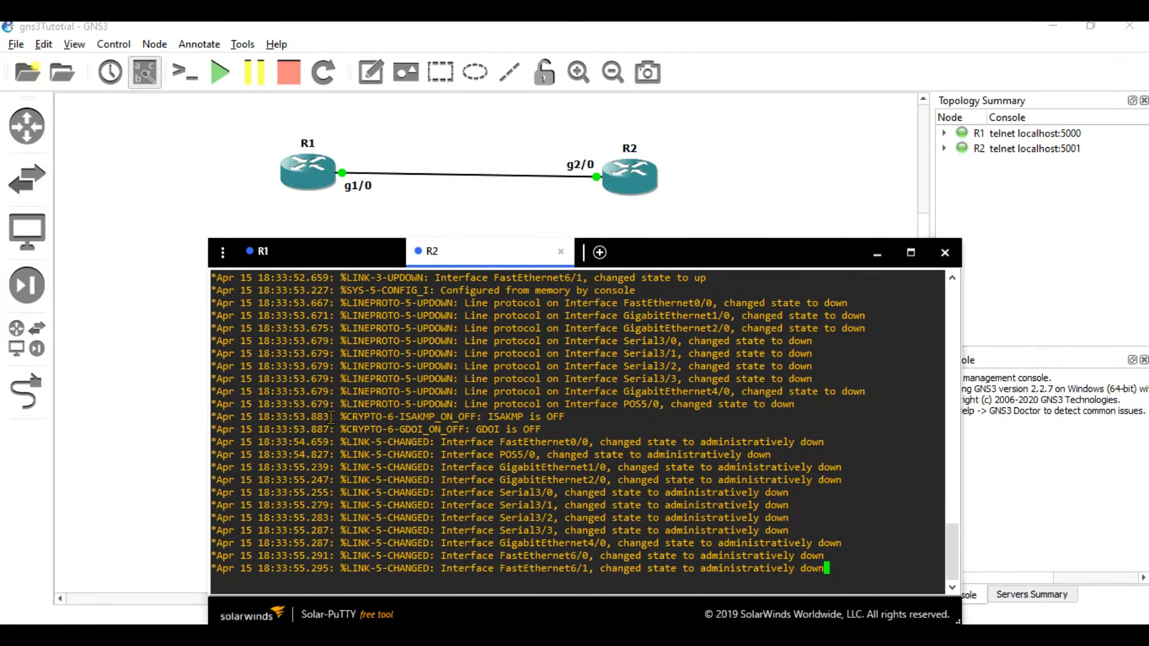
pyautogui.click(282, 254)
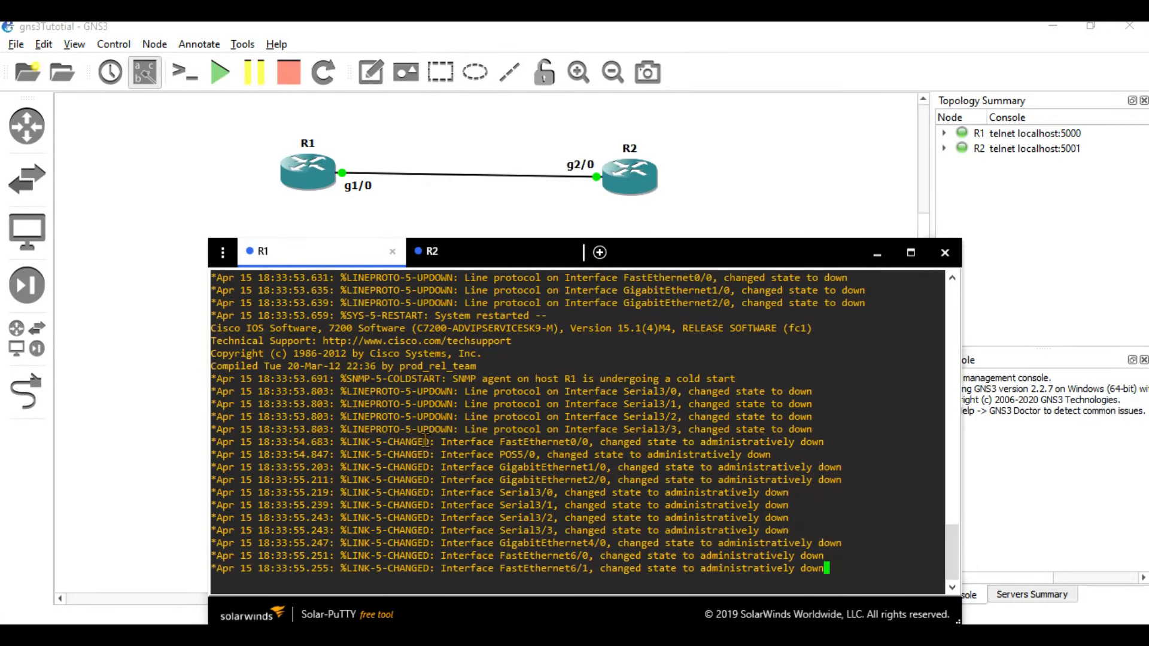
# On R1, enter interface configuration for g1/0 with 'config t' and 'int g1/0'.
pyautogui.press('Return')
pyautogui.press('Return')
pyautogui.press('Return')
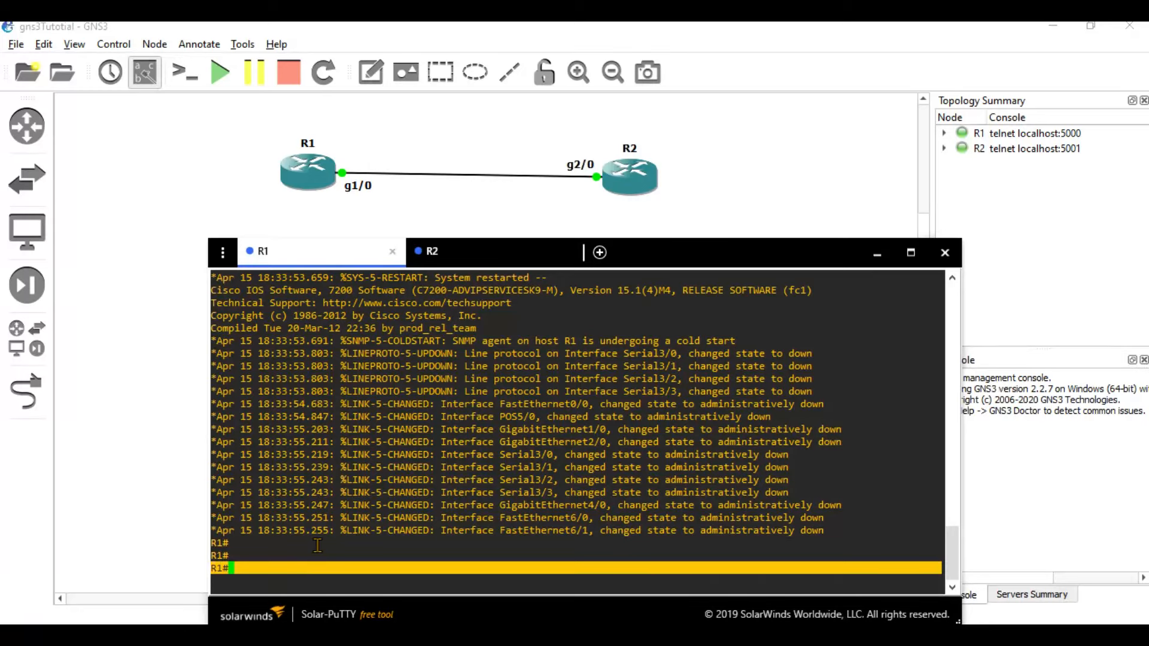
pyautogui.write('config t')
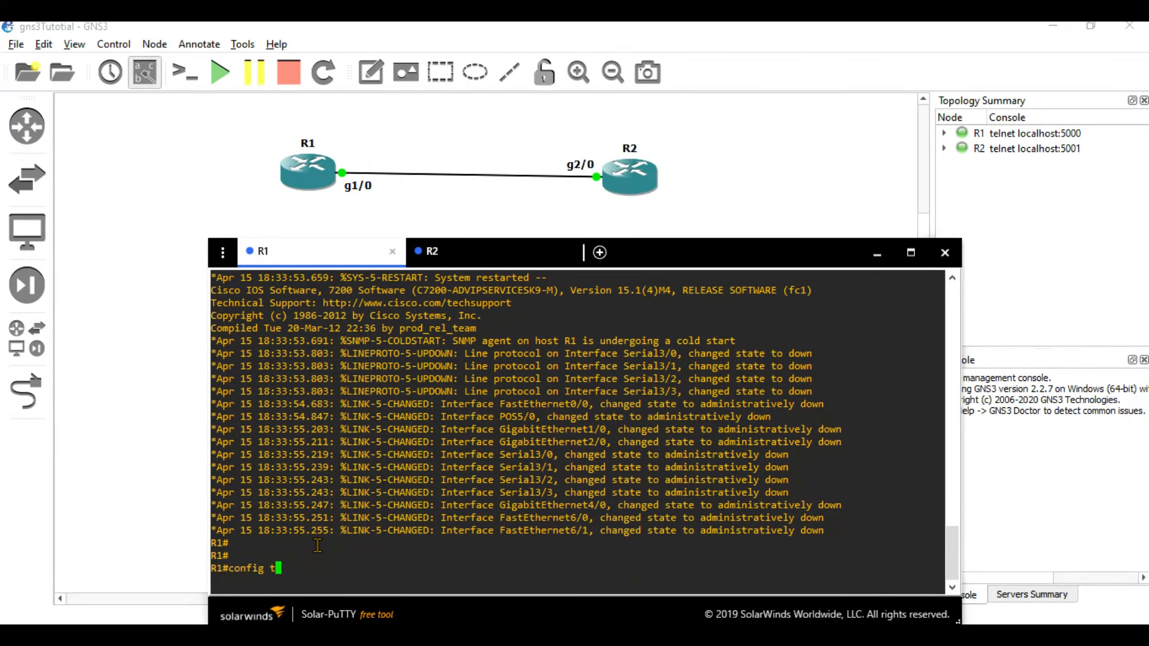
pyautogui.press('Return')
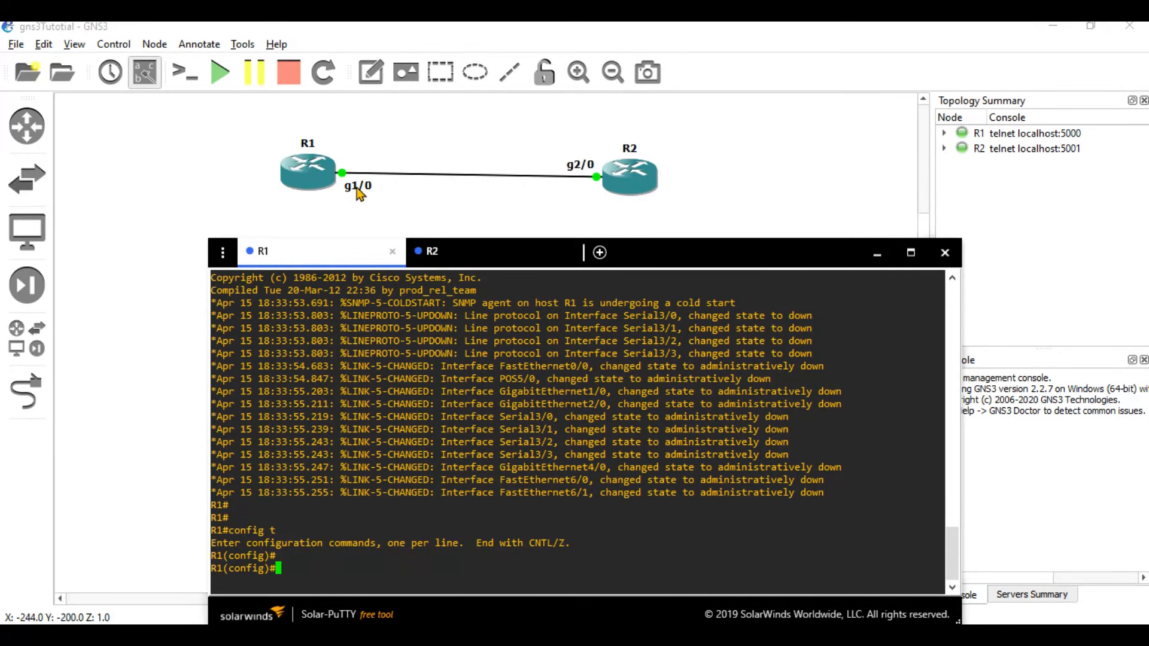
pyautogui.write('int g1/0')
pyautogui.press('Return')
# Assign g1/0 the address 10.0.0.1 255.255.255.0, fixing a typo, then 'no shut' and 'end'.
pyautogui.write('ip add 10.0.01 255.255.255.0')
pyautogui.press('Return')
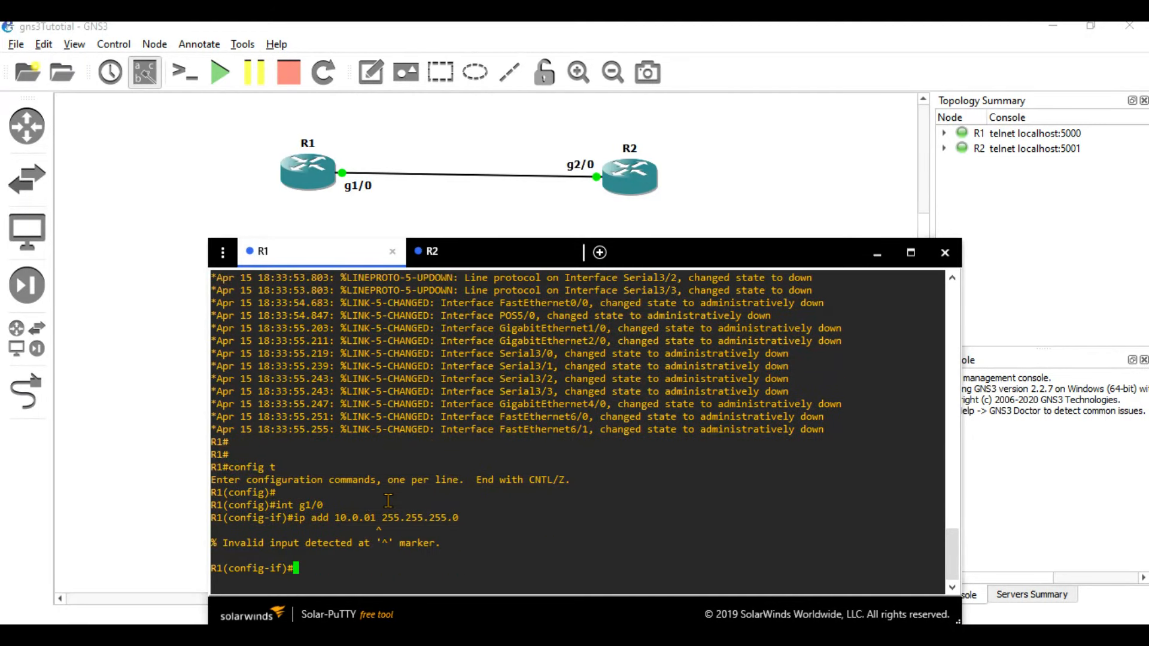
pyautogui.press('Up')
pyautogui.press('Left')
pyautogui.press('Left')
pyautogui.press('Left')
pyautogui.press('Left')
pyautogui.press('Left')
pyautogui.press('Left')
pyautogui.press('Left')
pyautogui.press('Left')
pyautogui.press('Left')
pyautogui.press('Left')
pyautogui.press('Left')
pyautogui.press('Left')
pyautogui.press('Left')
pyautogui.press('Left')
pyautogui.press('Left')
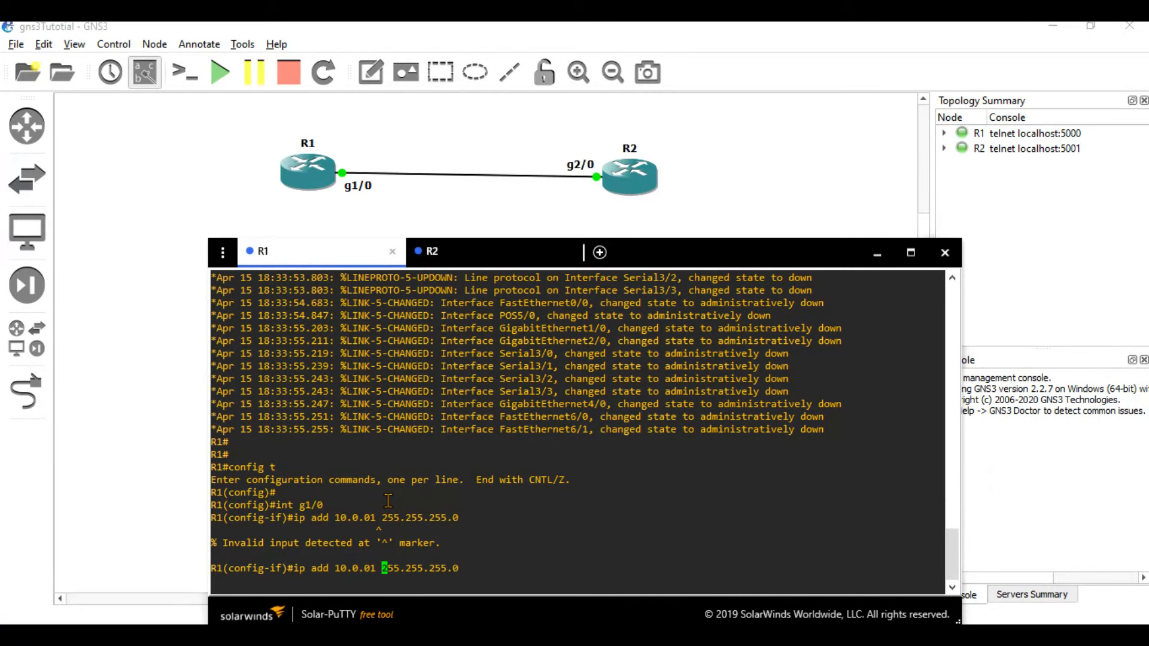
pyautogui.write('.')
pyautogui.press('Return')
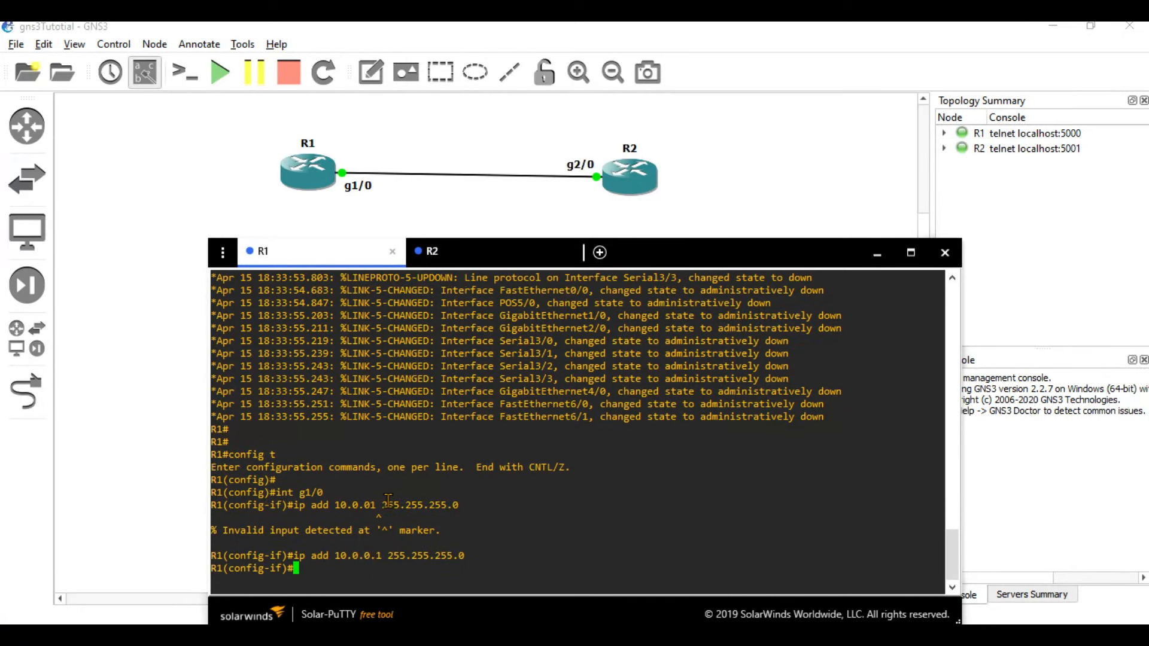
pyautogui.write('no shut')
pyautogui.press('Return')
pyautogui.press('Return')
pyautogui.press('Return')
pyautogui.write('end')
pyautogui.press('Return')
pyautogui.click(447, 253)
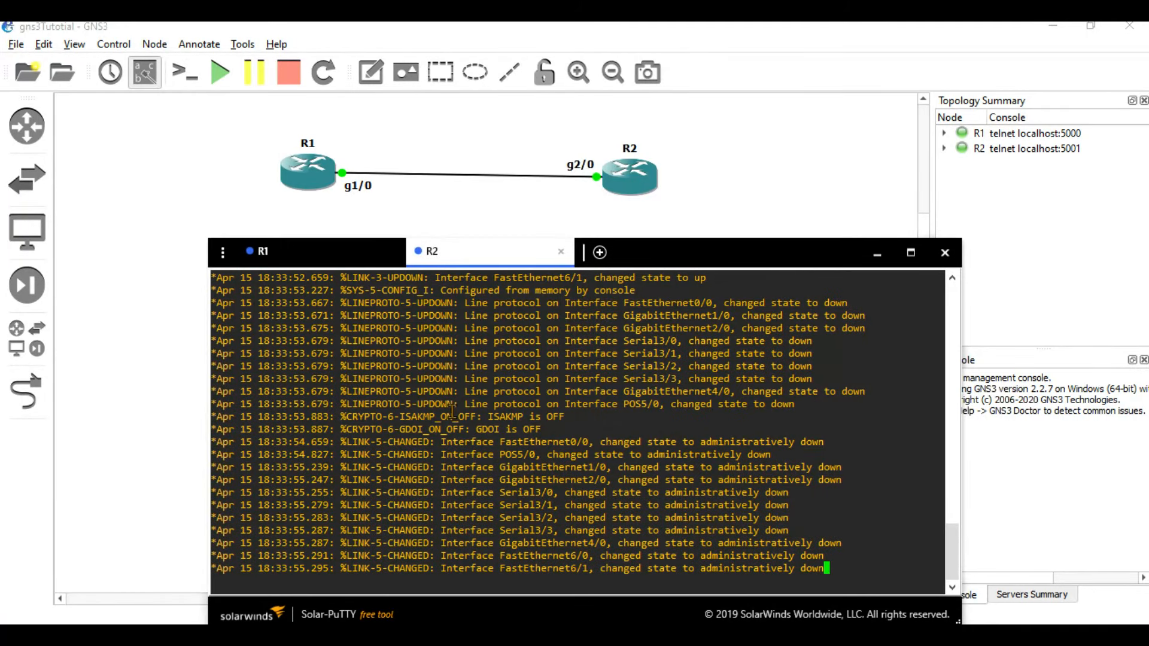
# On R2, enter interface configuration for g2/0 with 'config t' and 'int g2/0'.
pyautogui.press('Return')
pyautogui.press('Return')
pyautogui.write('config t')
pyautogui.press('Return')
pyautogui.write('int g2/')
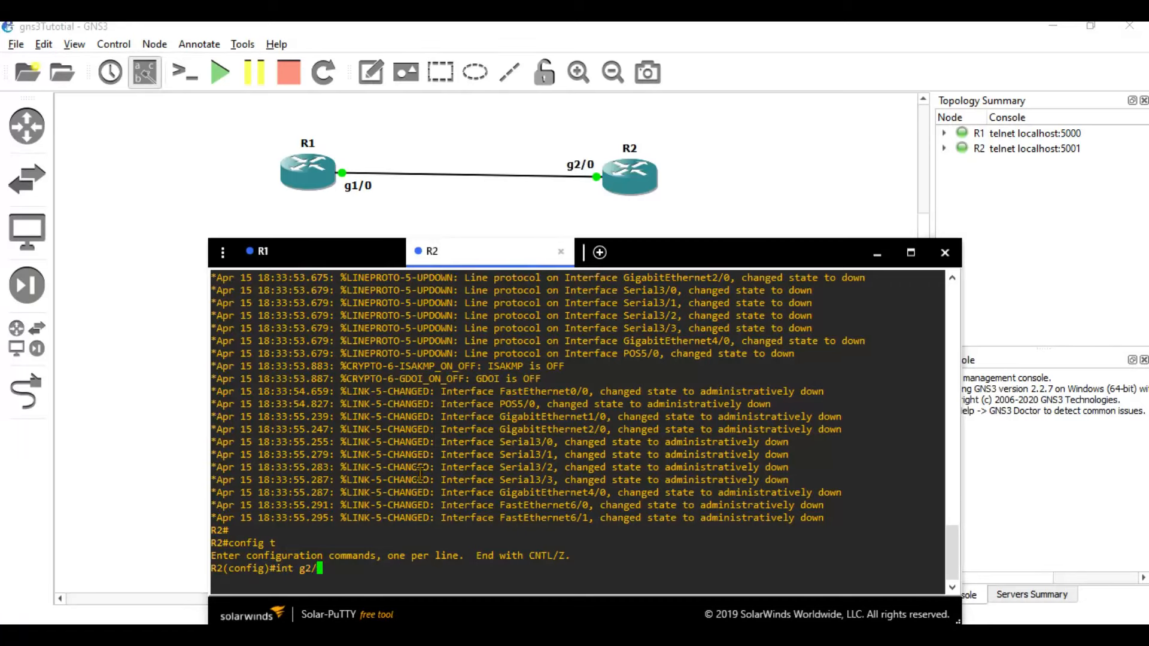
pyautogui.write('0')
pyautogui.press('Return')
pyautogui.press('Return')
# After checking R1's address, give g2/0 10.0.0.2 255.255.255.0, then 'no shut' and 'end'.
pyautogui.write('ip add 10.0.0.2')
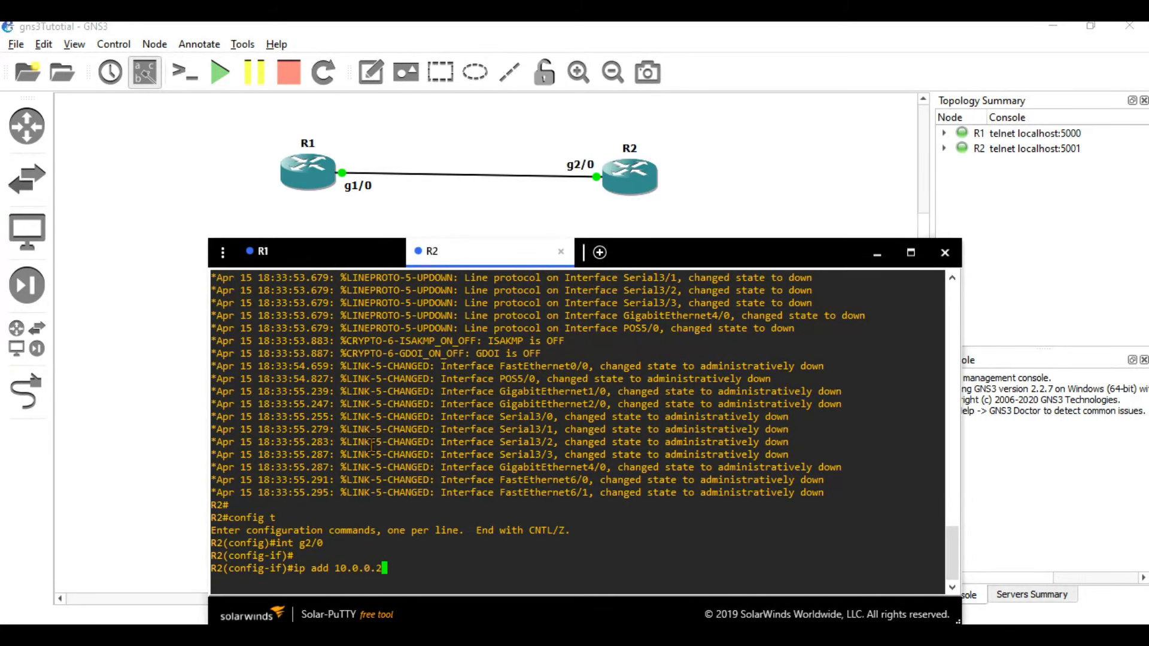
pyautogui.click(269, 252)
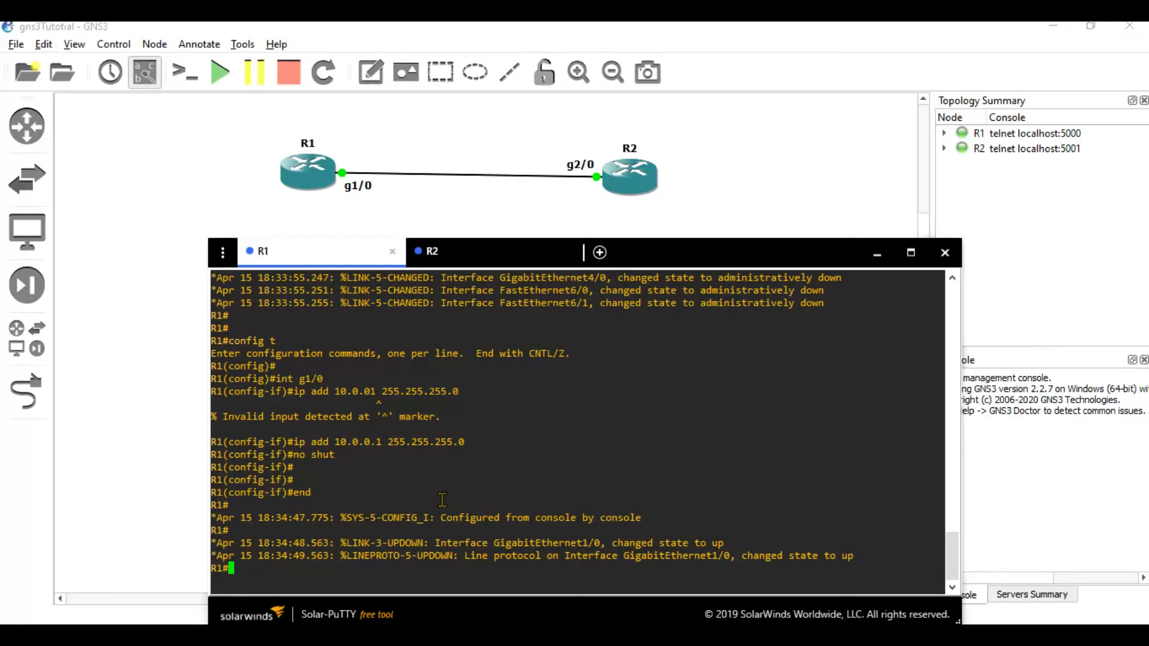
pyautogui.moveTo(383, 449); pyautogui.dragTo(334, 446)
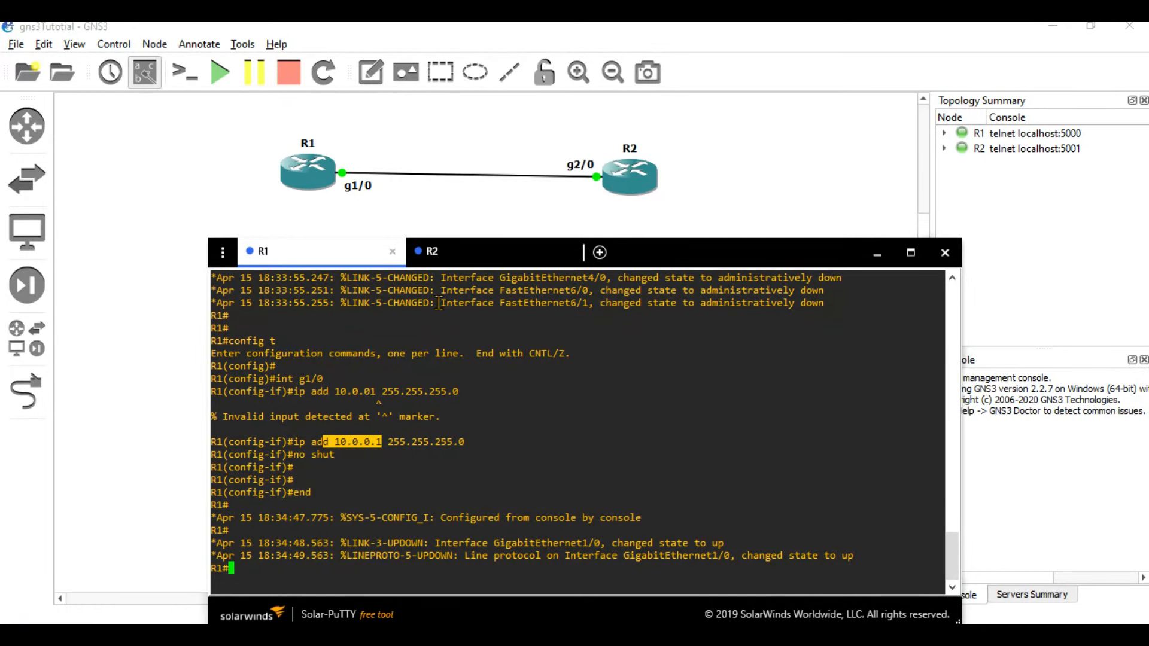
pyautogui.click(450, 258)
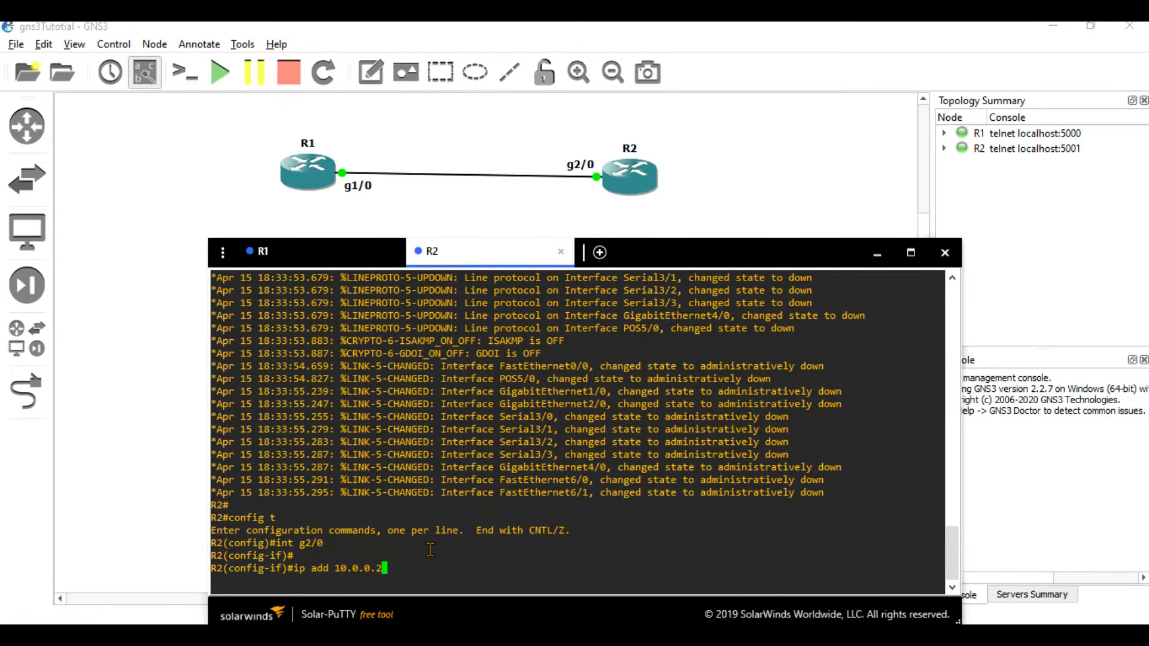
pyautogui.write('255.255.255.0')
pyautogui.press('Return')
pyautogui.write('no shut')
pyautogui.press('Return')
pyautogui.write('end')
pyautogui.press('Return')
pyautogui.press('Return')
pyautogui.press('Return')
# Type 'ping 10.0.0.1' at R2's prompt.
pyautogui.write('pig')
pyautogui.press('BackSpace')
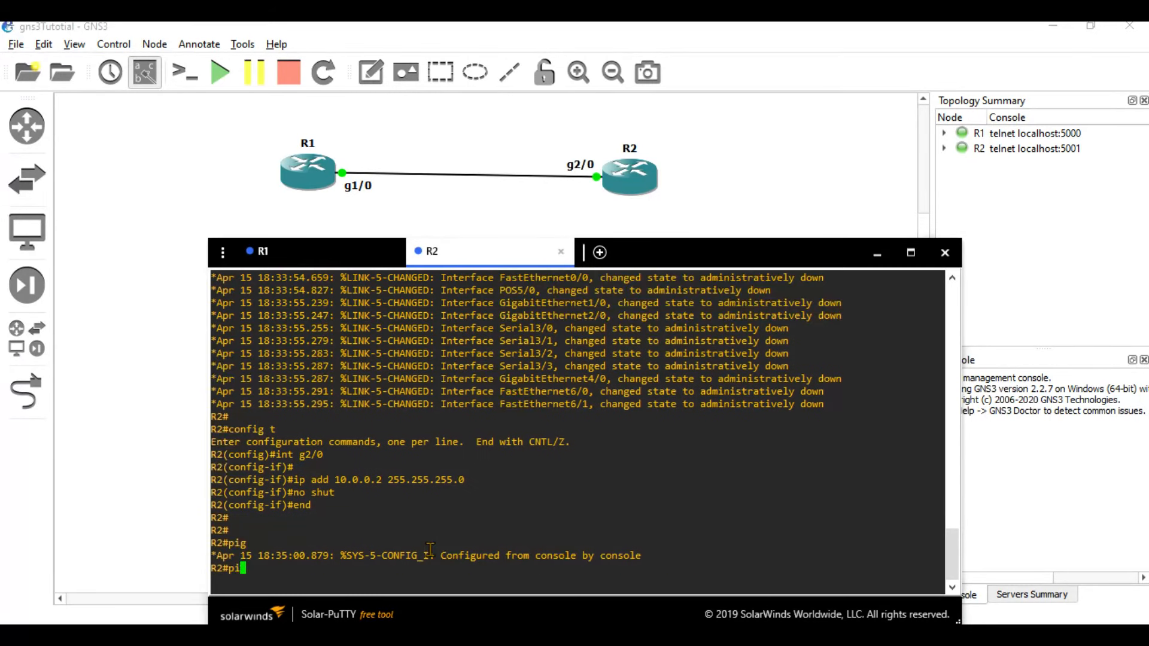
pyautogui.press('Return')
pyautogui.press('Return')
pyautogui.write('ping 10.0.0.1')
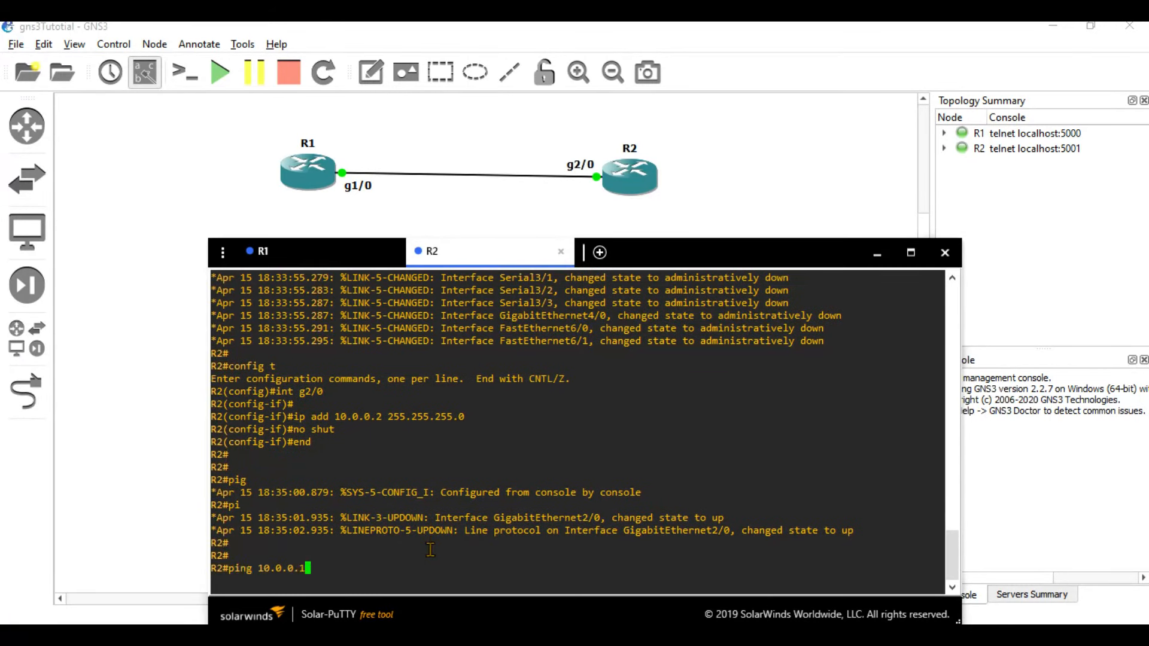
# Confirm R2's 10.0.0.2 address and ping R1 at 10.0.0.1.
pyautogui.moveTo(383, 413); pyautogui.dragTo(329, 415)
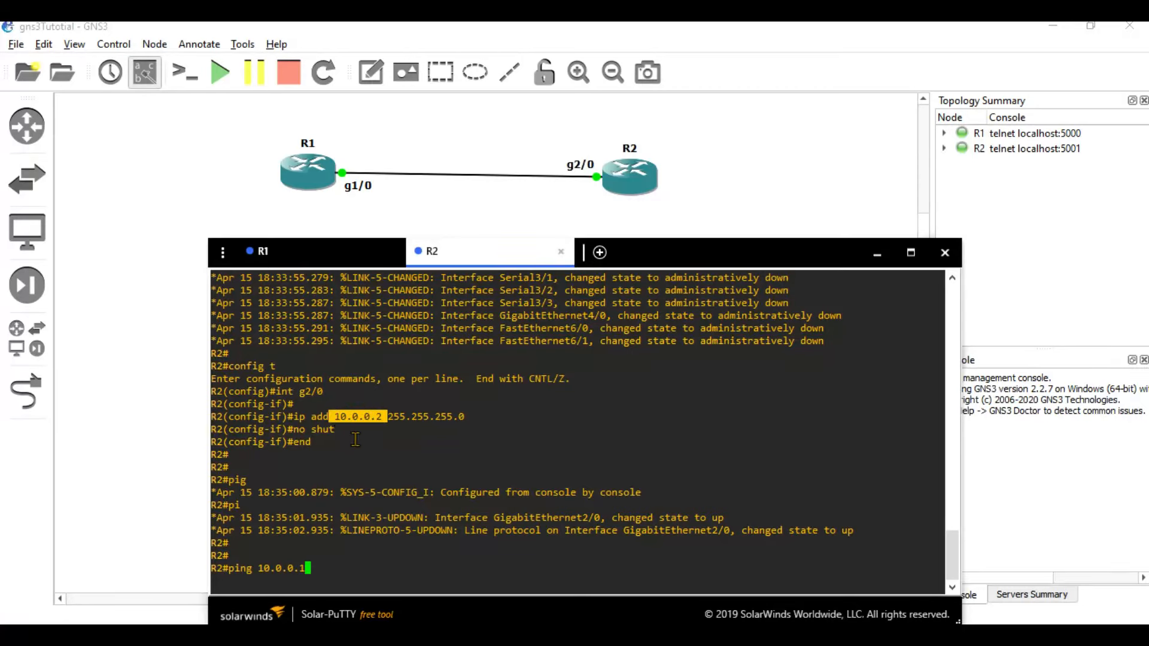
pyautogui.click(348, 551)
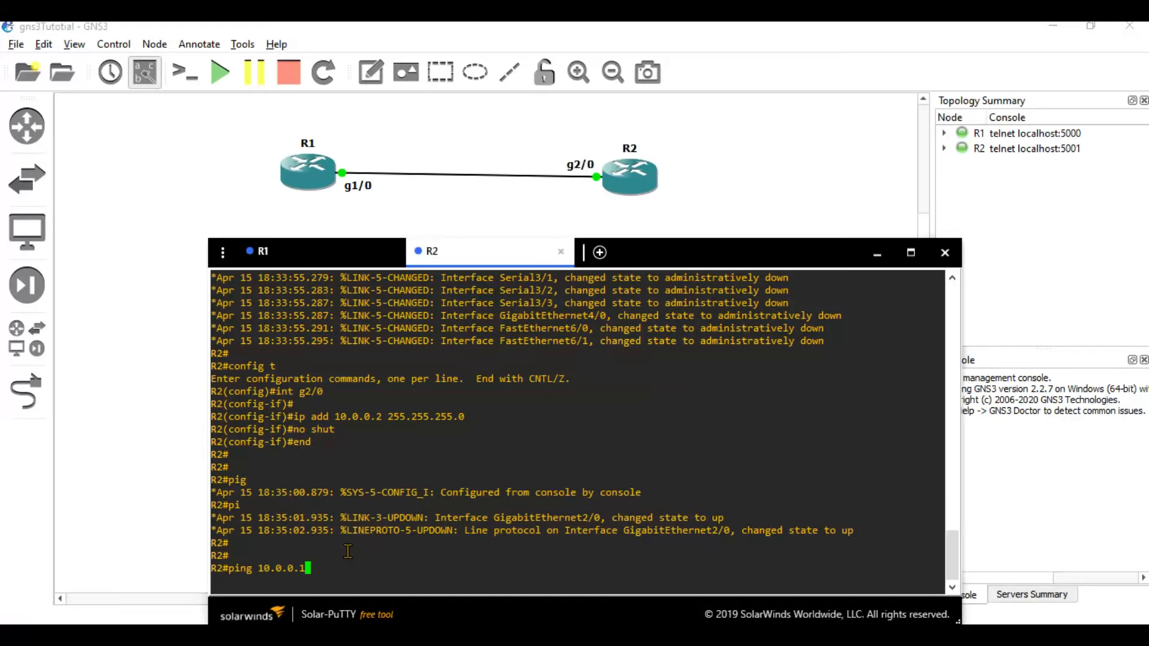
pyautogui.write('ping 10.0.0.1')
pyautogui.press('Return')
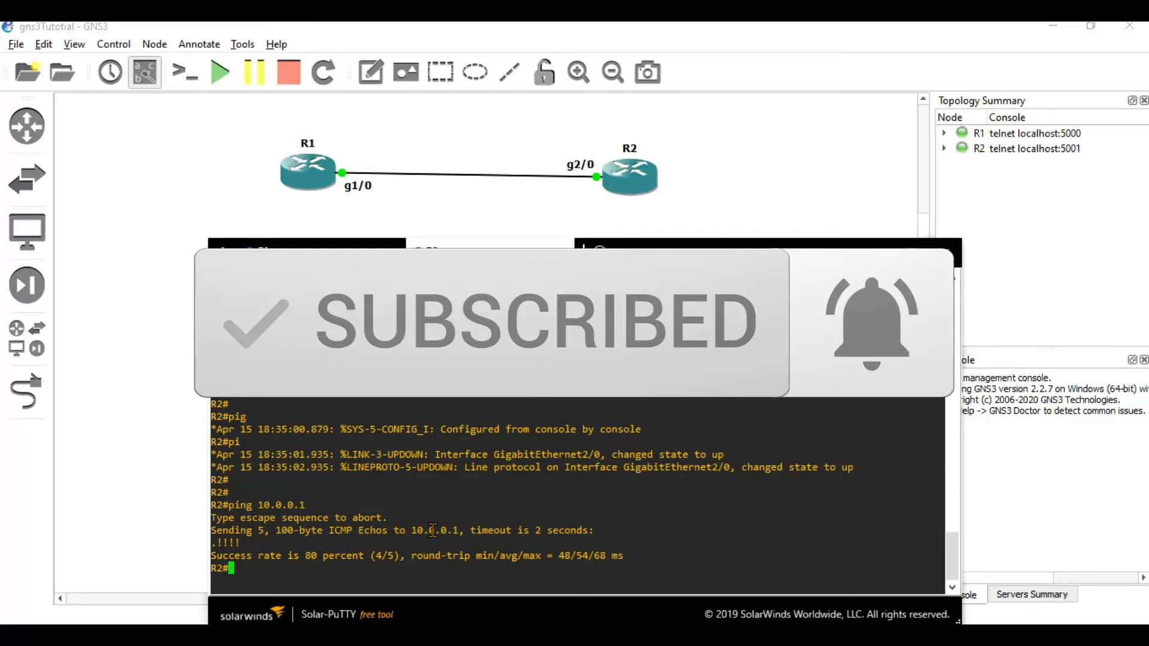
# Review the 80 percent (4/5) ping result and rerun the ping to 10.0.0.1.
pyautogui.moveTo(258, 556); pyautogui.dragTo(364, 557)
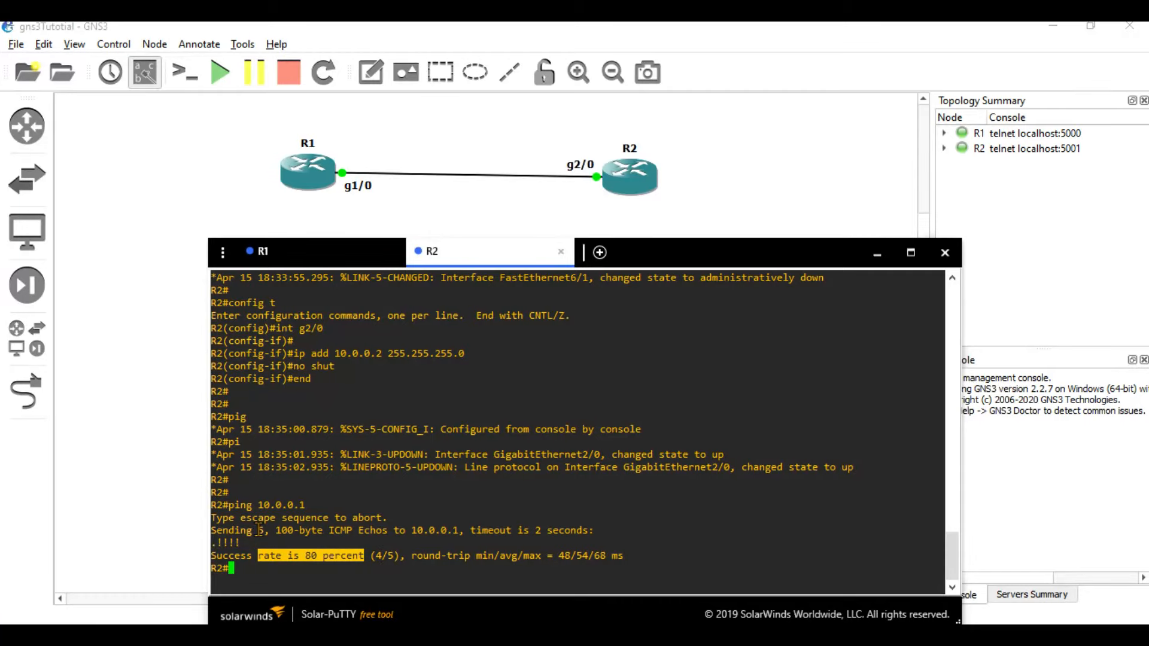
pyautogui.moveTo(398, 557); pyautogui.dragTo(371, 557)
pyautogui.click(280, 575)
pyautogui.press('Return')
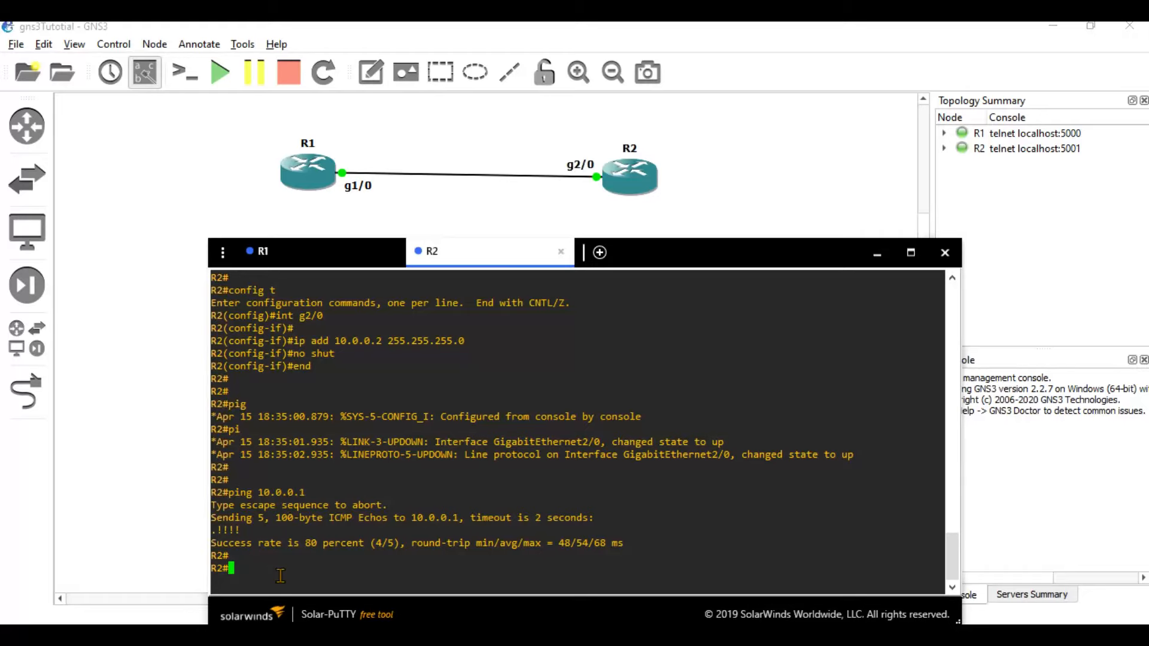
pyautogui.press('Up')
pyautogui.press('Return')
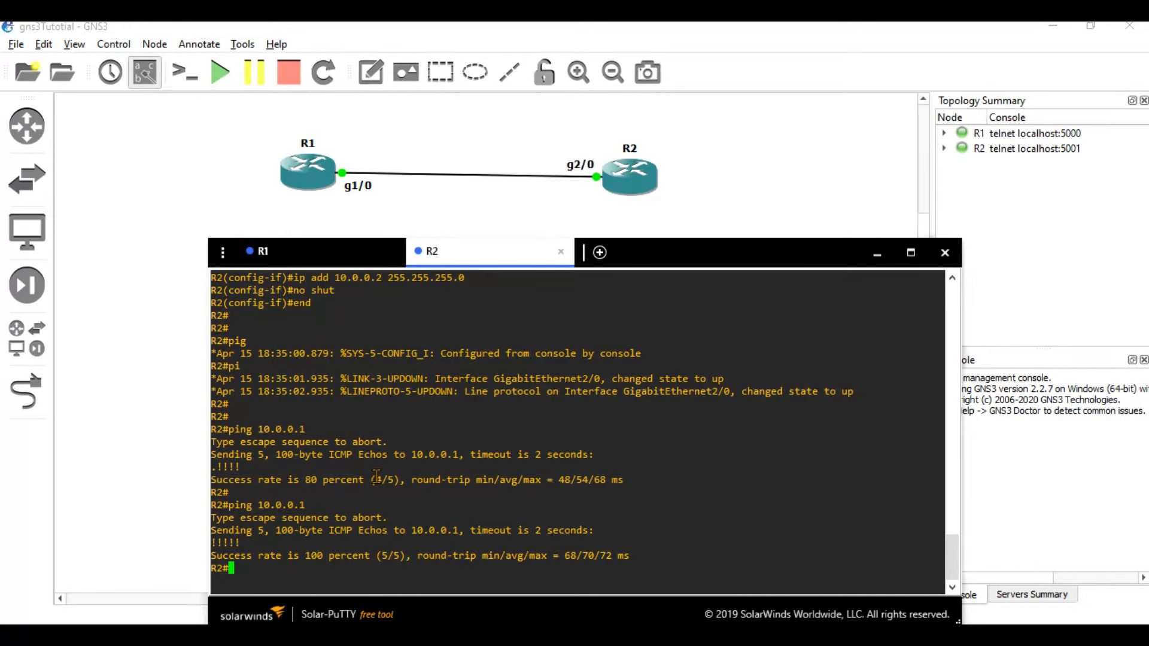
# On R2, enter and exit configuration mode, run 'disable', then 'en' to return to privileged mode.
pyautogui.press('Return')
pyautogui.write('config t')
pyautogui.press('Return')
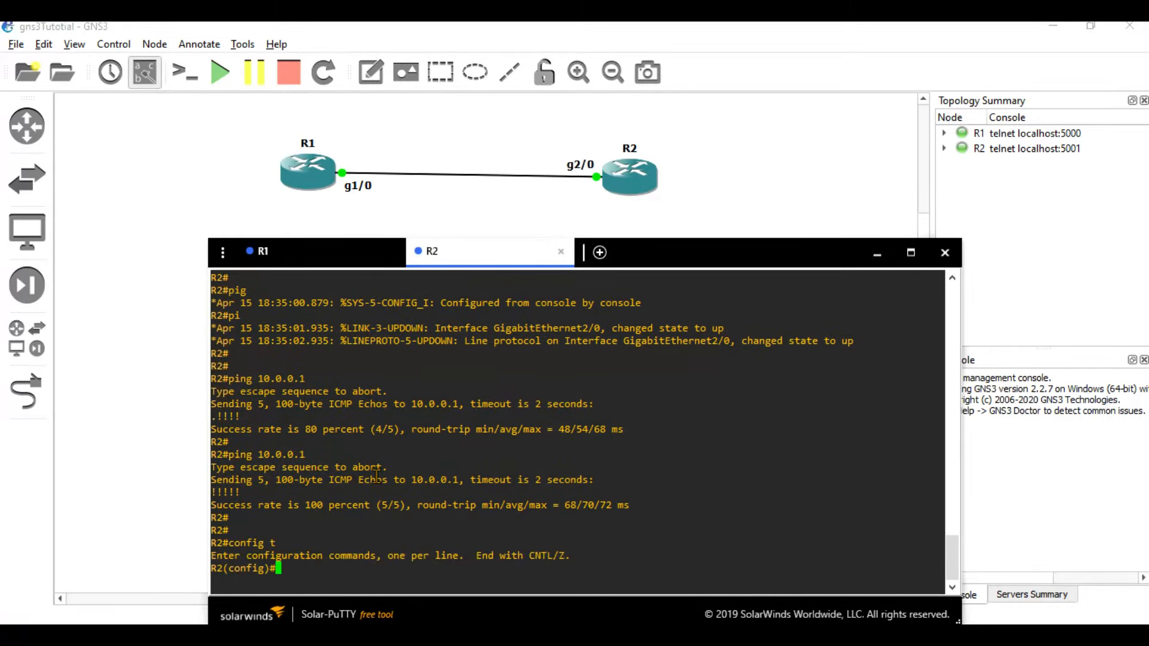
pyautogui.write('exit')
pyautogui.press('Return')
pyautogui.press('Return')
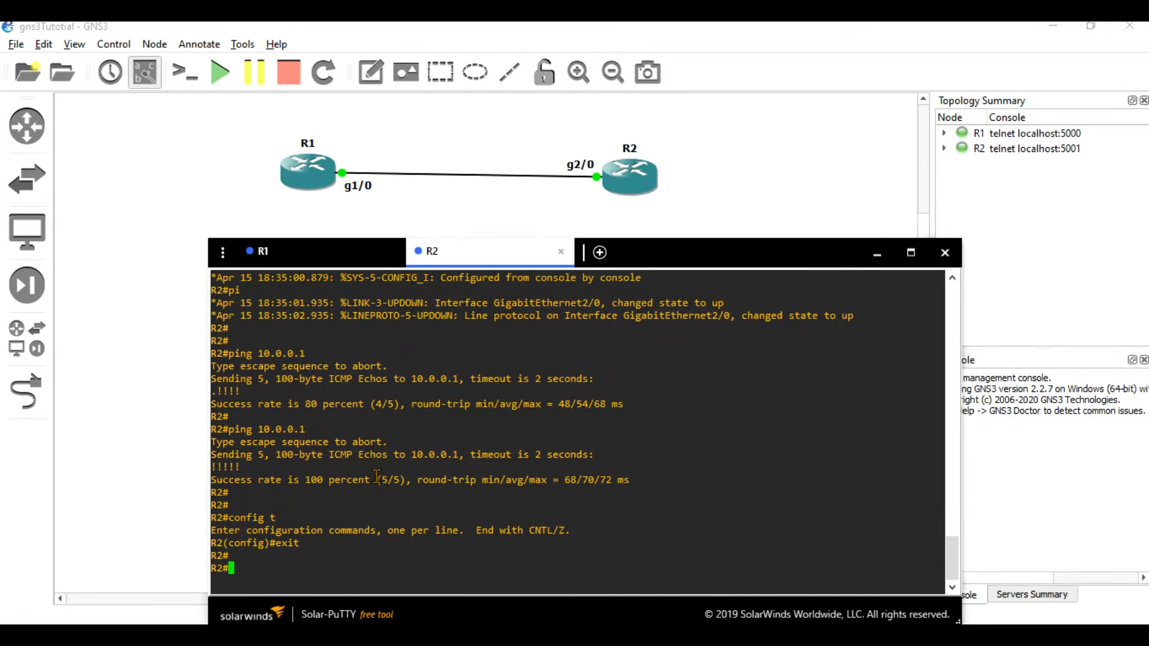
pyautogui.write('disable')
pyautogui.press('Return')
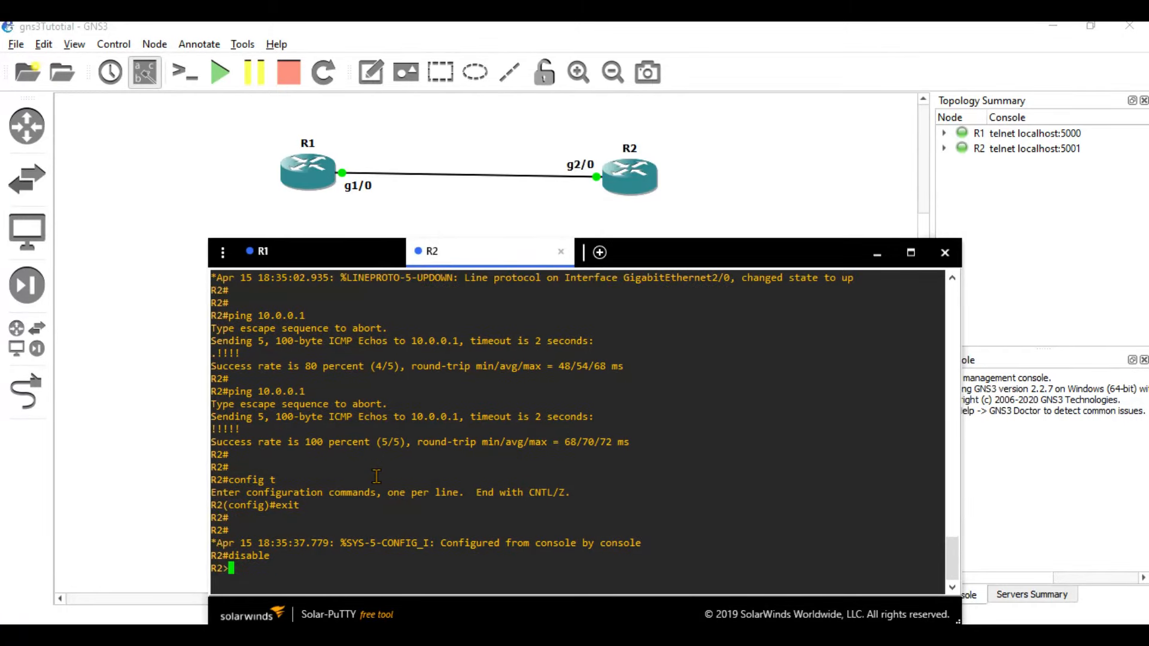
pyautogui.write('en')
pyautogui.press('Return')
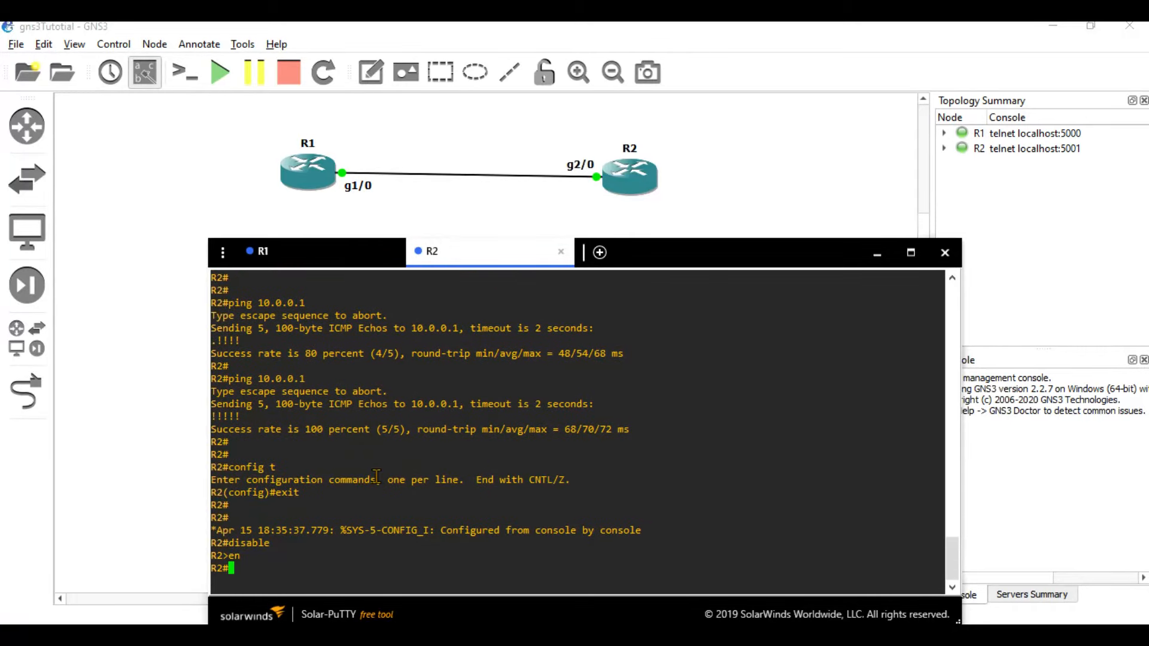
# Re-enter global configuration with 'config t' and begin an 'enable secret' command.
pyautogui.write('config t')
pyautogui.press('Return')
pyautogui.press('Return')
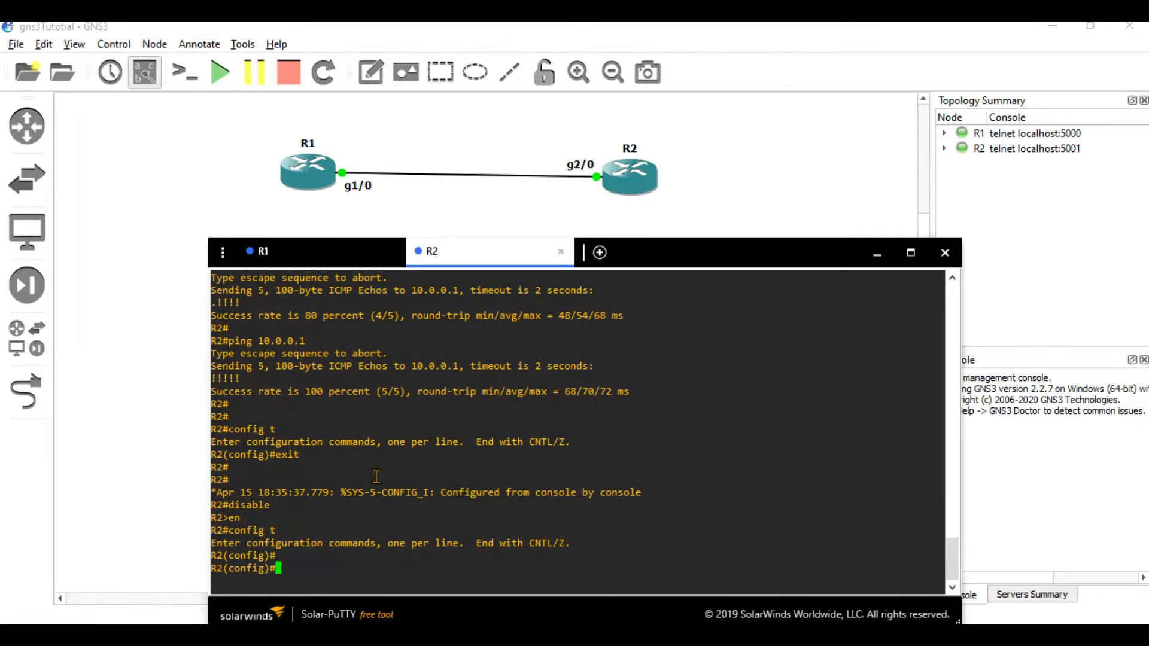
pyautogui.write('ena')
pyautogui.press('Tab')
pyautogui.write('sec')
pyautogui.press('Tab')
# Set R2's enable secret password and exit configuration mode.
pyautogui.write('cisco@12')
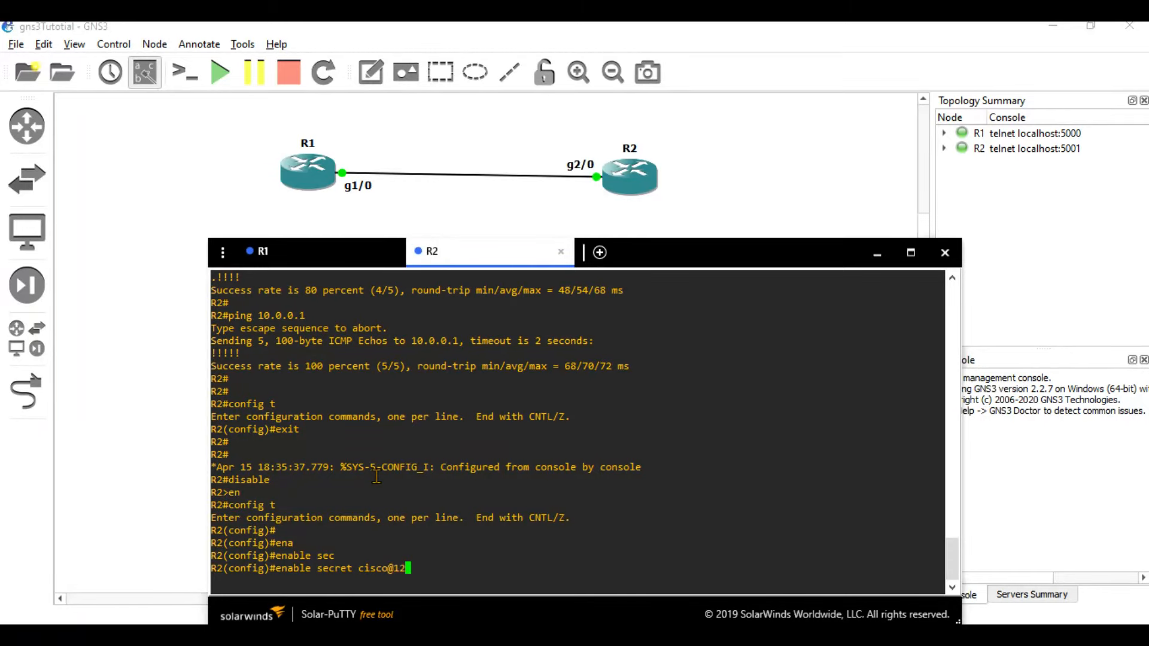
pyautogui.write('3')
pyautogui.press('Return')
pyautogui.write('exit')
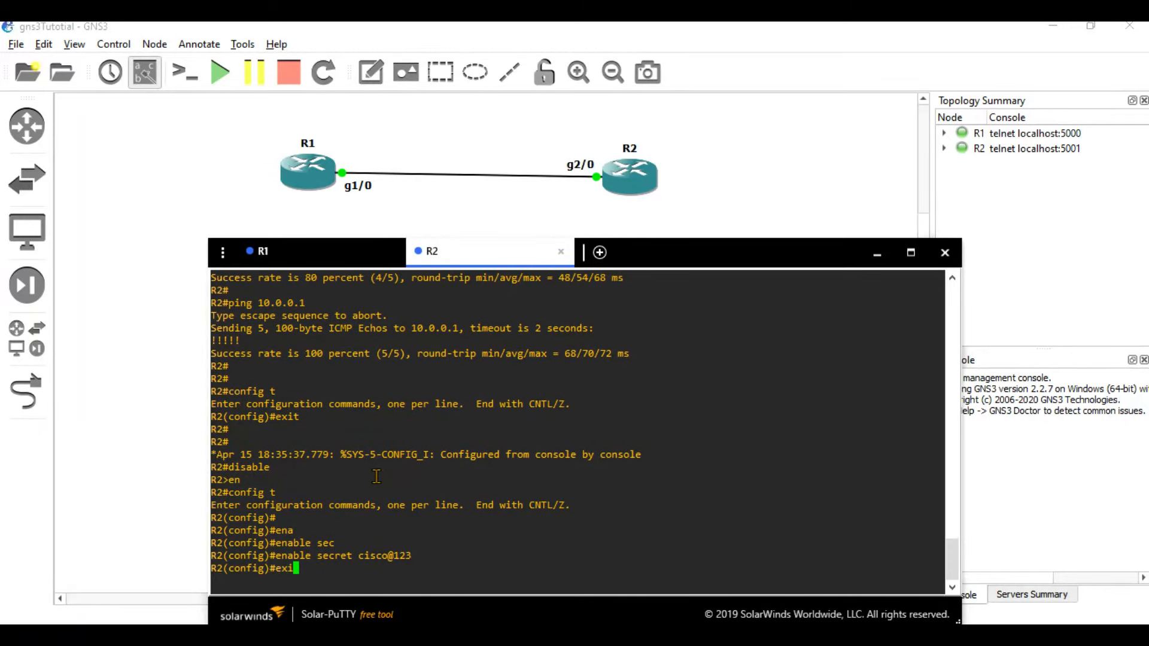
pyautogui.press('Return')
# Run 'disable', then 'en' and enter the enable secret password to regain privileged mode.
pyautogui.write('dis')
pyautogui.press('Tab')
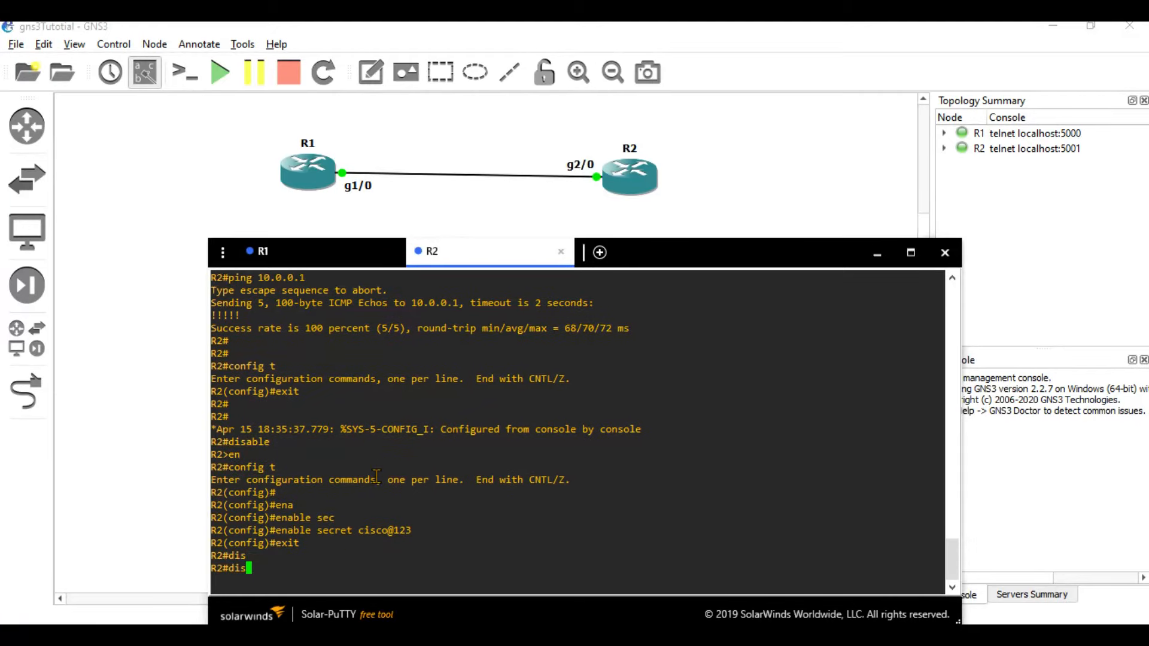
pyautogui.write('a')
pyautogui.press('Tab')
pyautogui.press('Return')
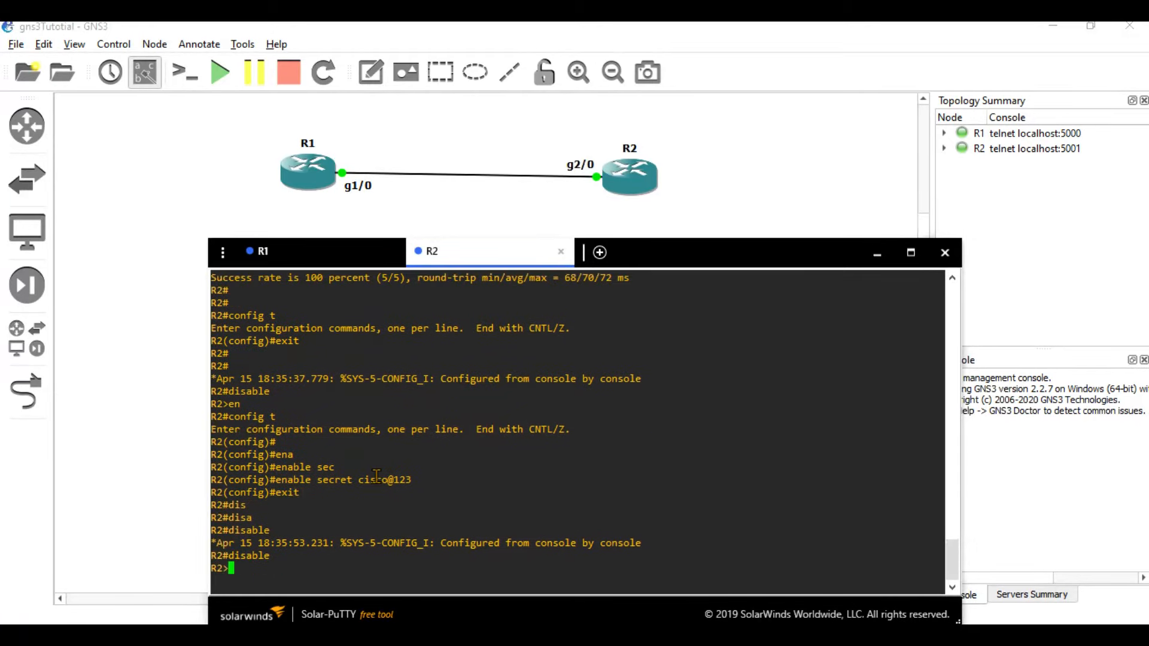
pyautogui.write('en')
pyautogui.press('Return')
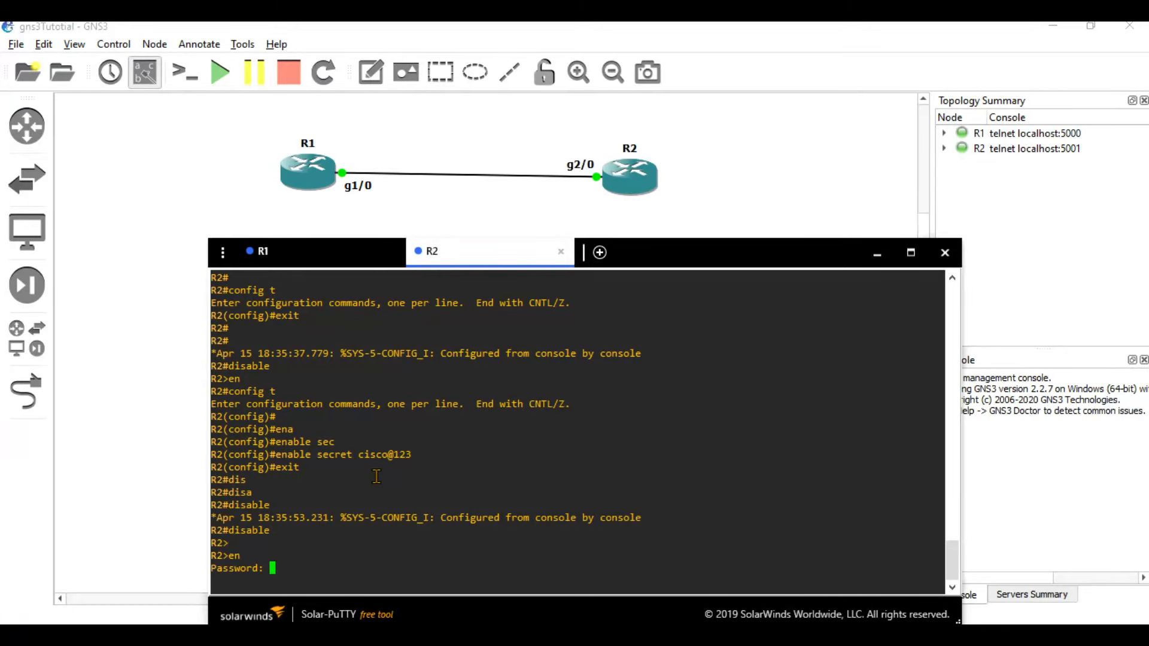
pyautogui.write('cisco@123')
pyautogui.press('Return')
pyautogui.press('Return')
pyautogui.press('Return')
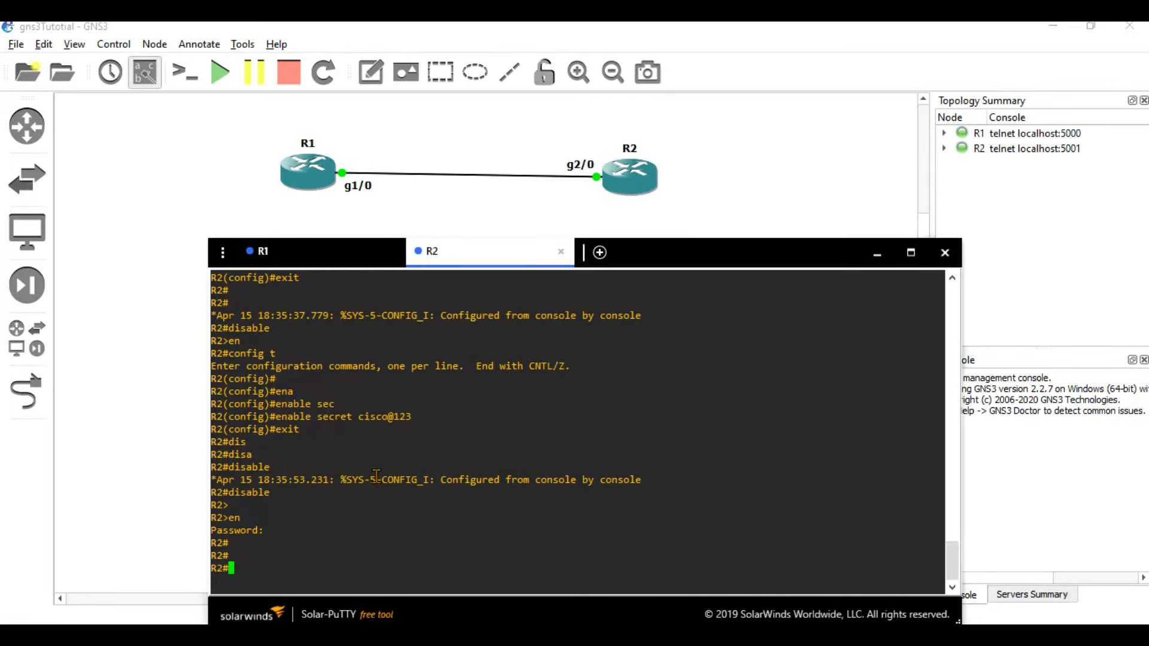
pyautogui.write('copy run sta')
# Save R2's running configuration to startup-config, accepting the default filename.
pyautogui.press('Tab')
pyautogui.press('Return')
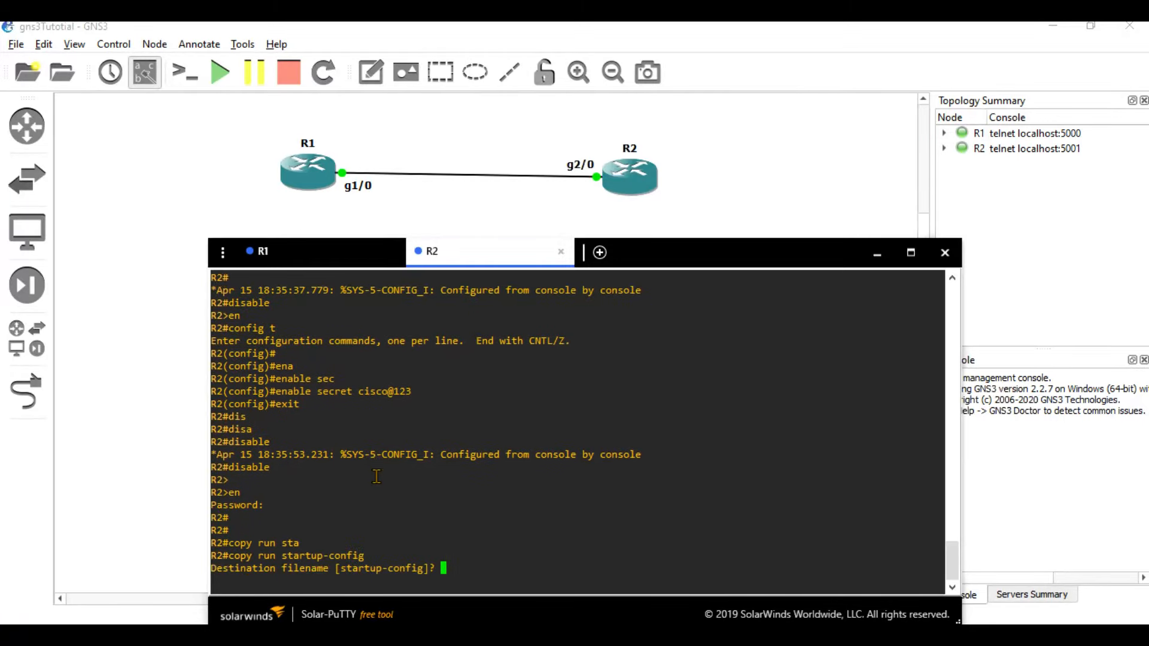
pyautogui.press('Return')
pyautogui.press('Return')
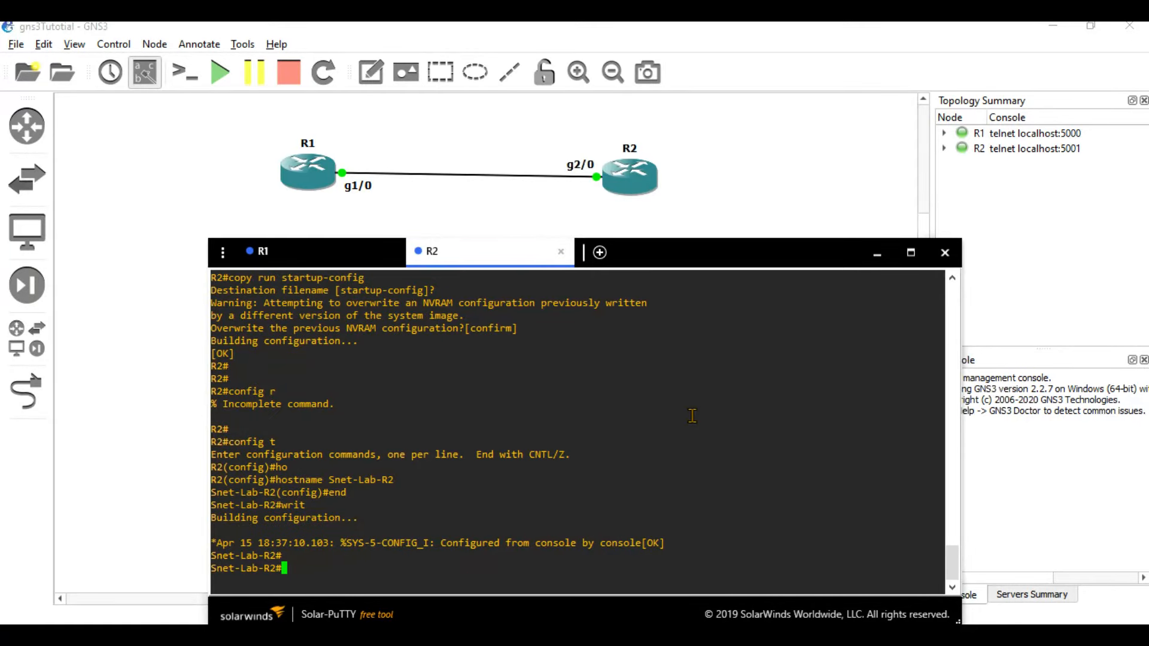
# Close the console window, stop both routers, and quit GNS3, confirming the exit.
pyautogui.click(945, 252)
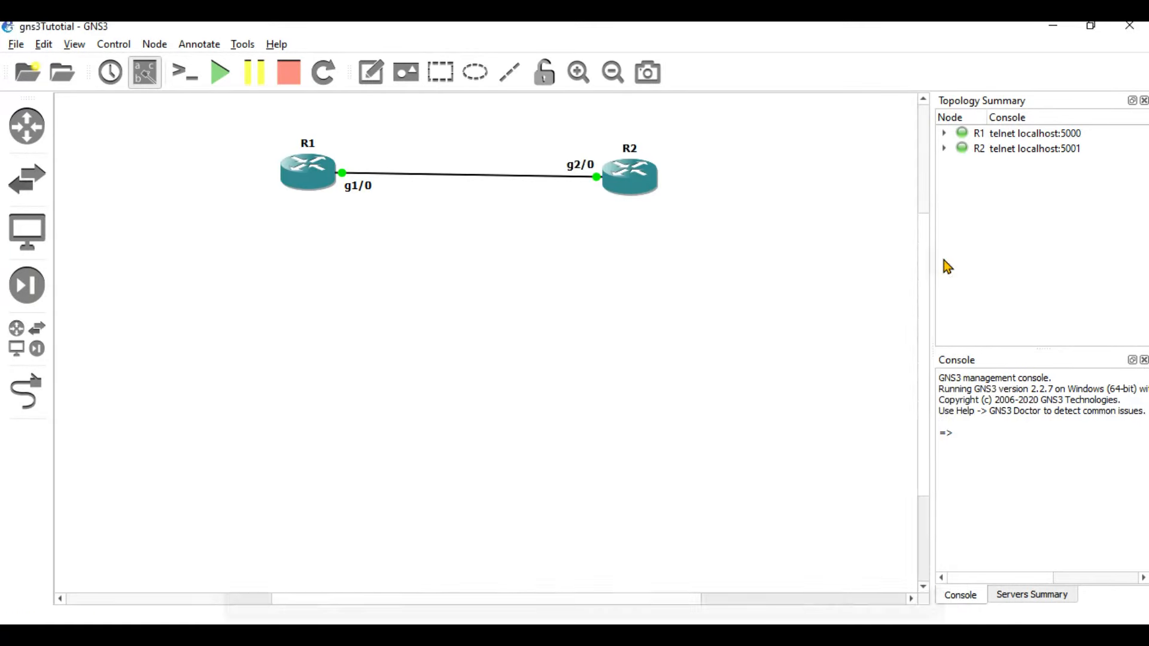
pyautogui.click(288, 78)
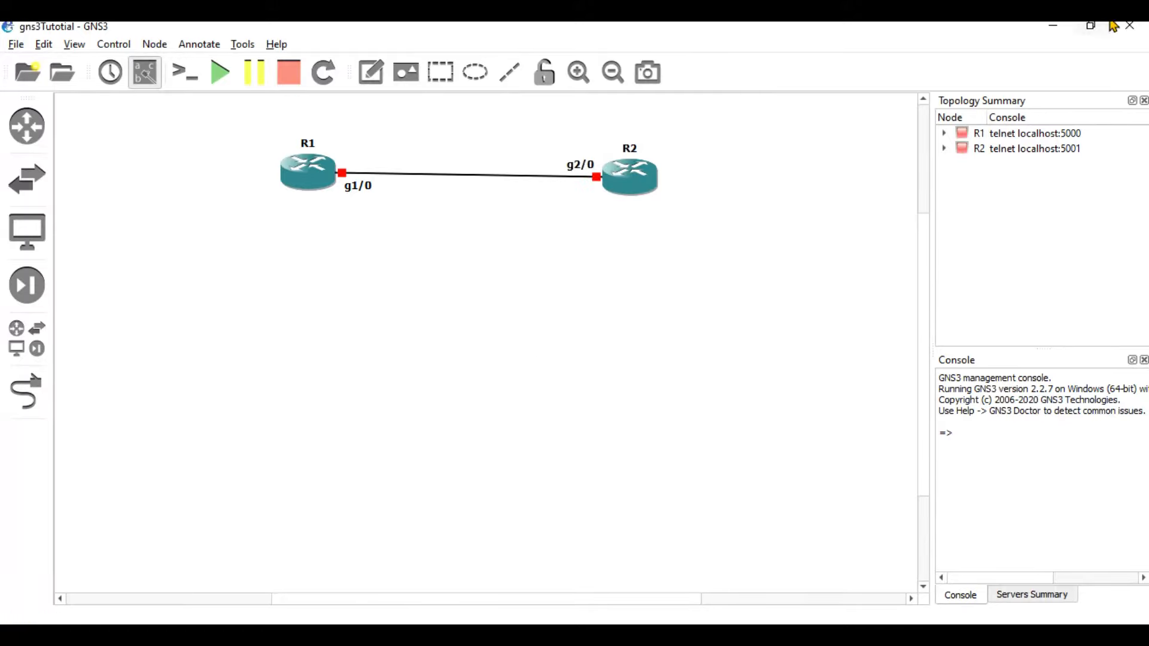
pyautogui.click(1130, 27)
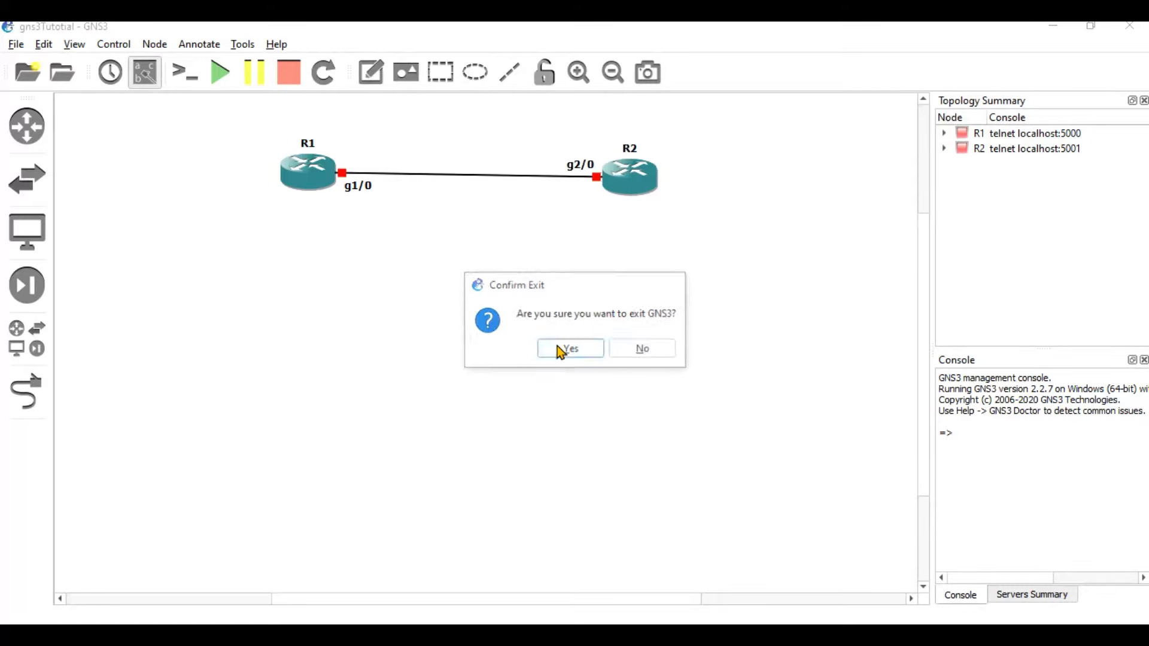
pyautogui.click(561, 350)
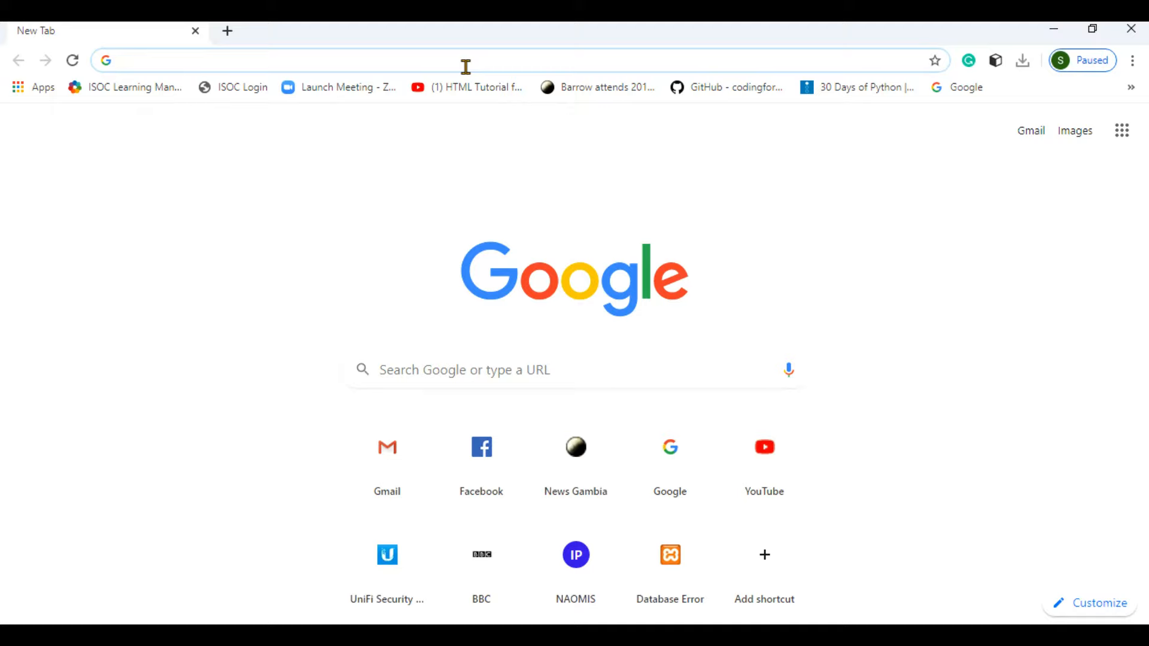
# Load the gns3.com website in the Chrome address bar.
pyautogui.write('gns')
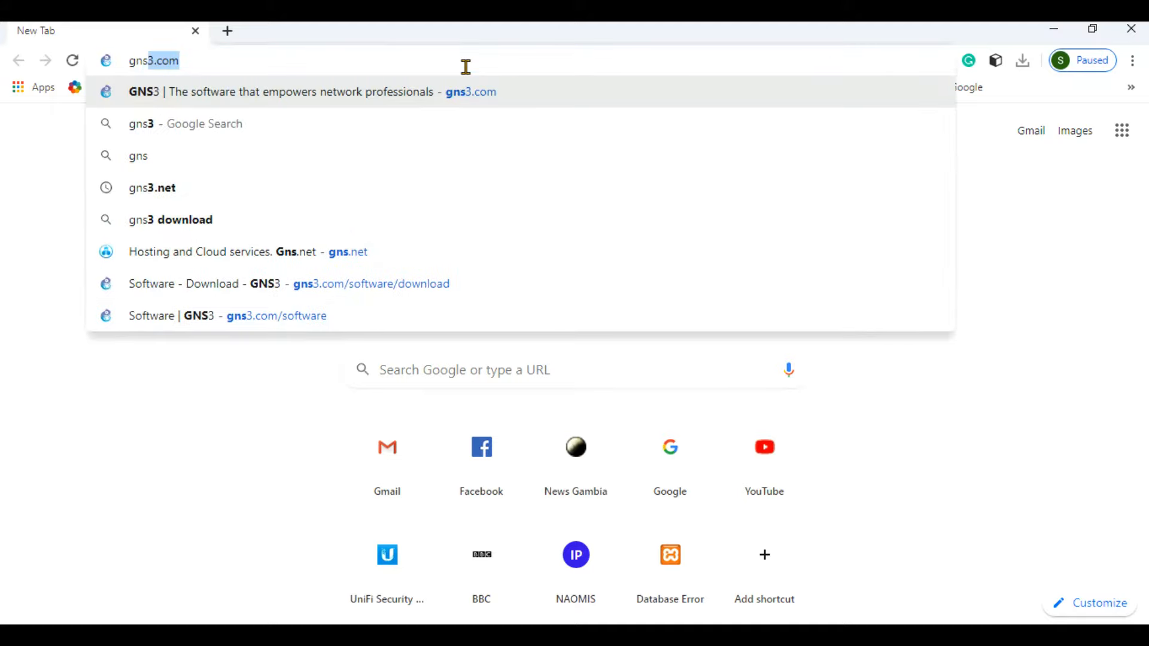
pyautogui.write('3.com')
pyautogui.press('Return')
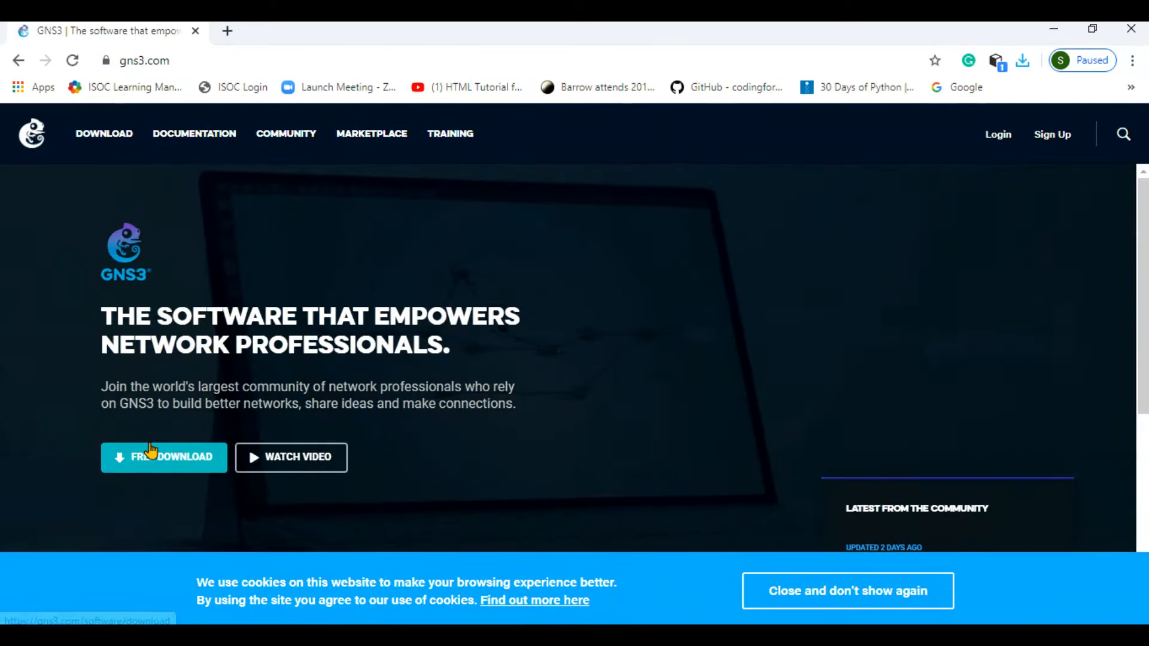
# Go to the free GNS3 download and switch to the Login form.
pyautogui.click(189, 457)
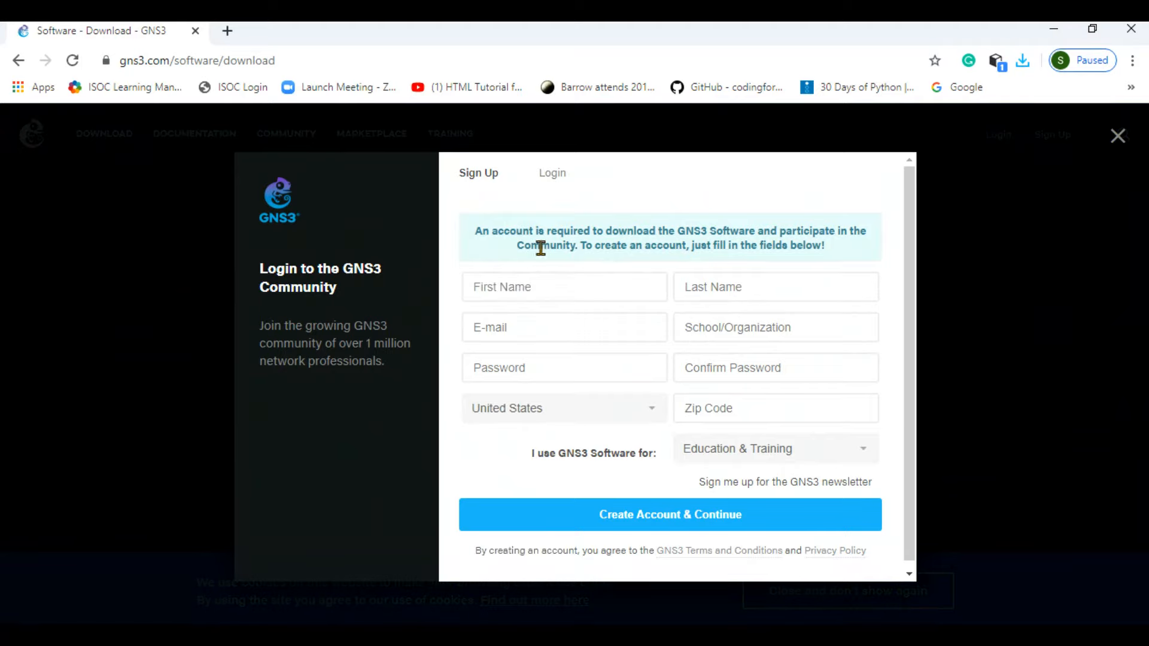
pyautogui.click(548, 175)
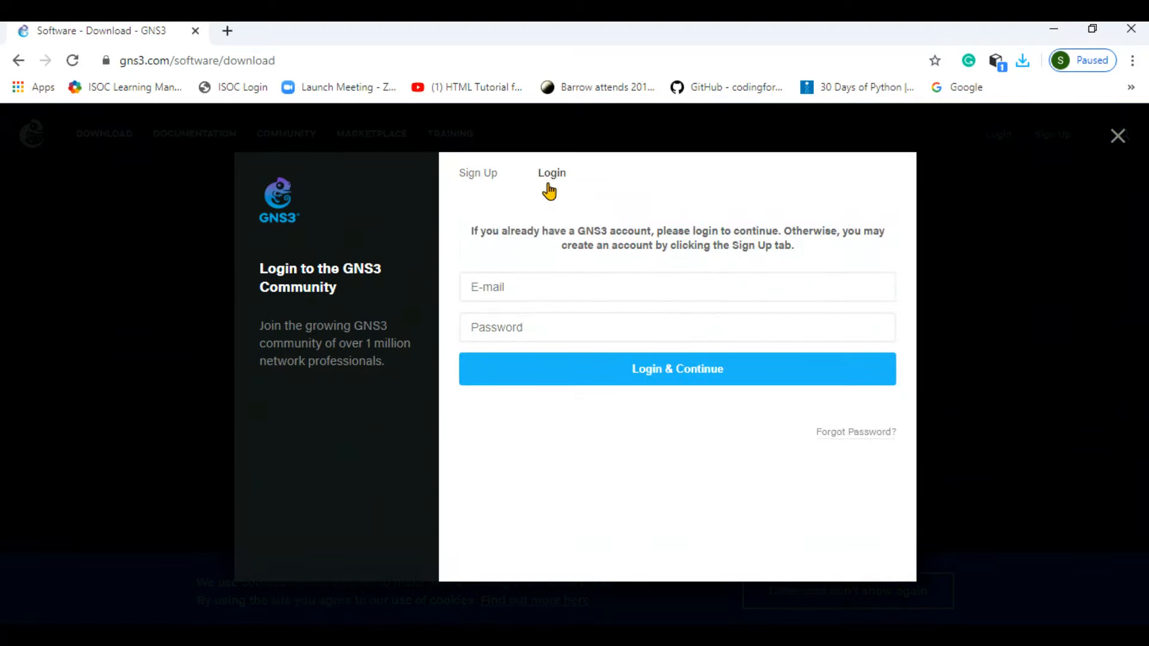
pyautogui.click(504, 182)
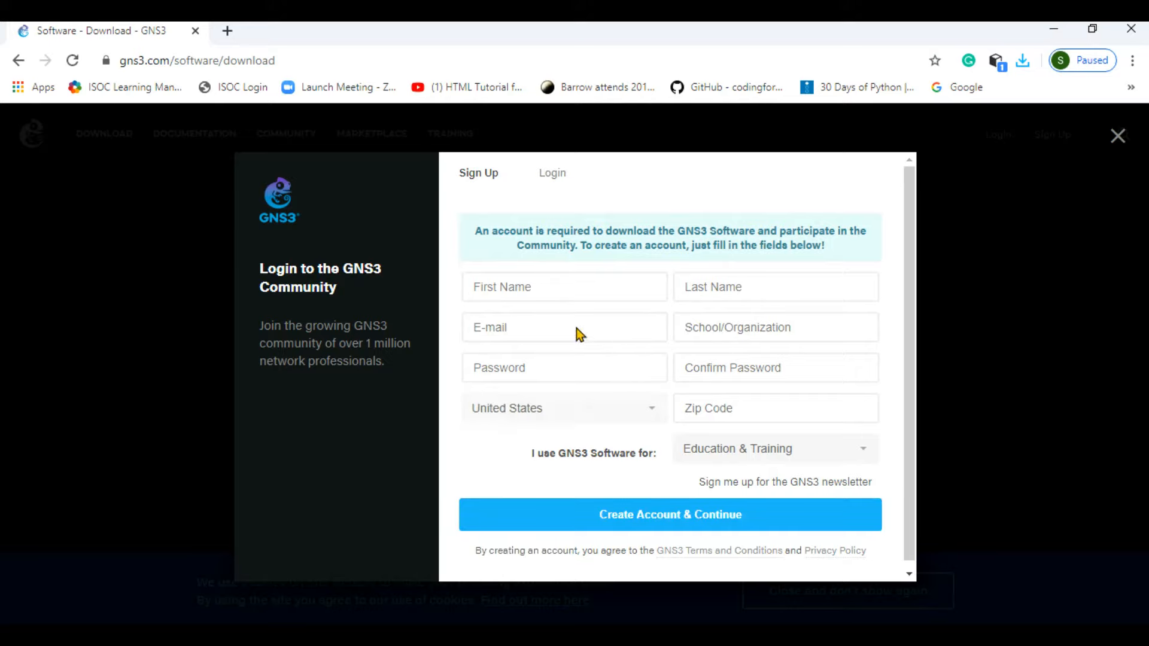
pyautogui.click(556, 189)
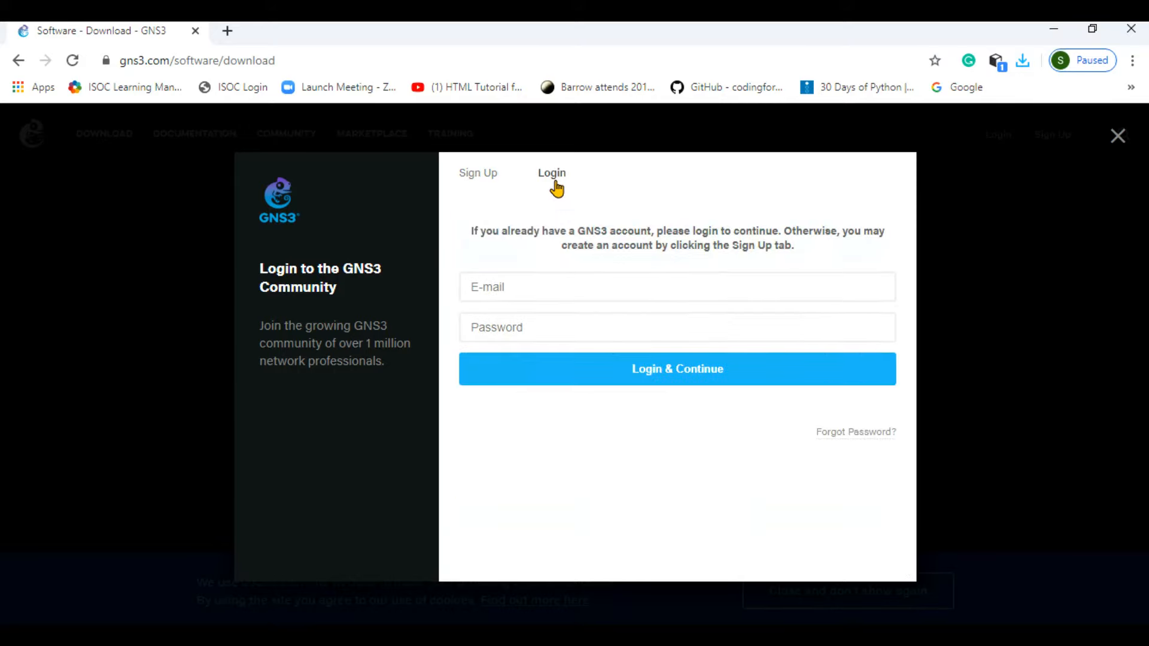
# Log in with the account e-mail and password and continue to the download.
pyautogui.click(519, 295)
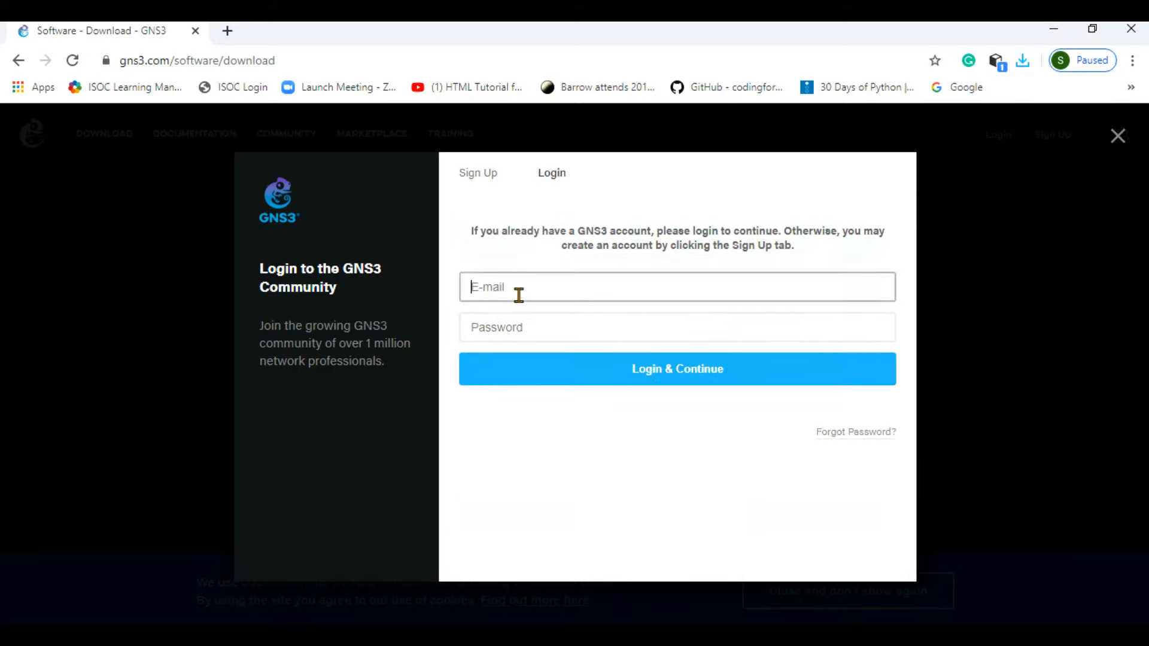
pyautogui.press('Tab')
pyautogui.write('****')
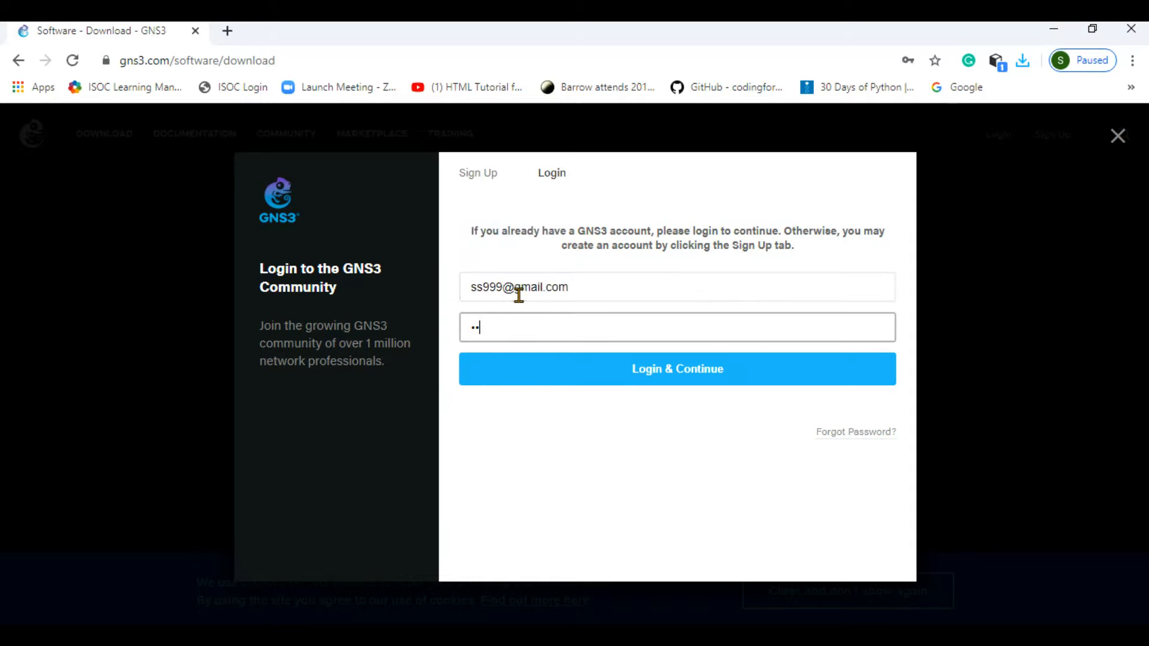
pyautogui.write('******')
pyautogui.click(581, 369)
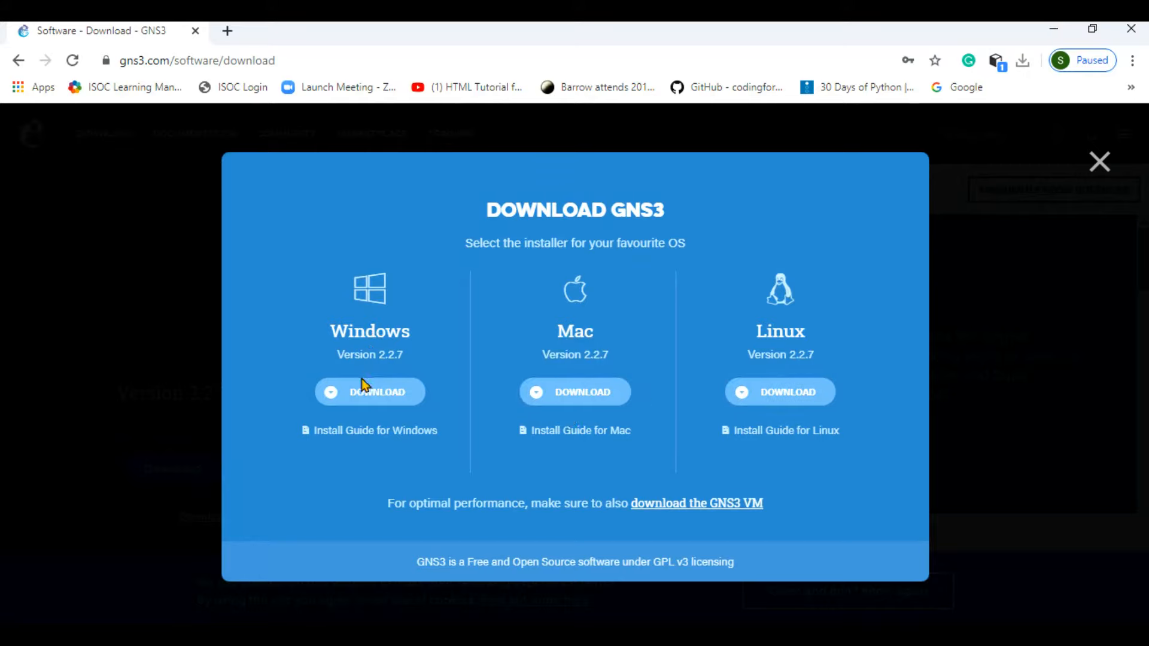
# Download the Windows GNS3-2.2.7-all-in-one.exe installer, launch it, and minimize Chrome.
pyautogui.click(350, 396)
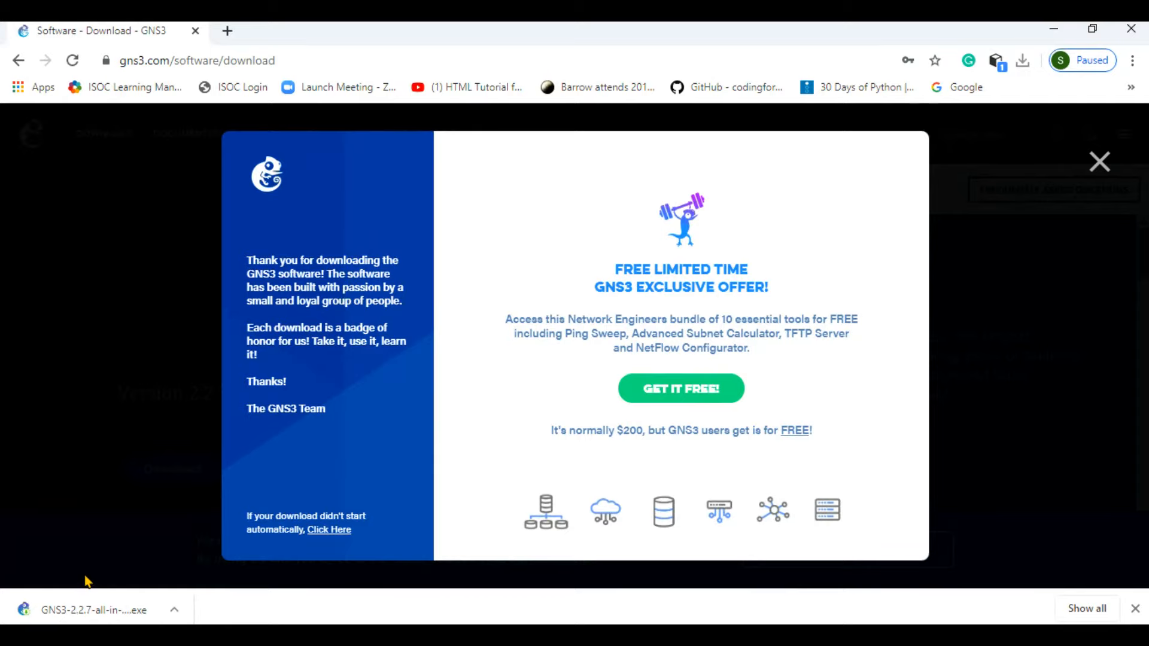
pyautogui.click(68, 616)
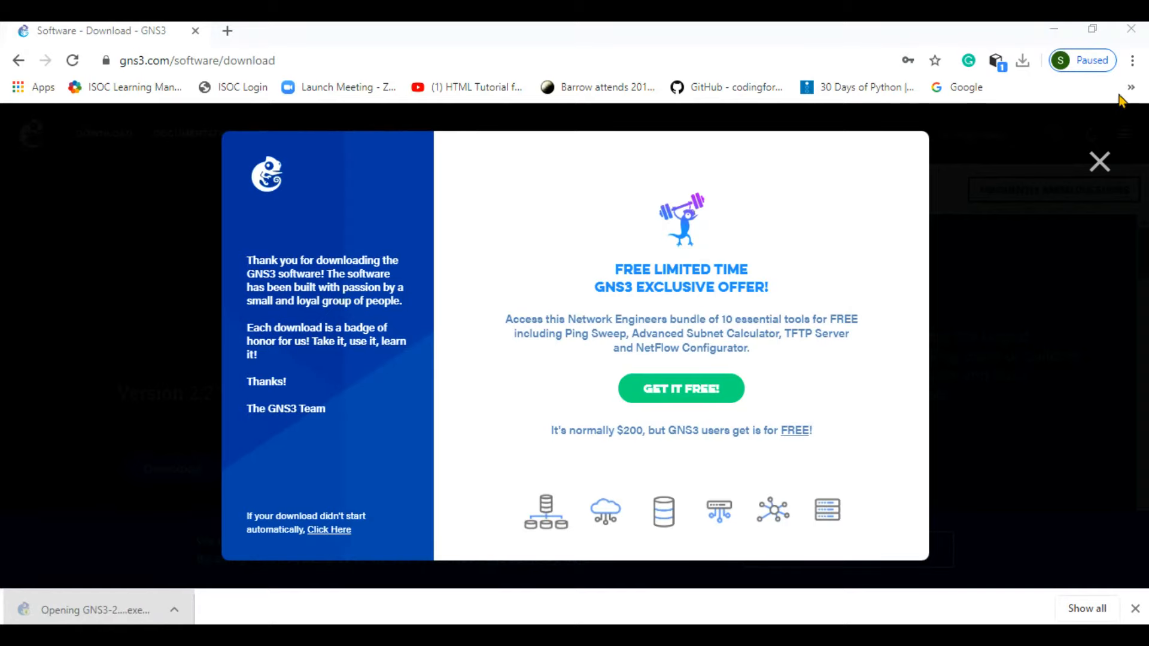
pyautogui.click(1055, 31)
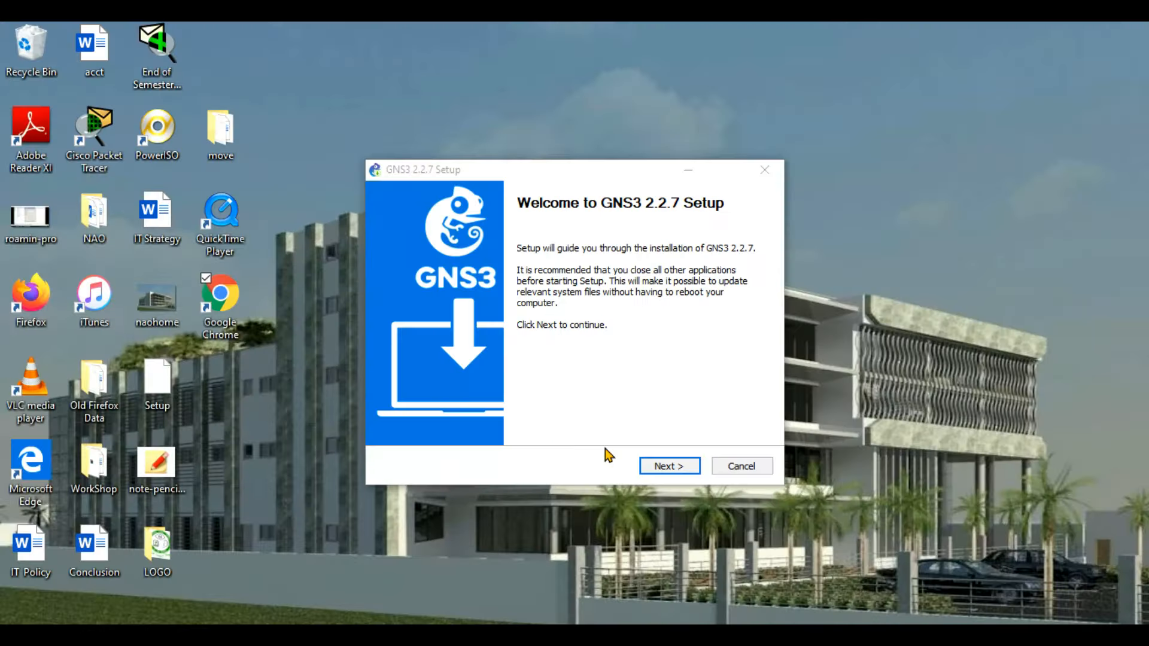
# Accept the GNS3 licence and keep the default Start Menu folder, components and install location.
pyautogui.click(662, 466)
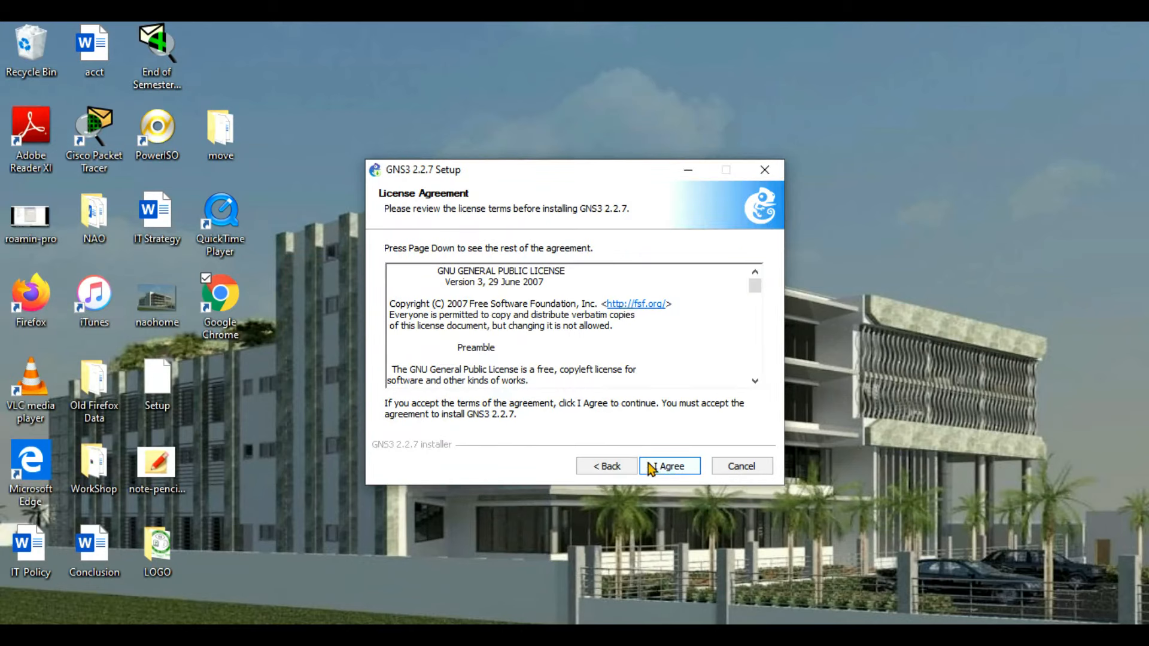
pyautogui.click(658, 464)
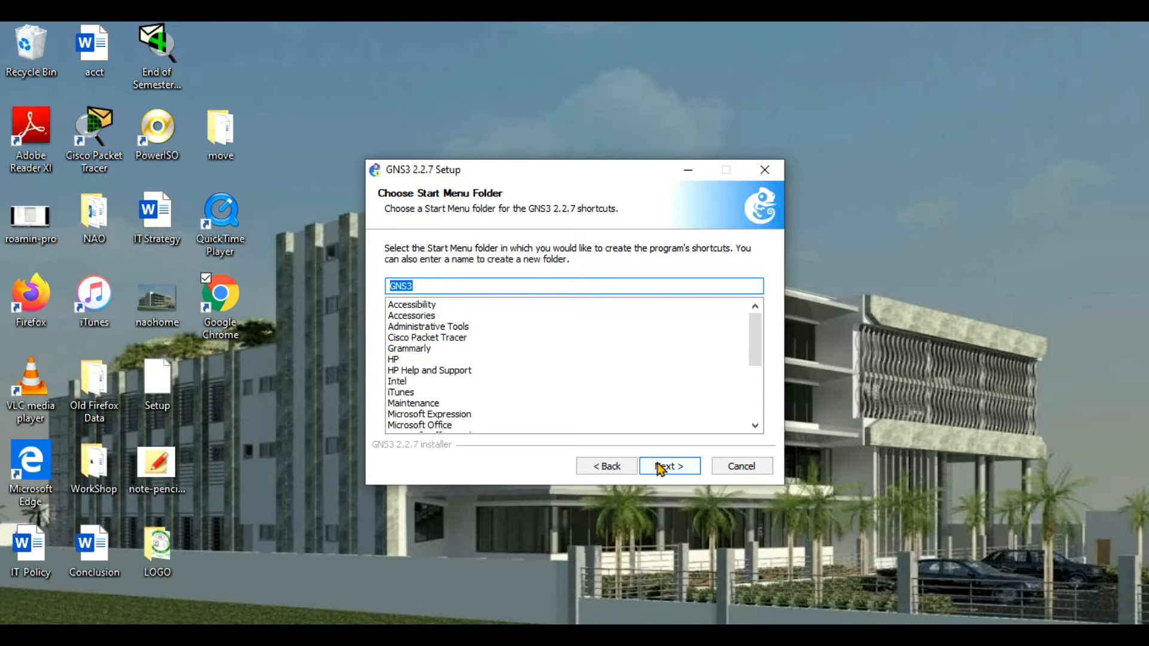
pyautogui.click(657, 466)
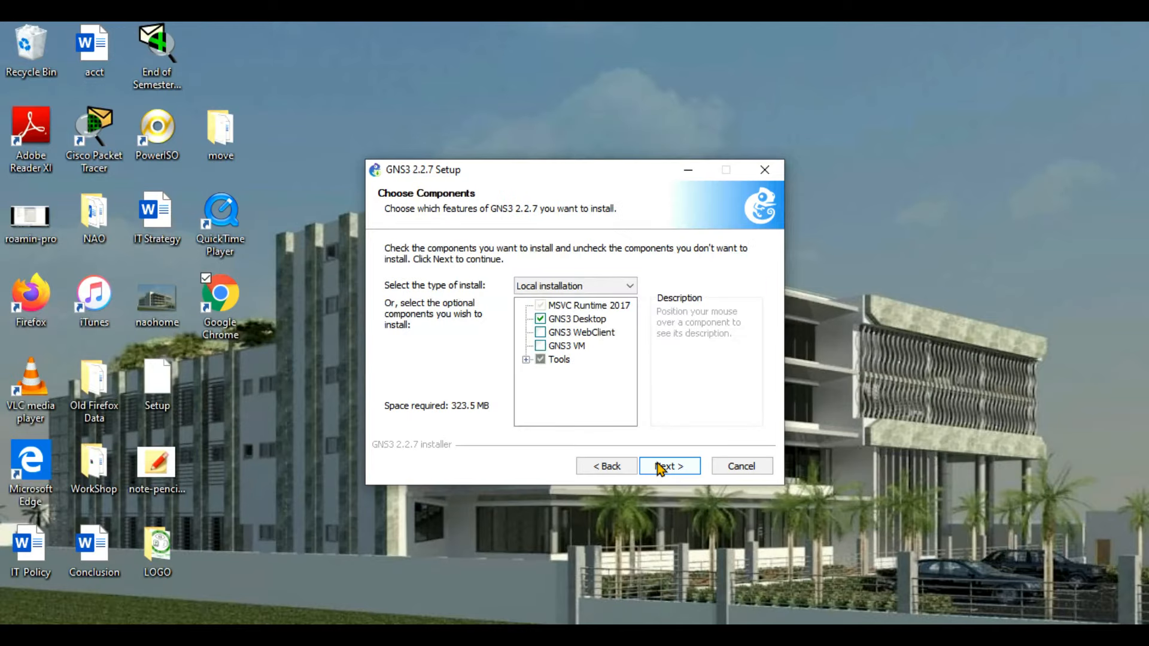
pyautogui.click(655, 466)
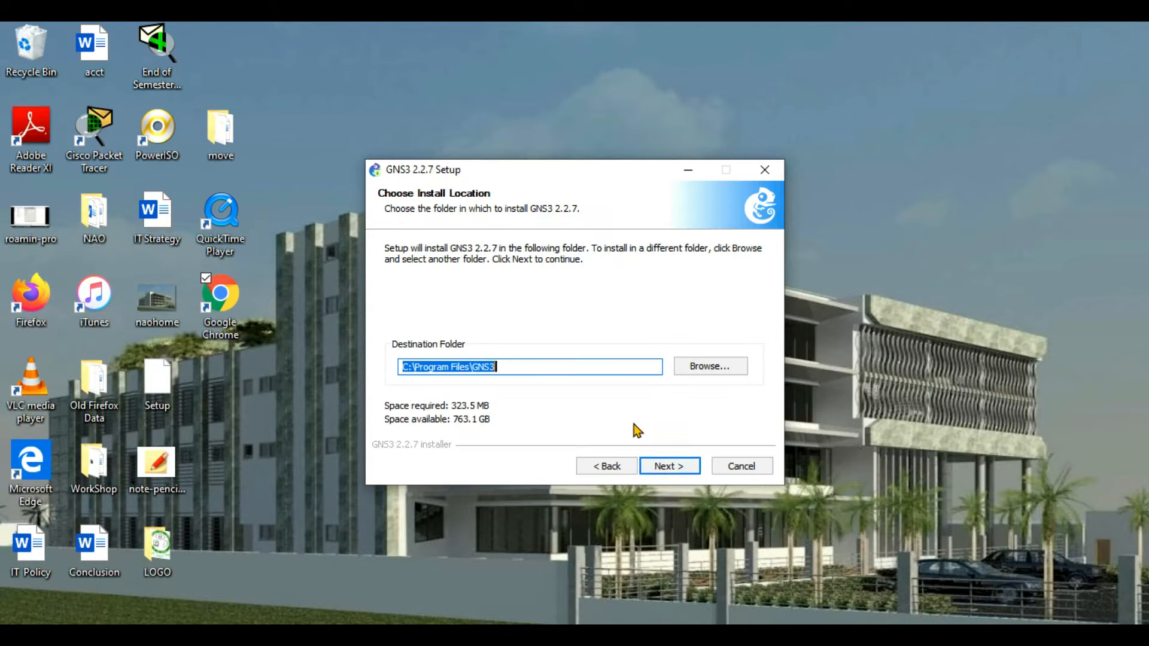
pyautogui.click(657, 462)
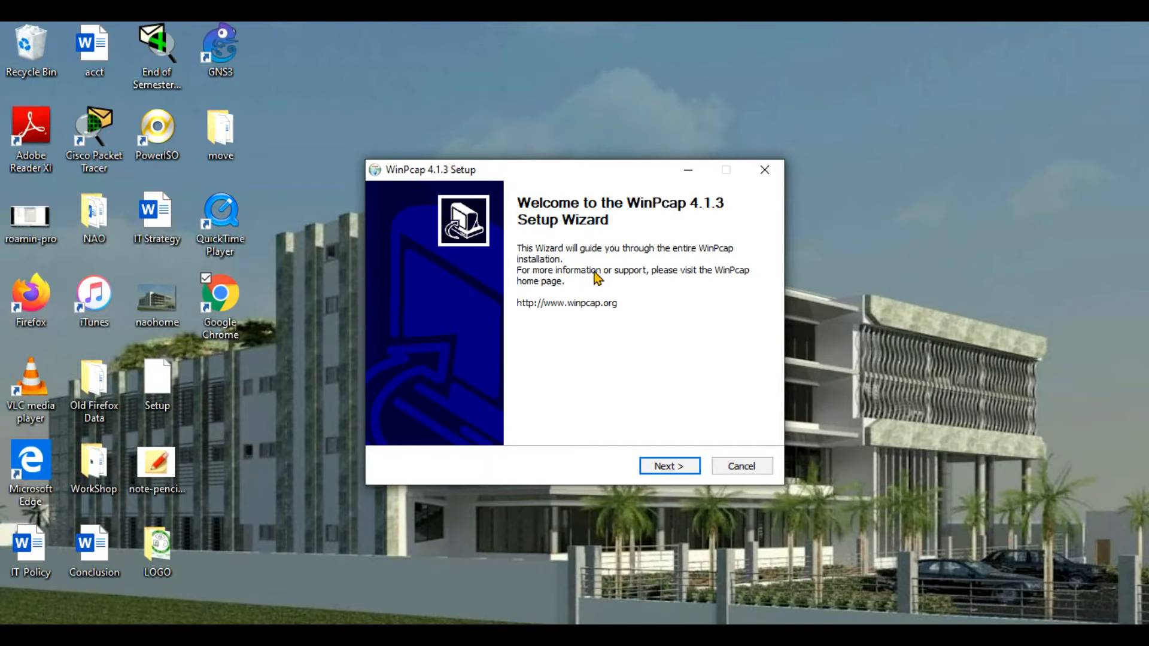
# Install WinPcap 4.1.3 after accepting its licence agreement.
pyautogui.click(673, 467)
pyautogui.click(677, 468)
pyautogui.click(677, 467)
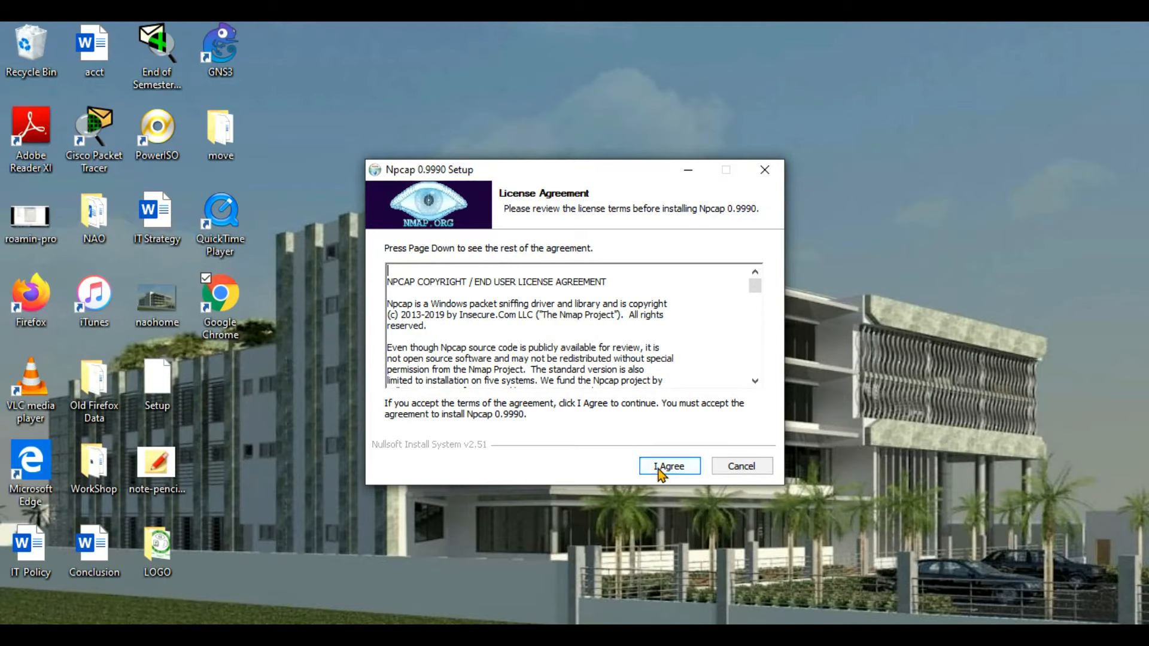
# Install Npcap 0.9990 with default options and close its setup.
pyautogui.click(657, 468)
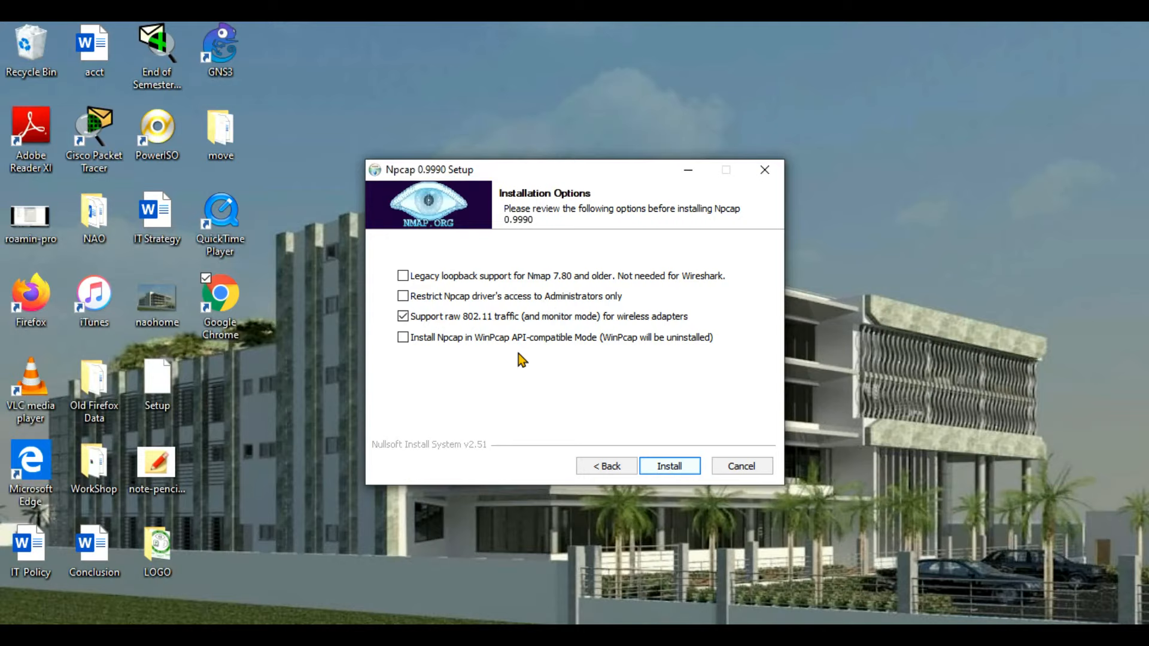
pyautogui.click(663, 465)
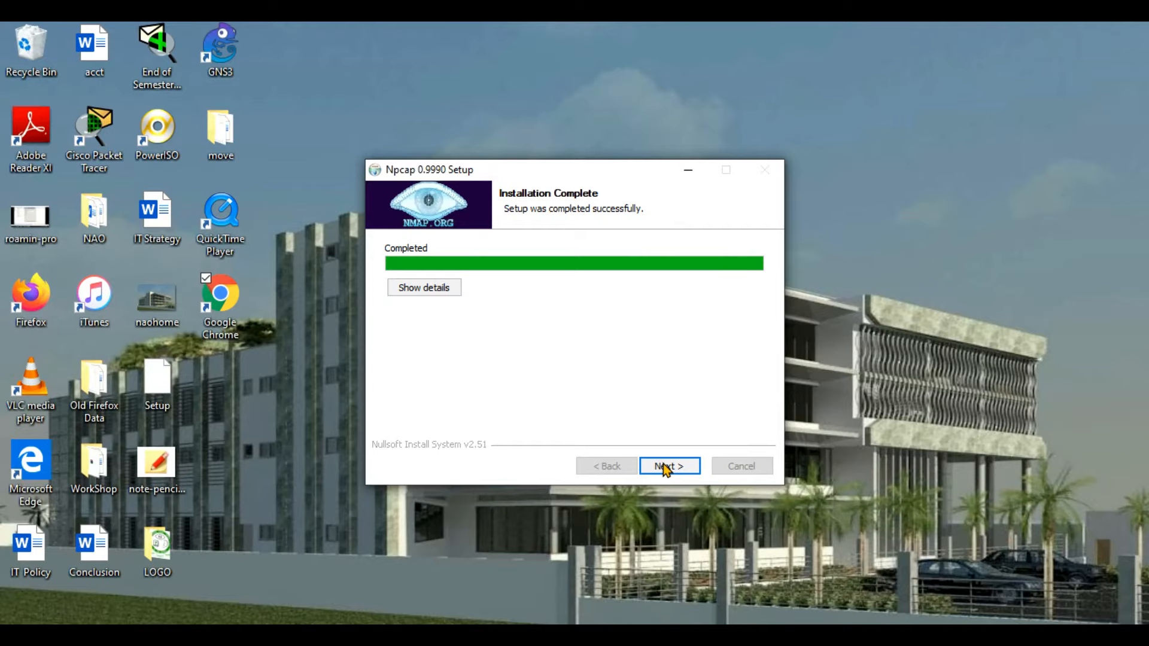
pyautogui.click(664, 465)
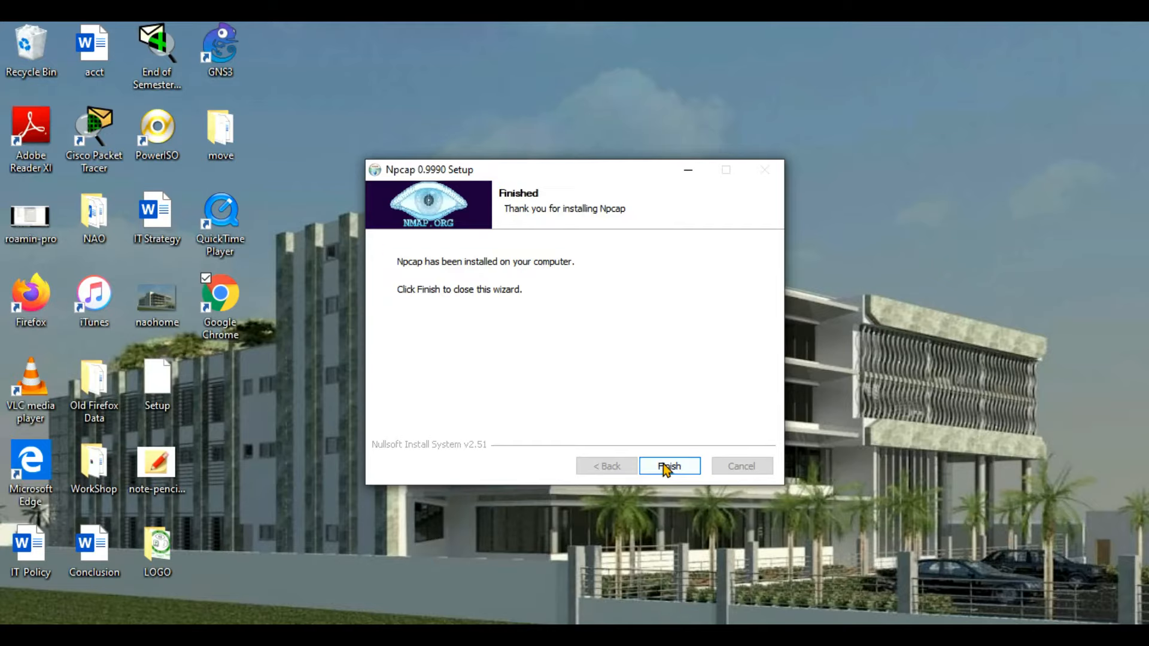
pyautogui.click(663, 464)
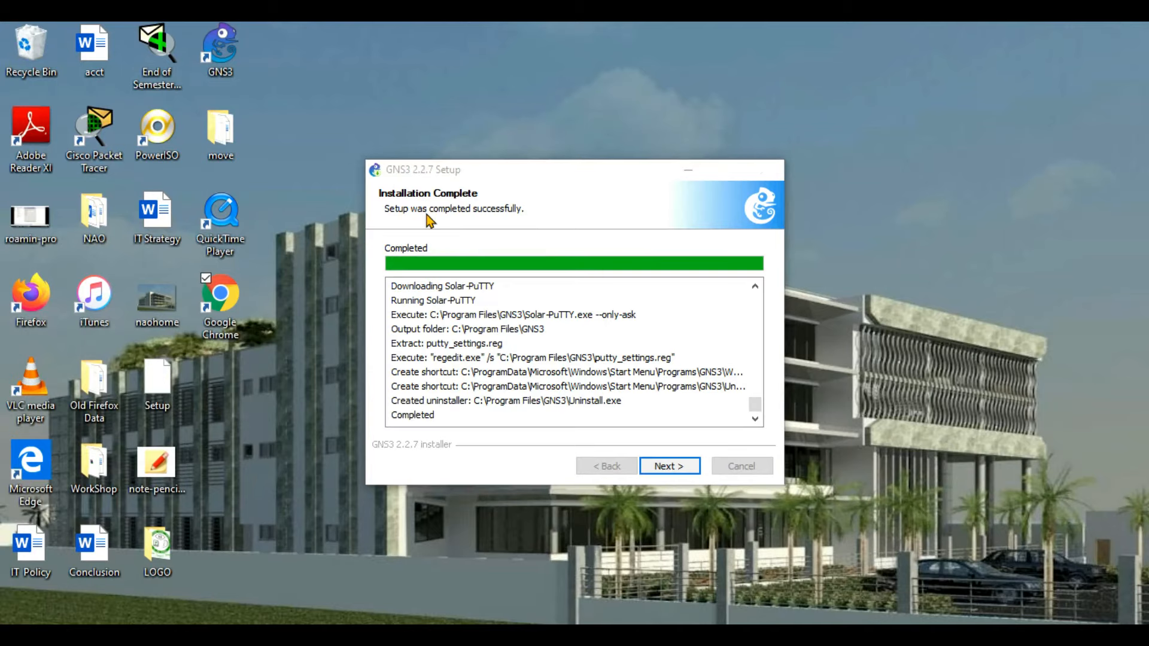
# Finish the GNS3 2.2.7 installation, skip the SolarWinds toolset offer, and launch GNS3.
pyautogui.click(664, 467)
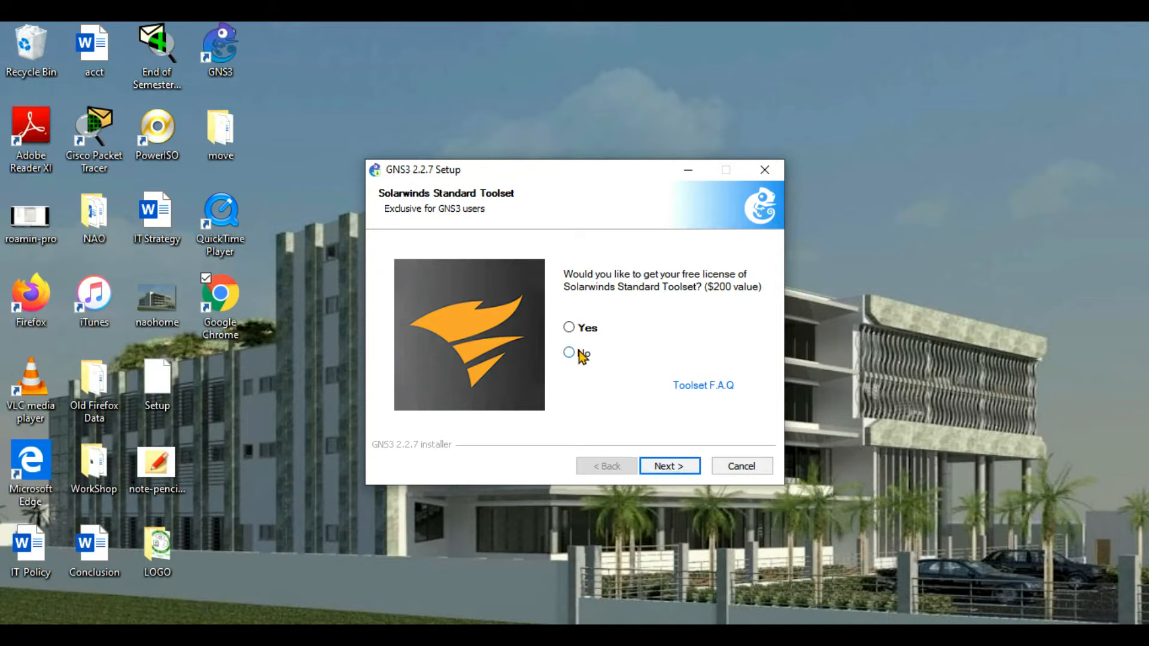
pyautogui.click(664, 465)
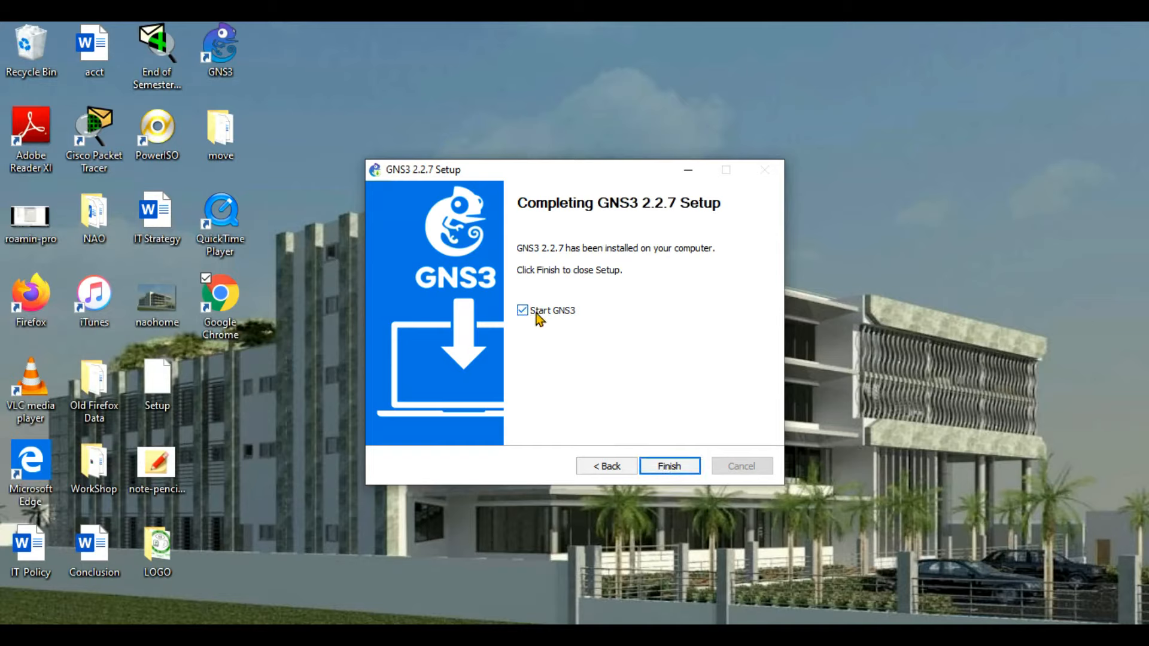
pyautogui.click(655, 466)
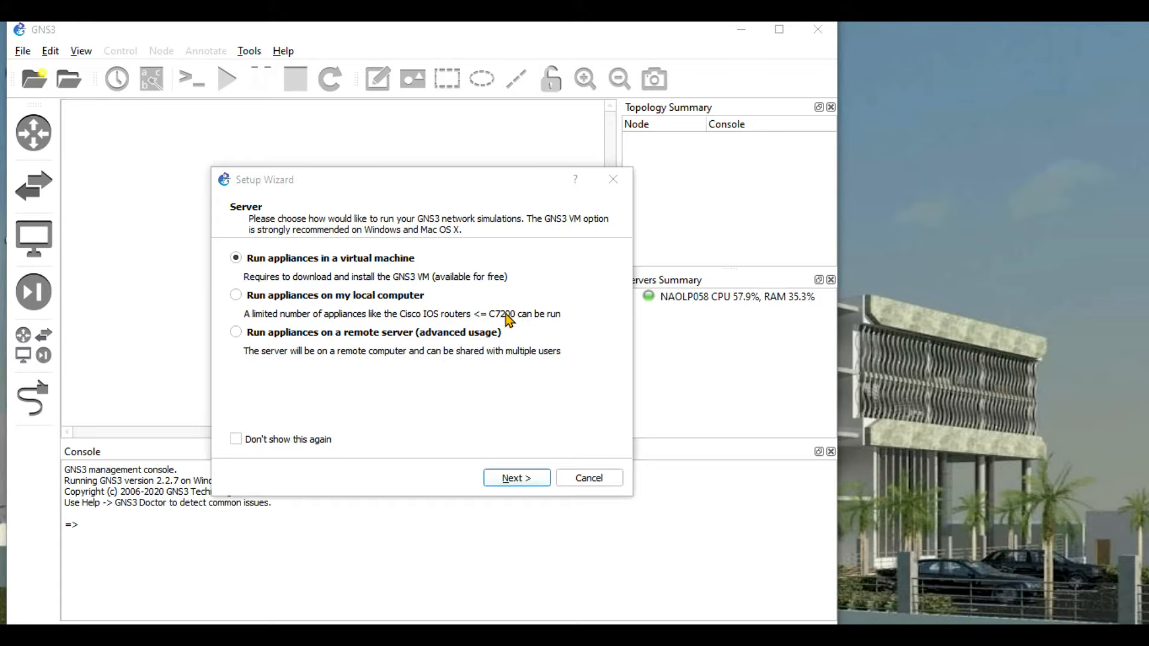
# Set up the local server on localhost port 3080, finish the wizard, and list all devices.
pyautogui.click(236, 295)
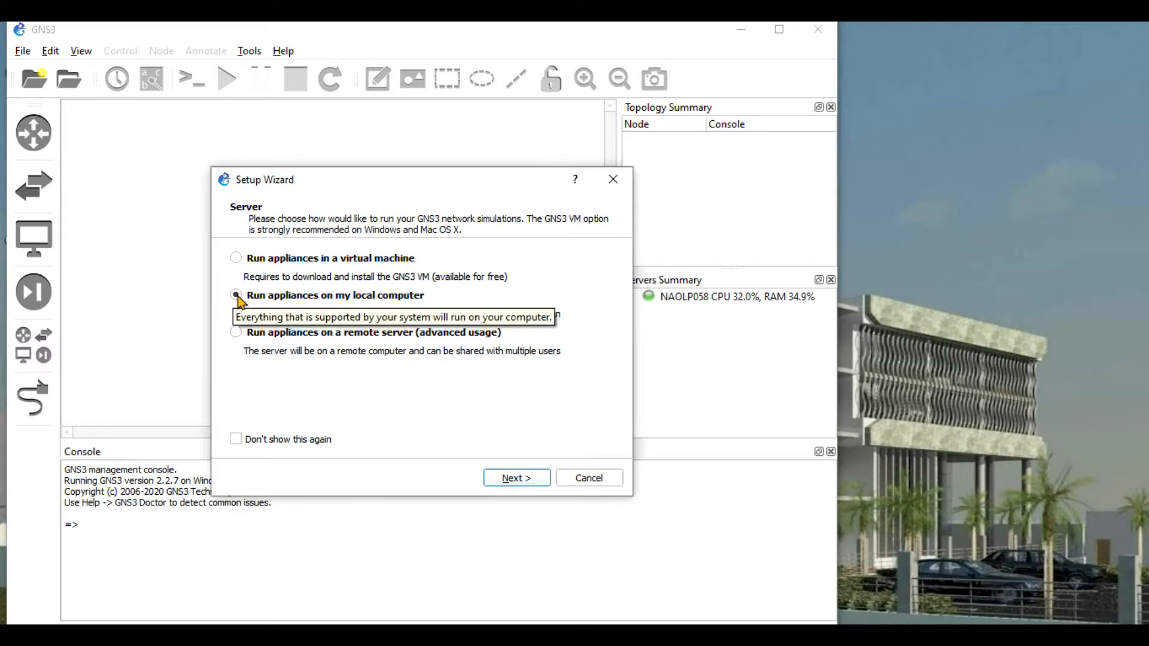
pyautogui.click(514, 483)
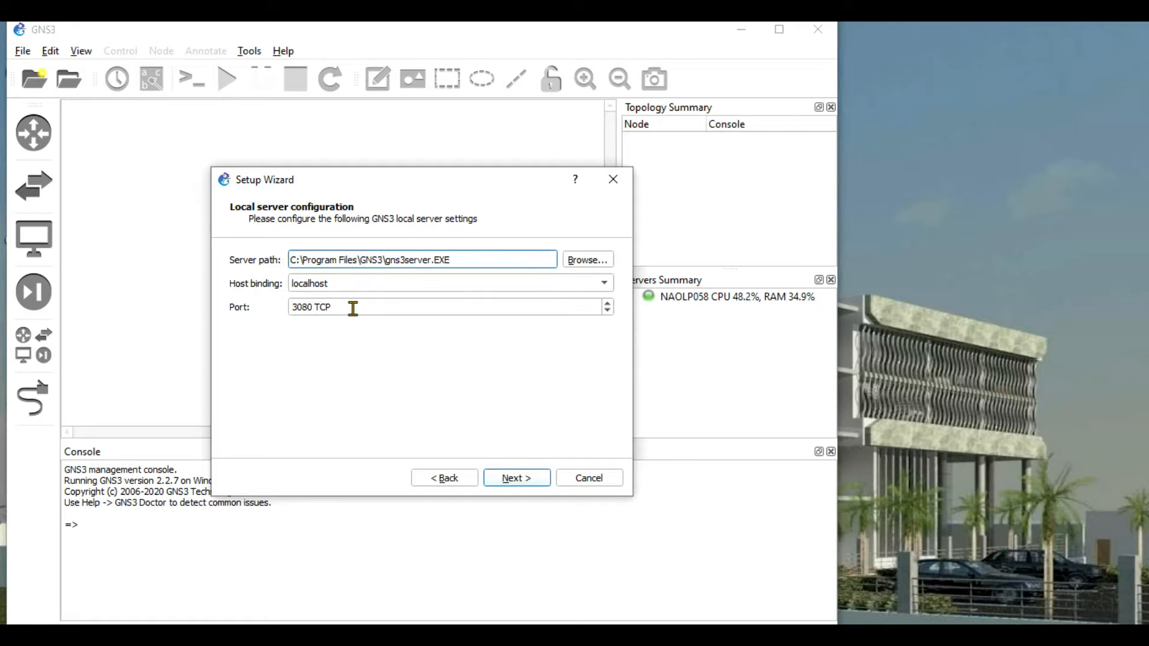
pyautogui.click(510, 482)
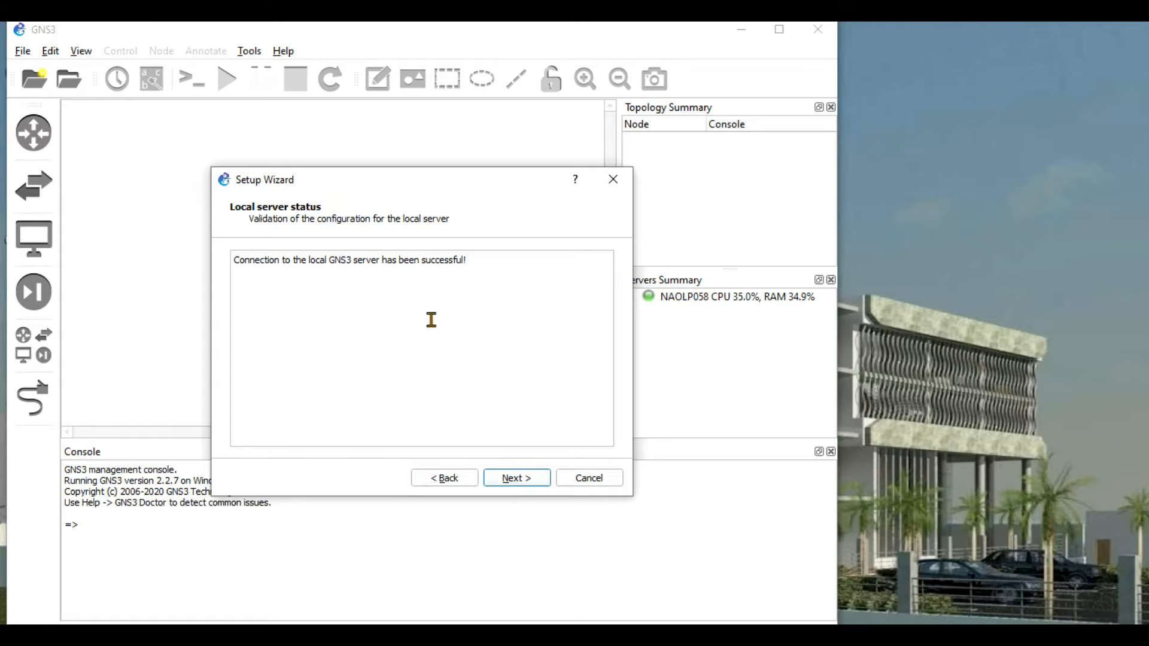
pyautogui.click(514, 485)
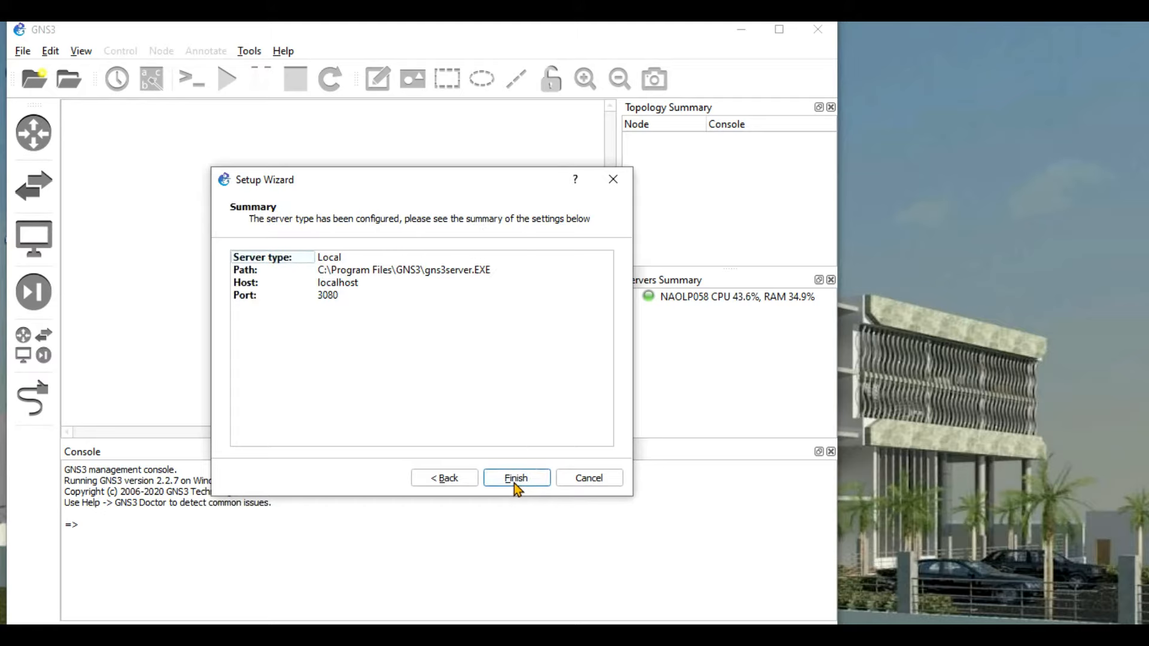
pyautogui.click(507, 479)
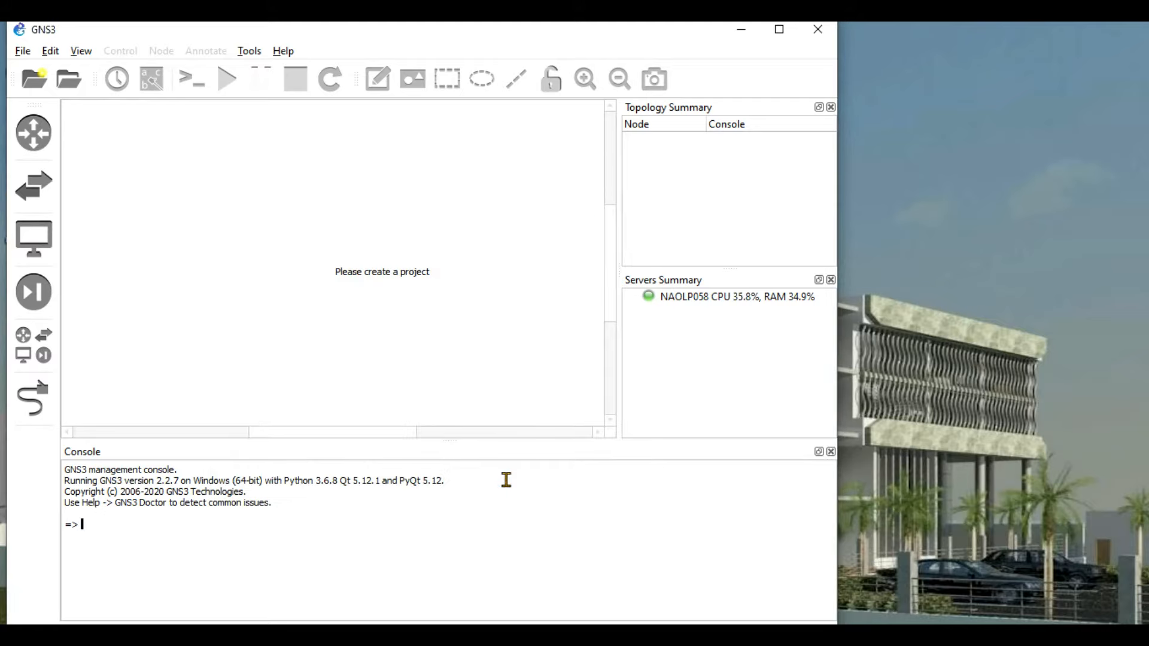
pyautogui.click(27, 125)
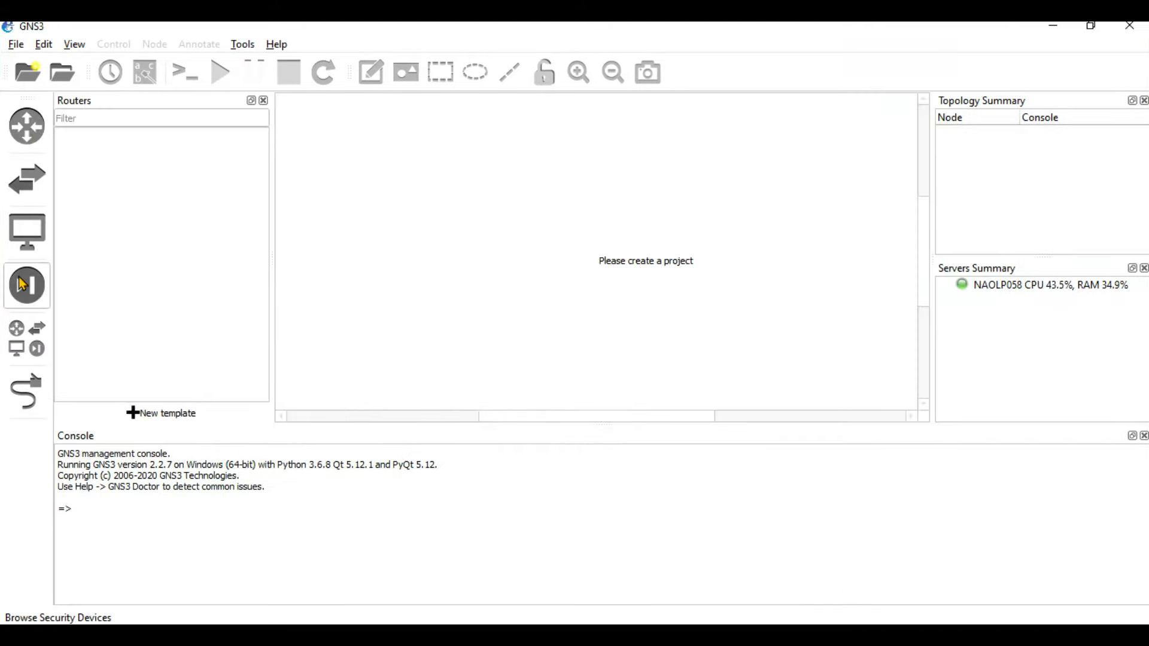
pyautogui.click(24, 352)
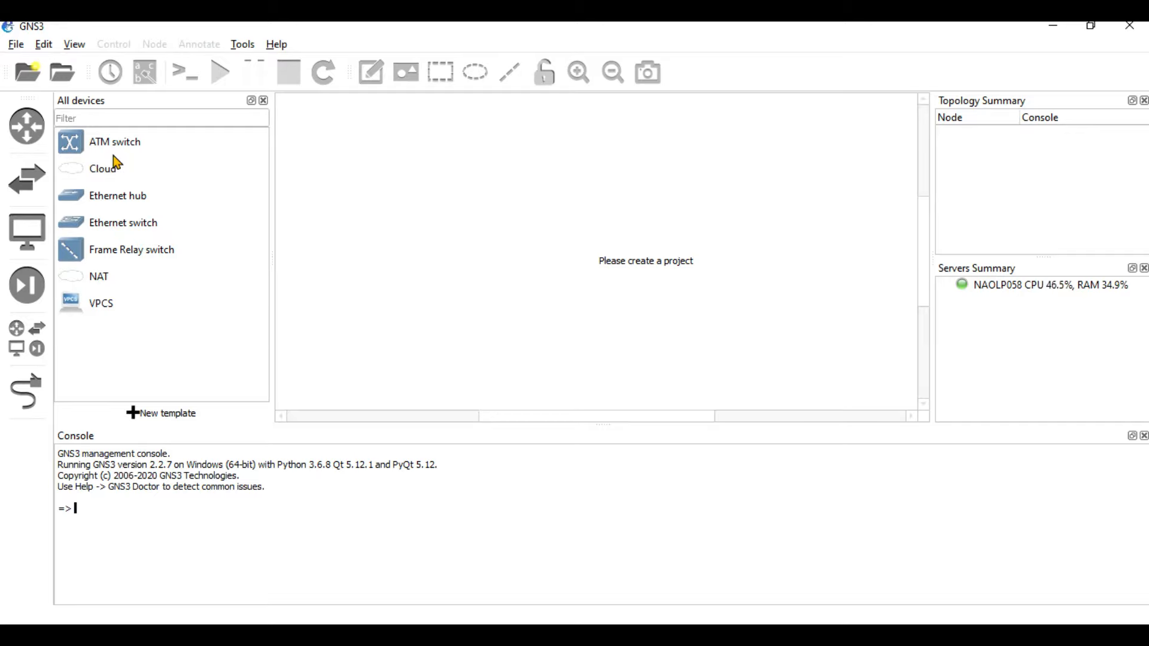
# Hide the devices panel, go to Preferences > Dynamips > IOS routers, and start a new template.
pyautogui.click(263, 101)
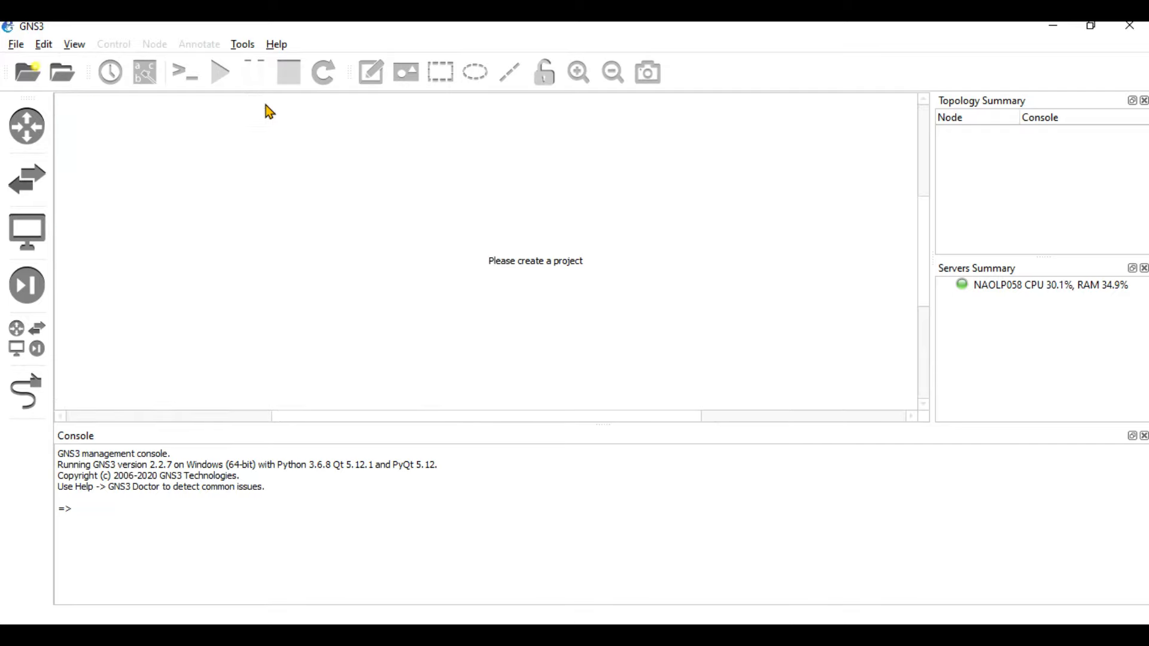
pyautogui.click(45, 46)
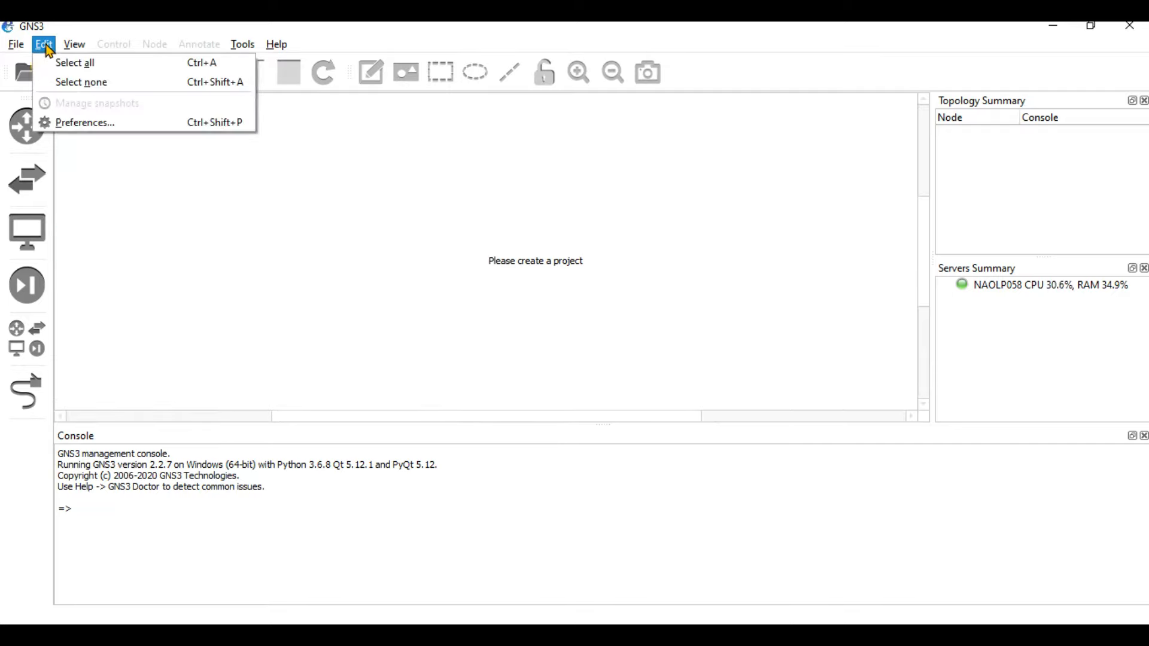
pyautogui.click(75, 120)
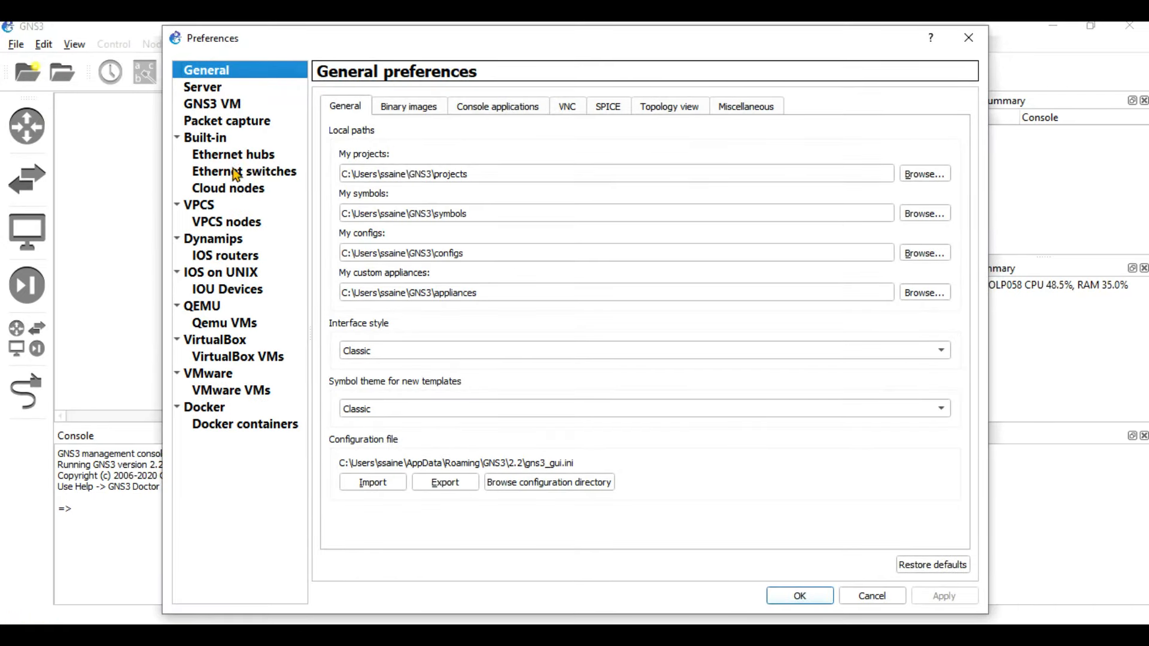
pyautogui.click(205, 258)
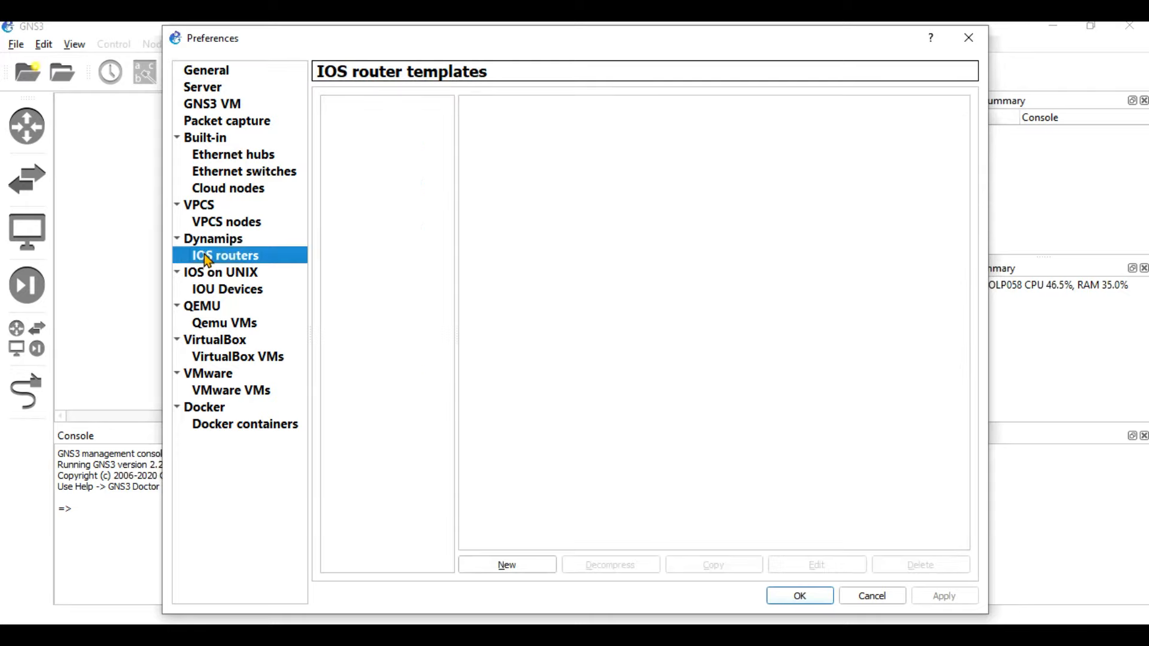
pyautogui.click(531, 567)
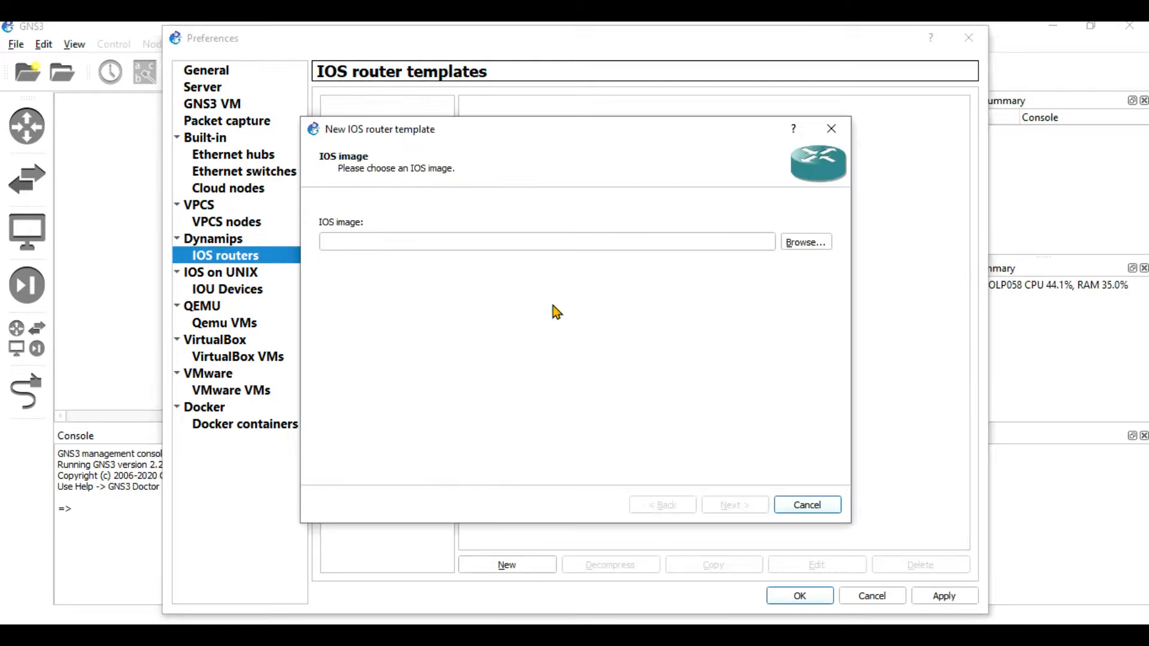
# Select c7200-advipservicesk9-mz.151-4.M4.image from Downloads\IOS and copy it into the default images folder.
pyautogui.click(807, 244)
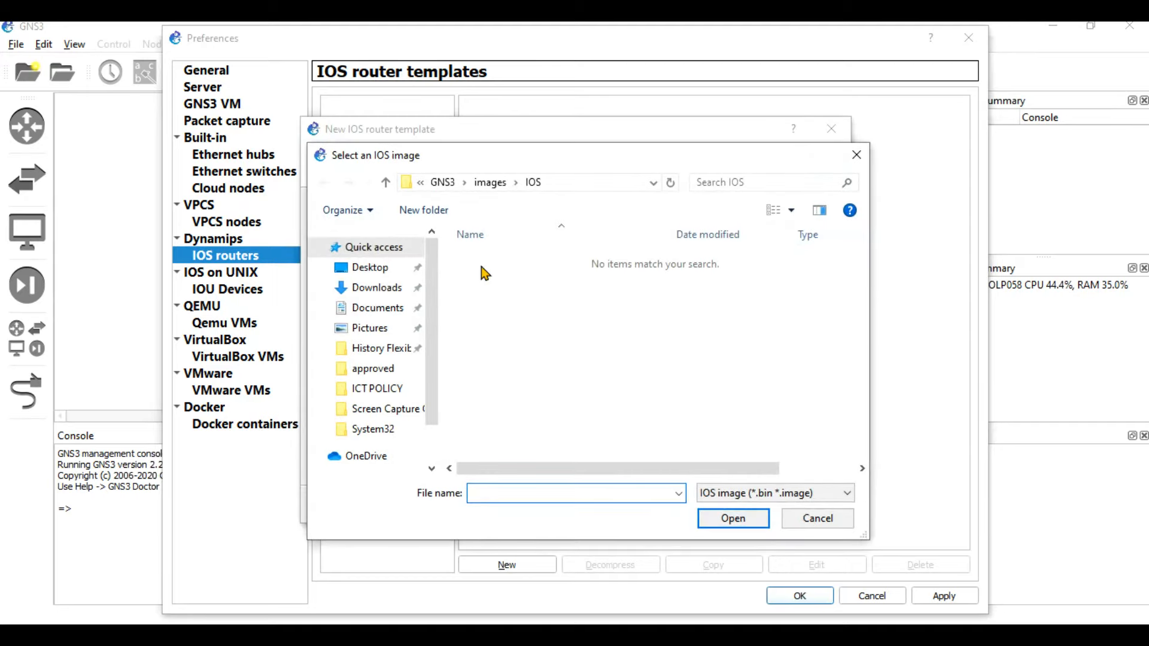
pyautogui.click(392, 288)
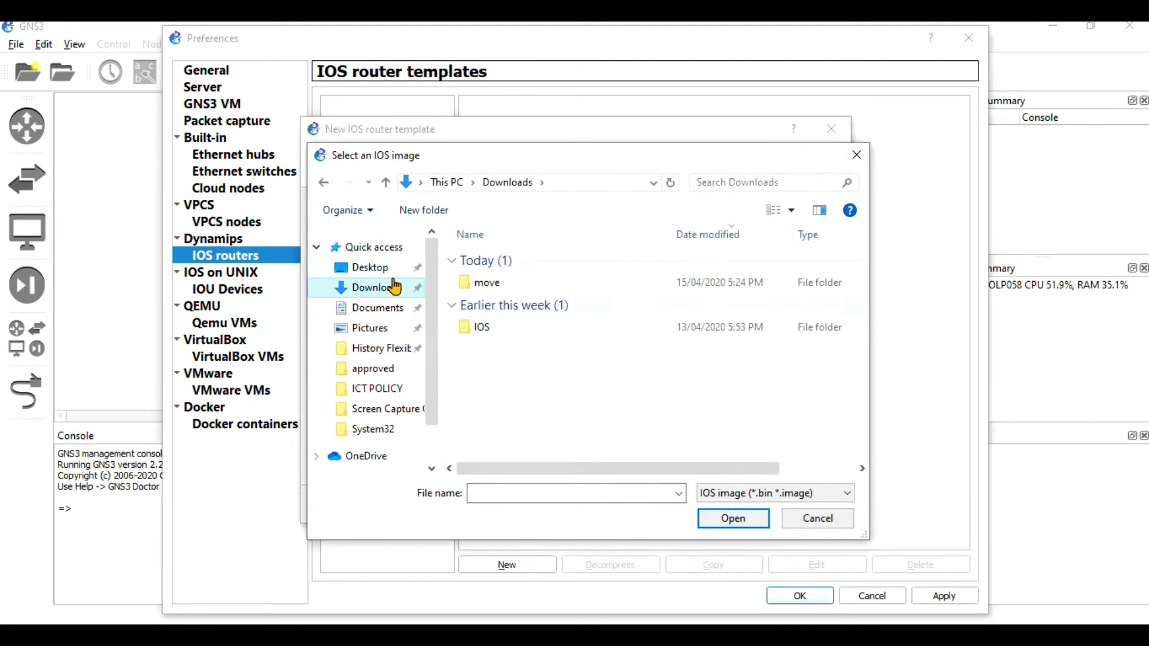
pyautogui.doubleClick(501, 330)
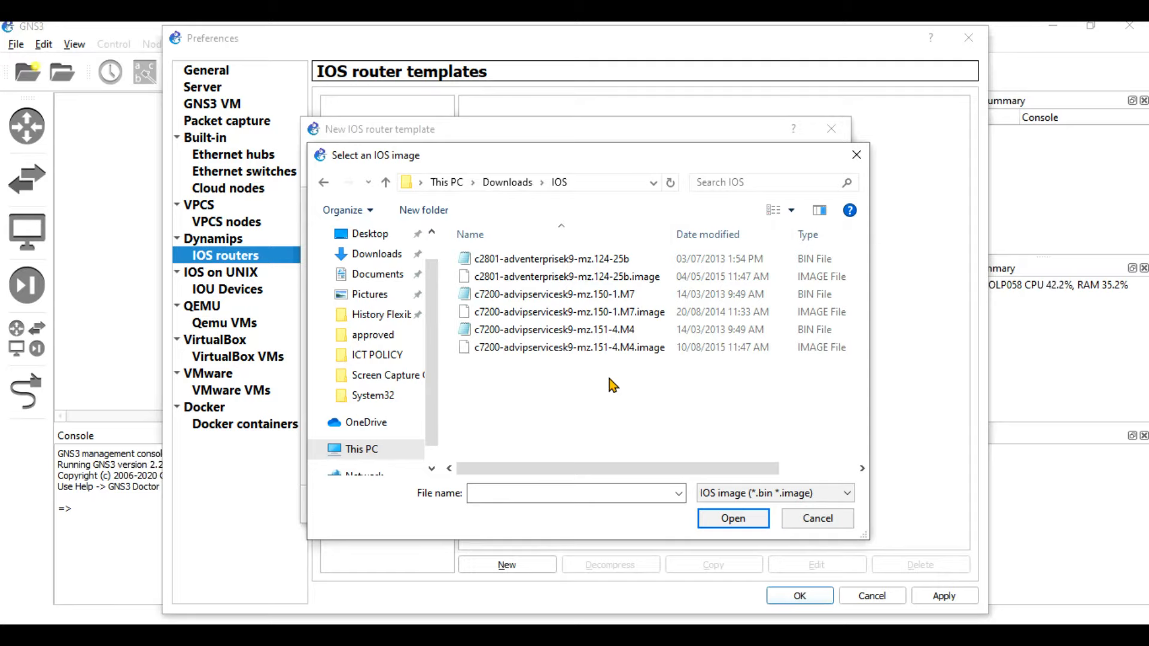
pyautogui.click(551, 348)
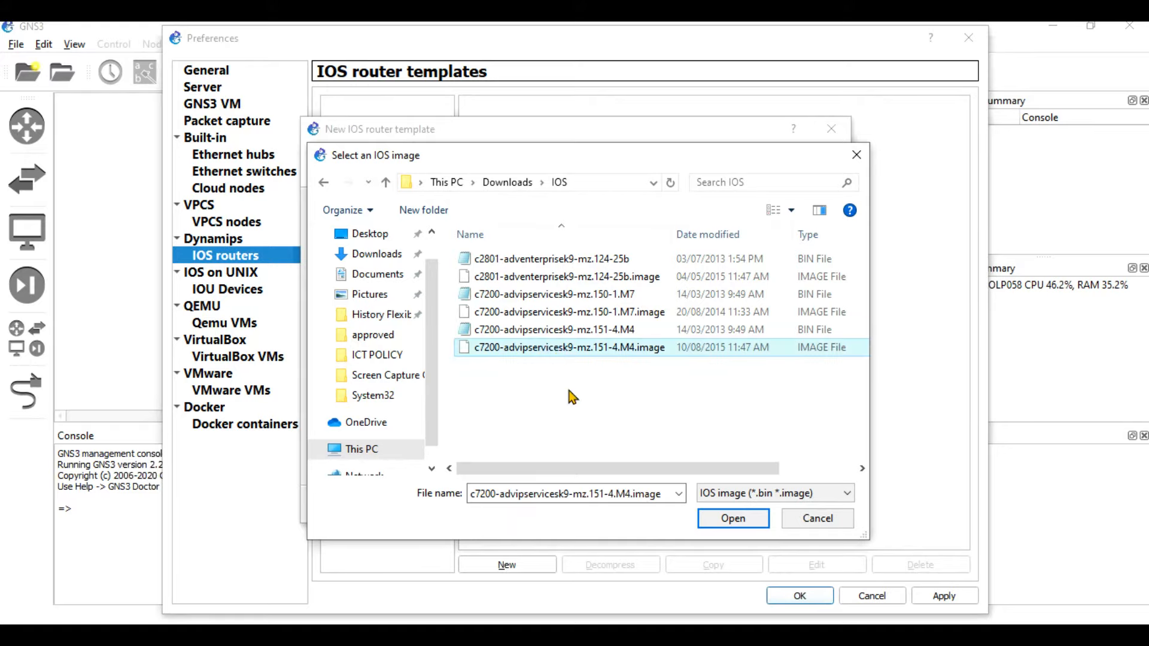
pyautogui.click(728, 518)
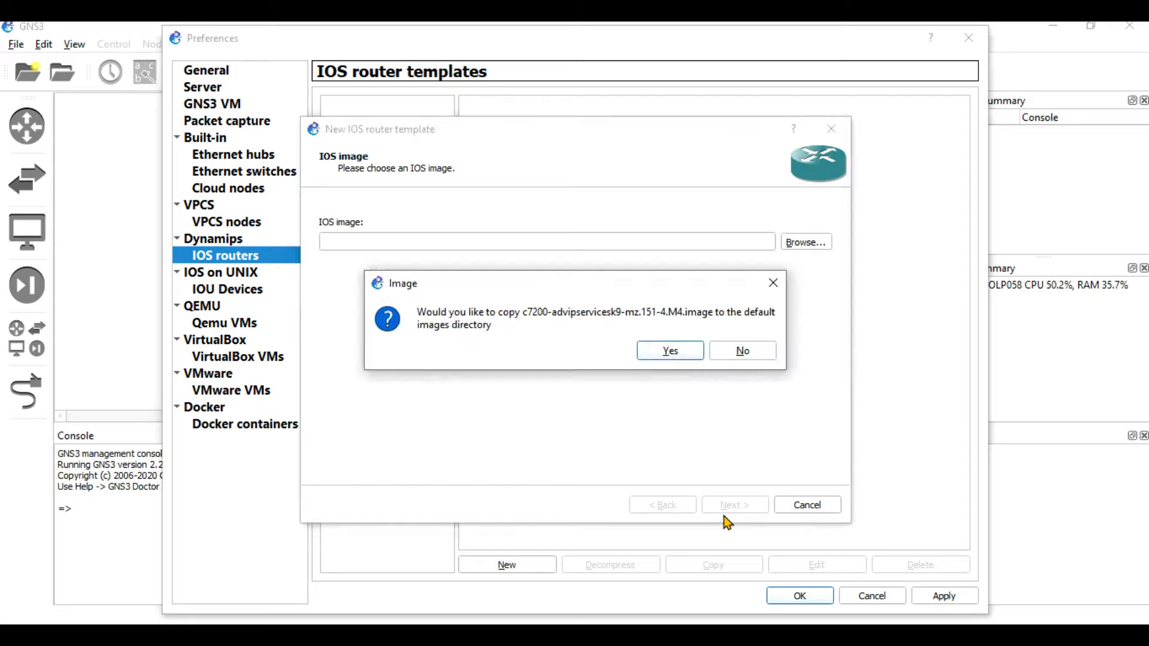
pyautogui.click(670, 352)
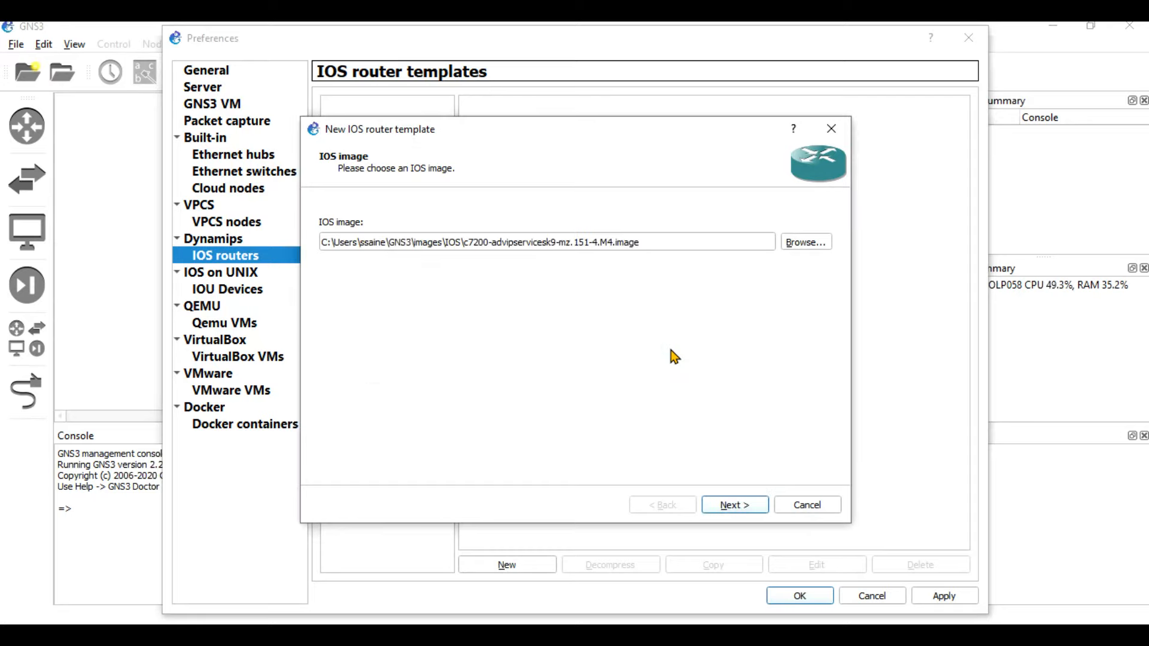
pyautogui.click(733, 505)
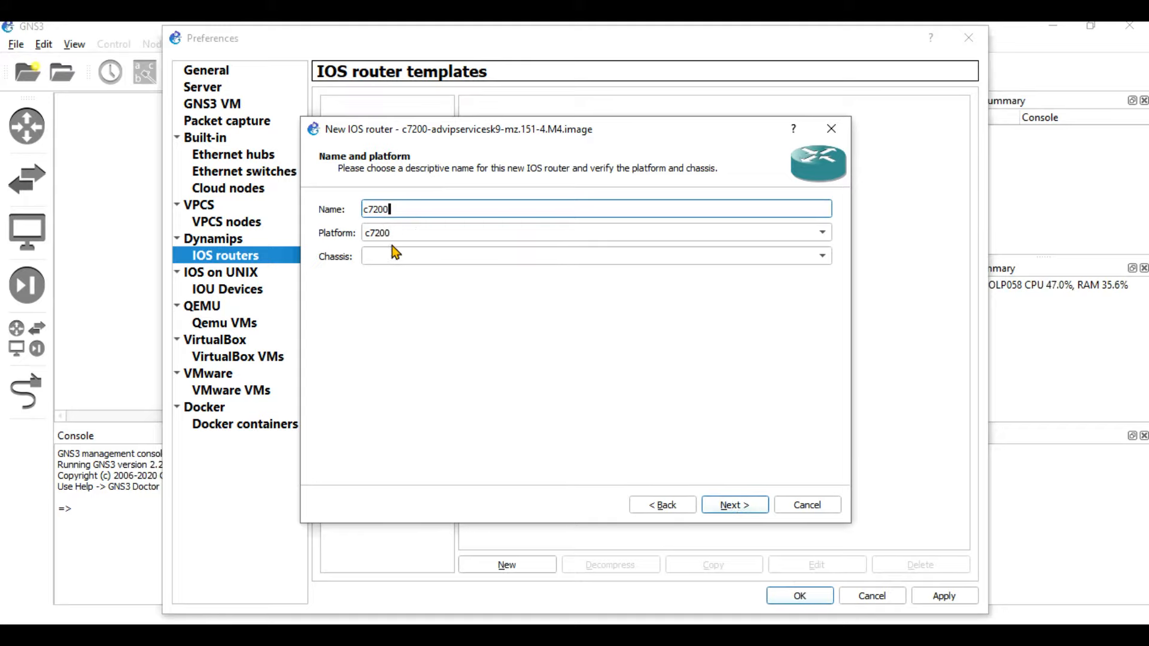
# Keep the c7200 name and platform, set default RAM to 512 MiB, and proceed to network adapters.
pyautogui.click(802, 254)
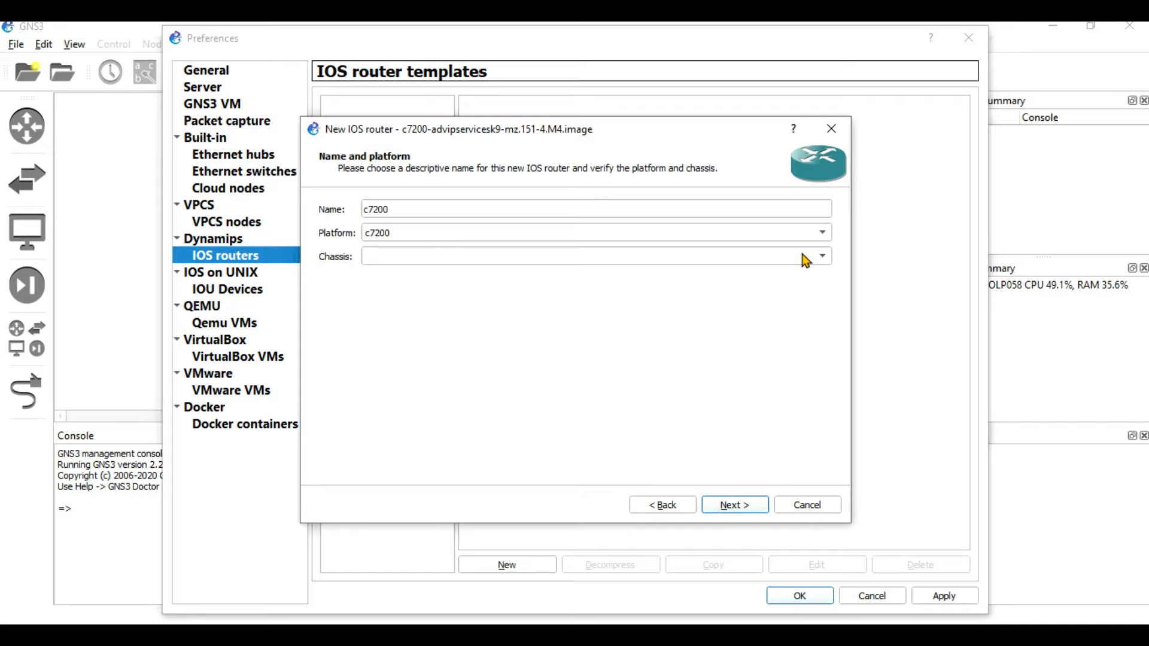
pyautogui.click(725, 509)
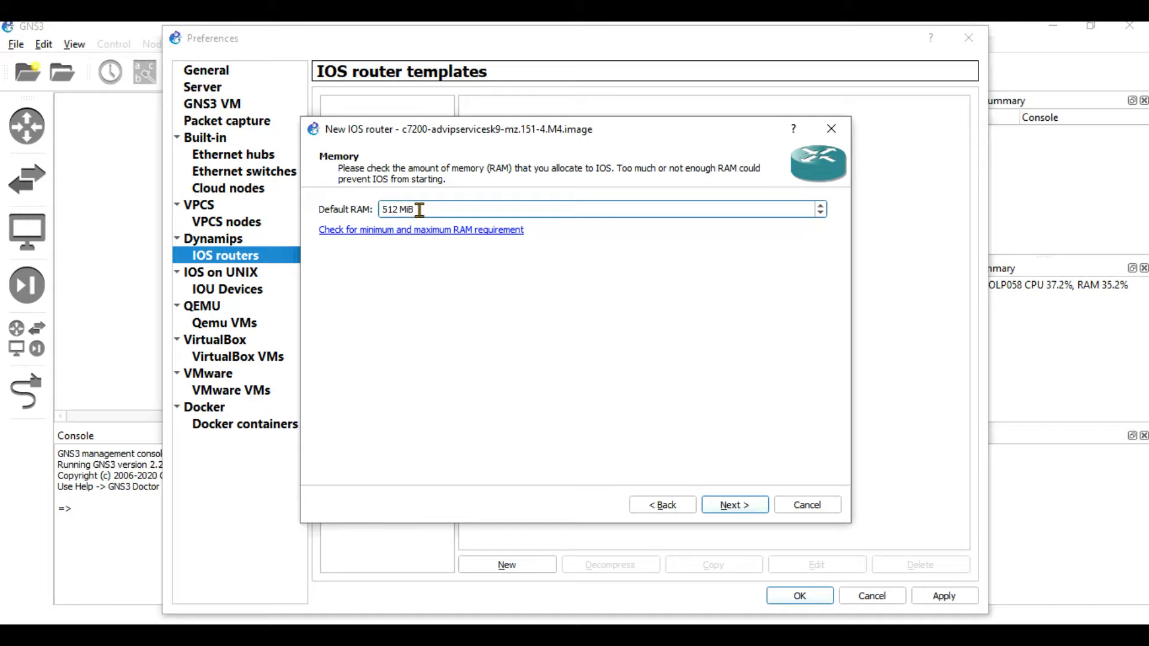
pyautogui.click(822, 206)
pyautogui.click(822, 206)
pyautogui.click(822, 206)
pyautogui.click(821, 206)
pyautogui.click(823, 214)
pyautogui.click(823, 215)
pyautogui.click(822, 214)
pyautogui.click(823, 215)
pyautogui.click(822, 215)
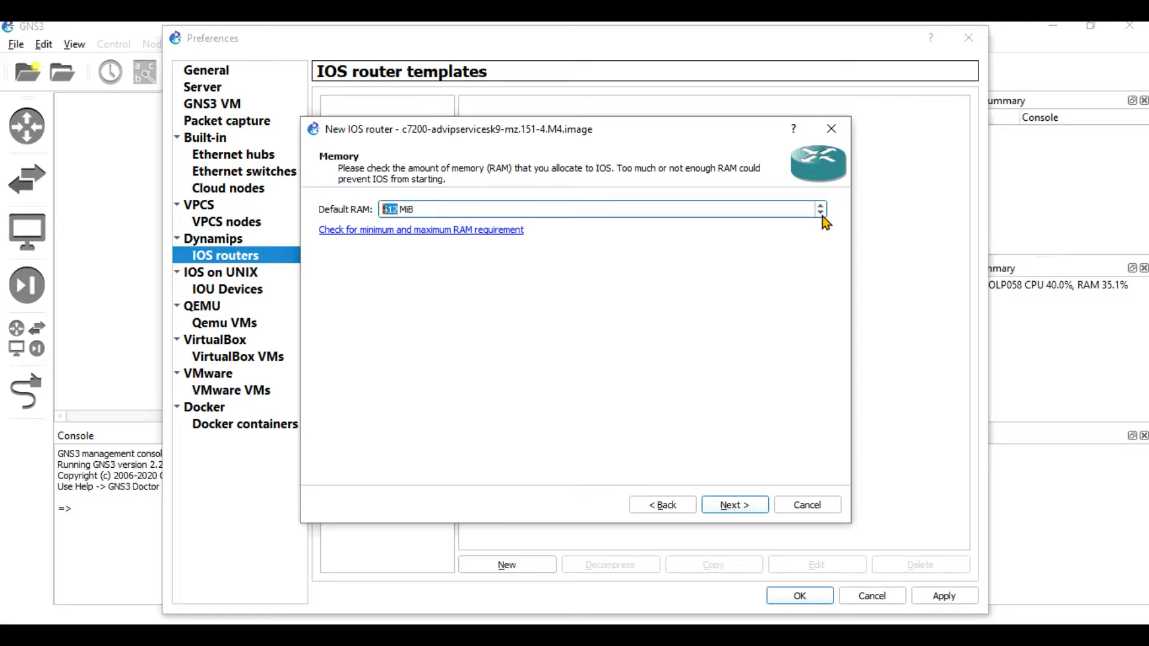
pyautogui.click(736, 506)
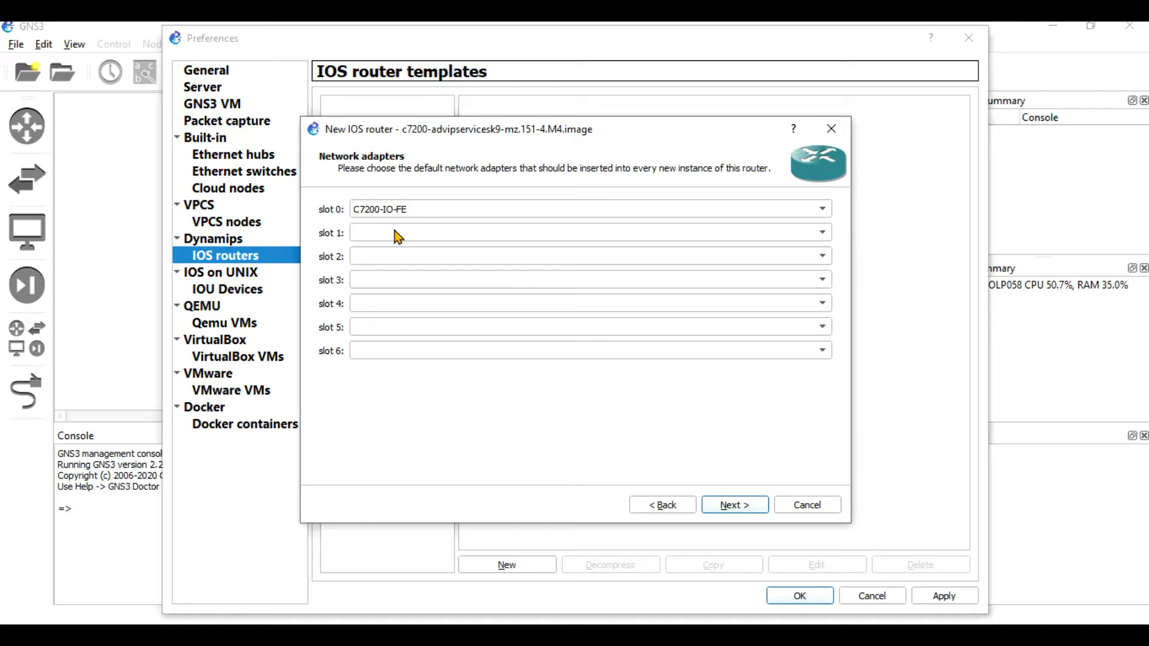
# Fill slots 1–3 of the c7200 with PA-GE, PA-GE and PA-4T+ adapters.
pyautogui.click(429, 234)
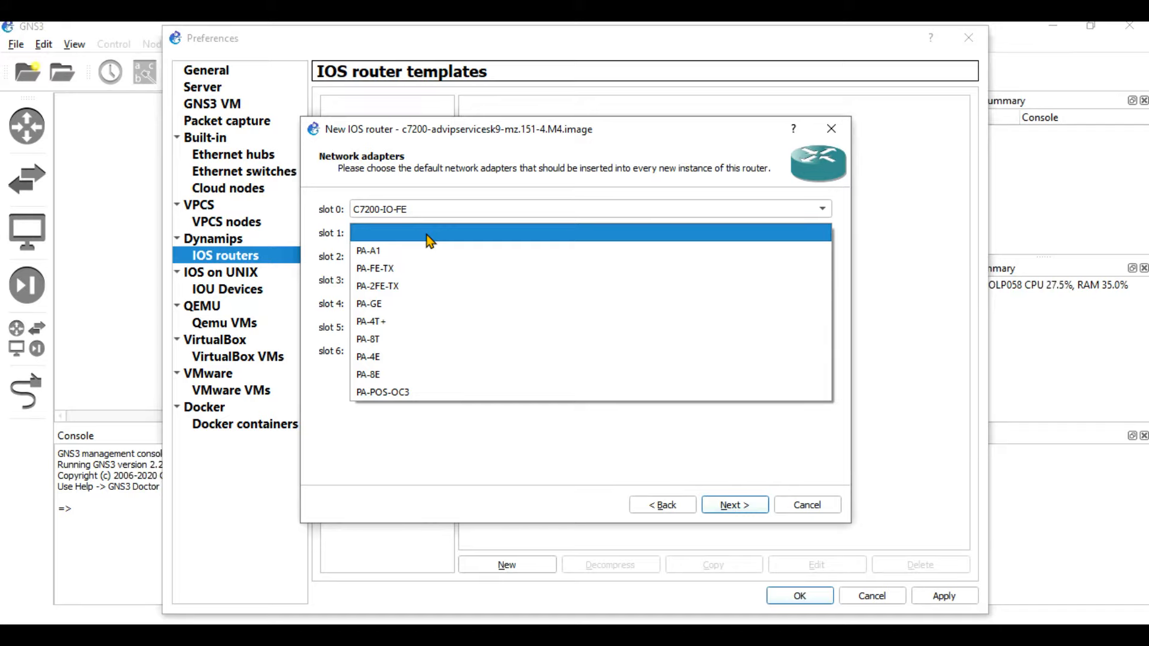
pyautogui.click(411, 303)
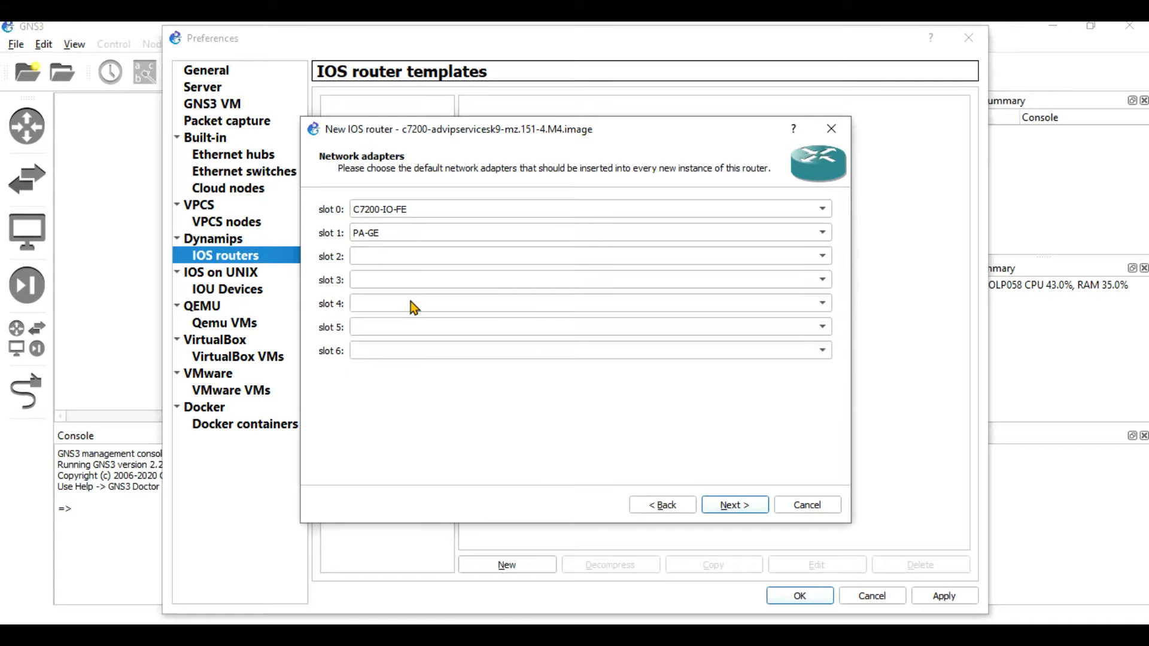
pyautogui.click(392, 255)
pyautogui.click(392, 328)
pyautogui.click(365, 283)
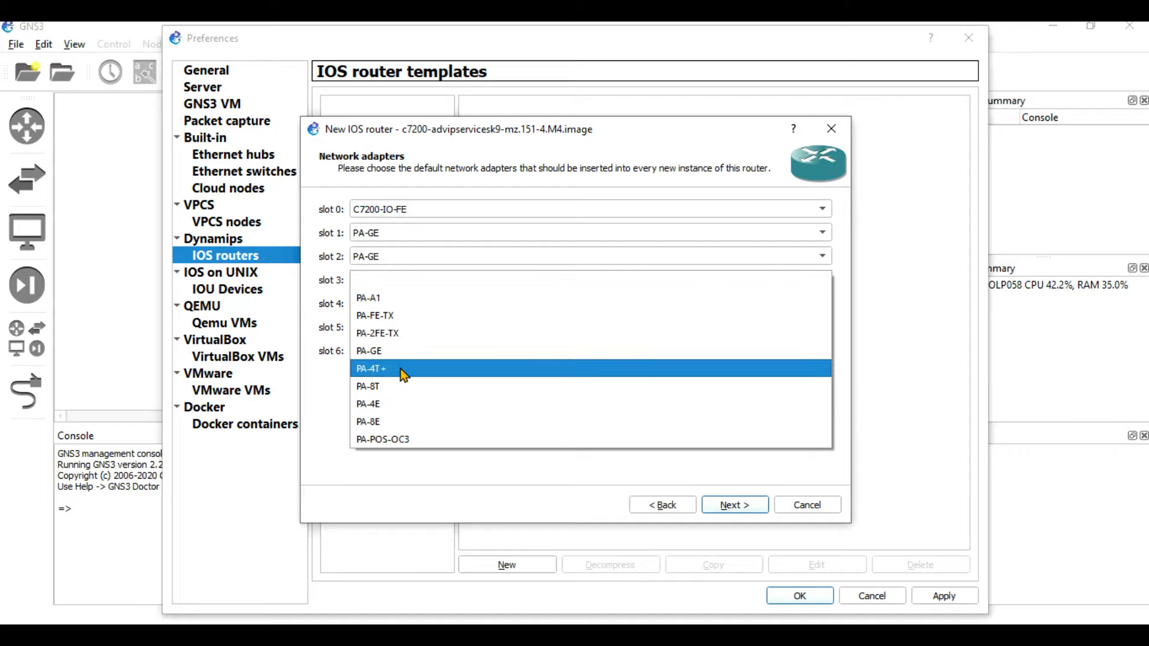
pyautogui.click(401, 369)
# Put PA-GE in slot 4, PA-POS-OC3 in slot 5 and PA-2FE-TX in slot 6, then continue.
pyautogui.click(374, 301)
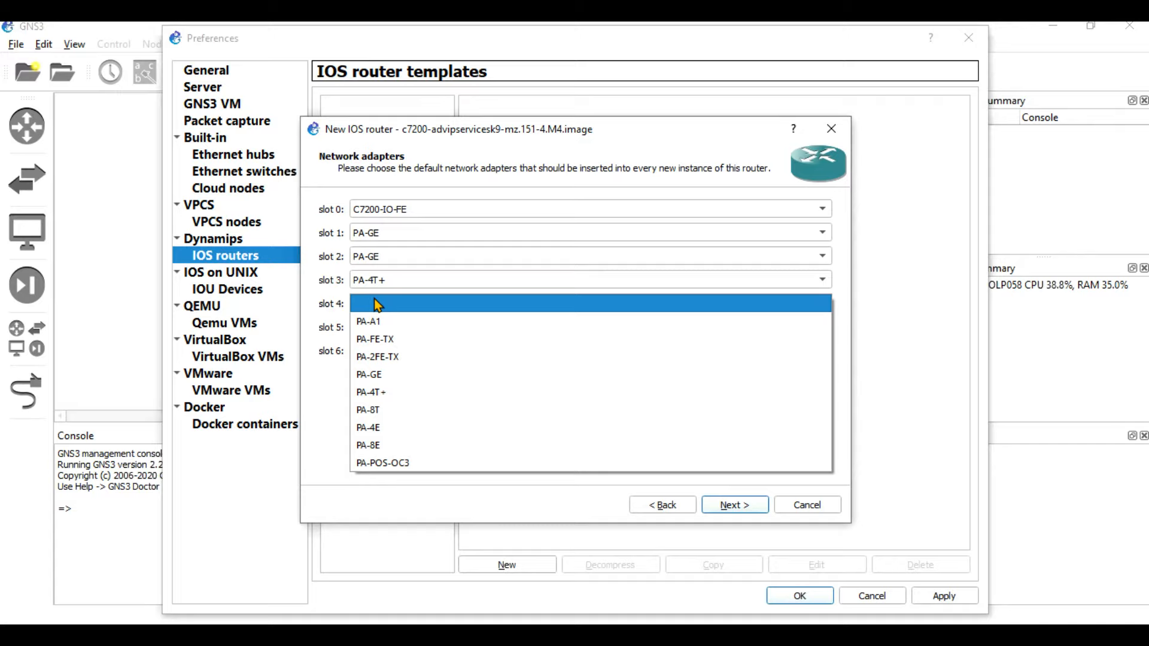
pyautogui.click(390, 372)
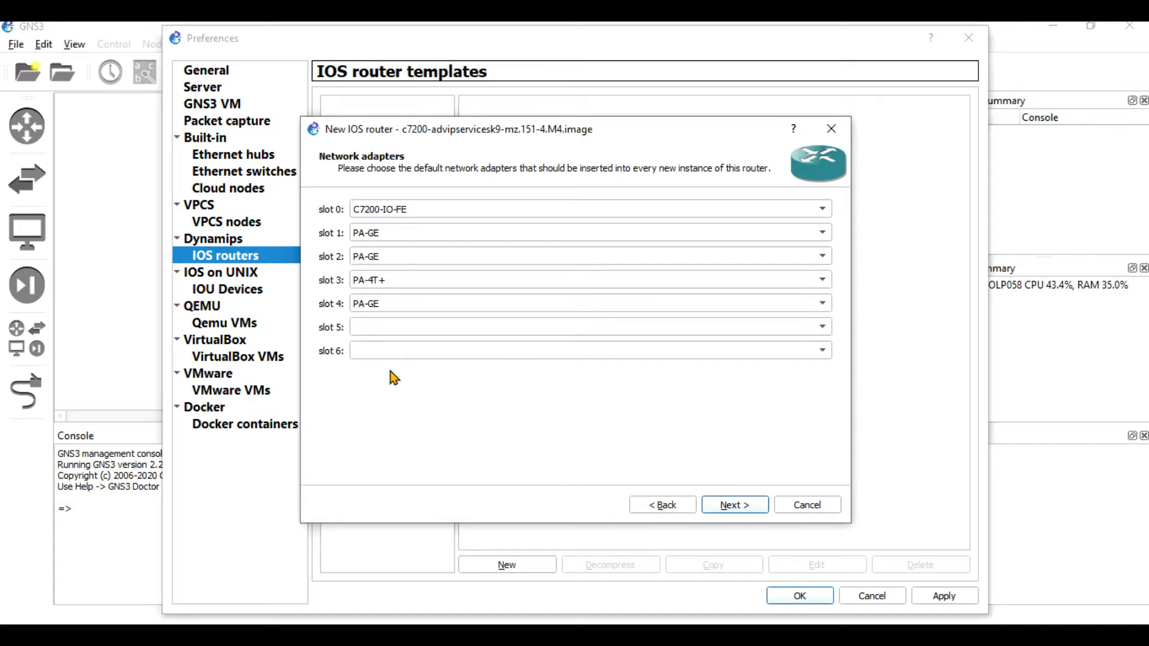
pyautogui.click(367, 328)
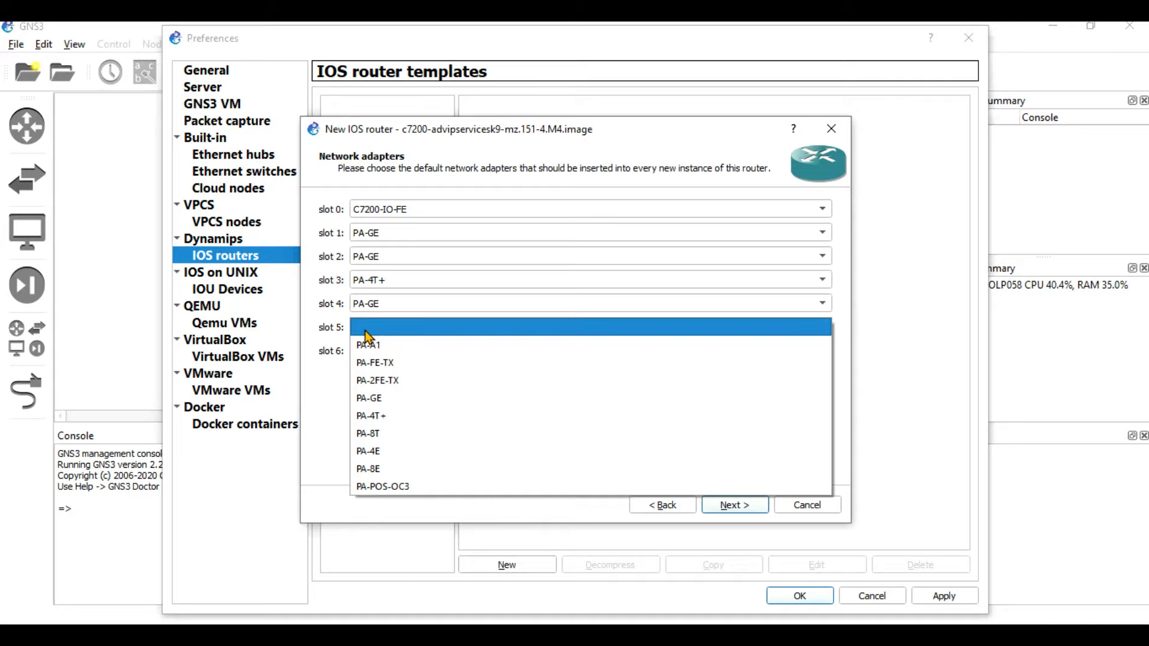
pyautogui.click(416, 486)
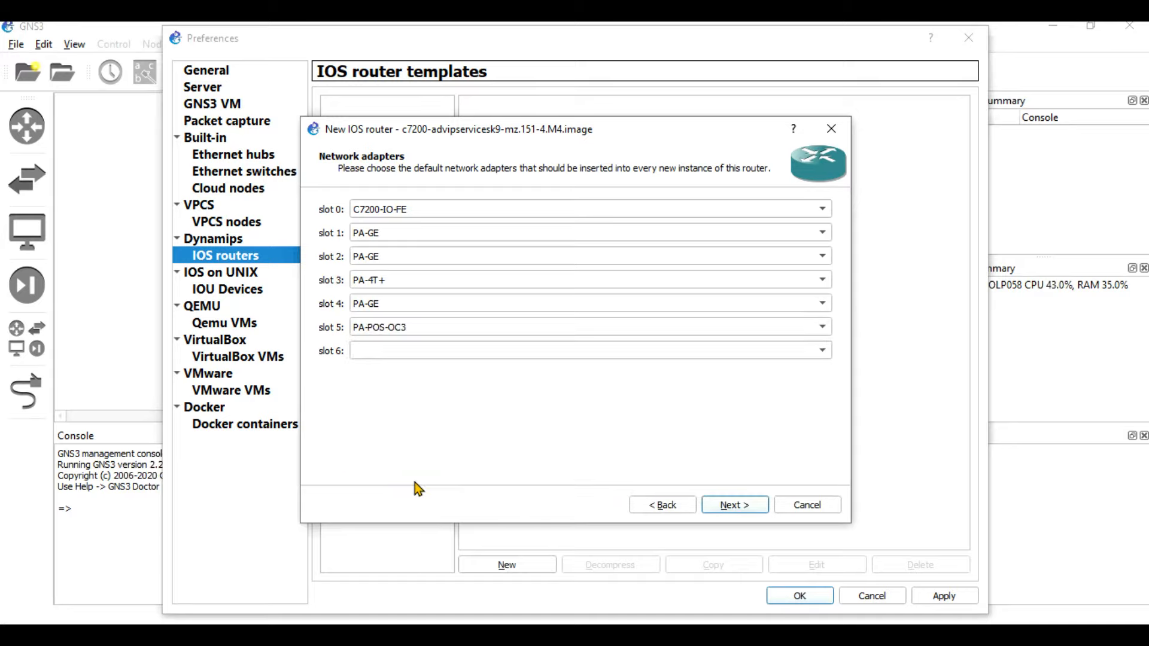
pyautogui.click(379, 353)
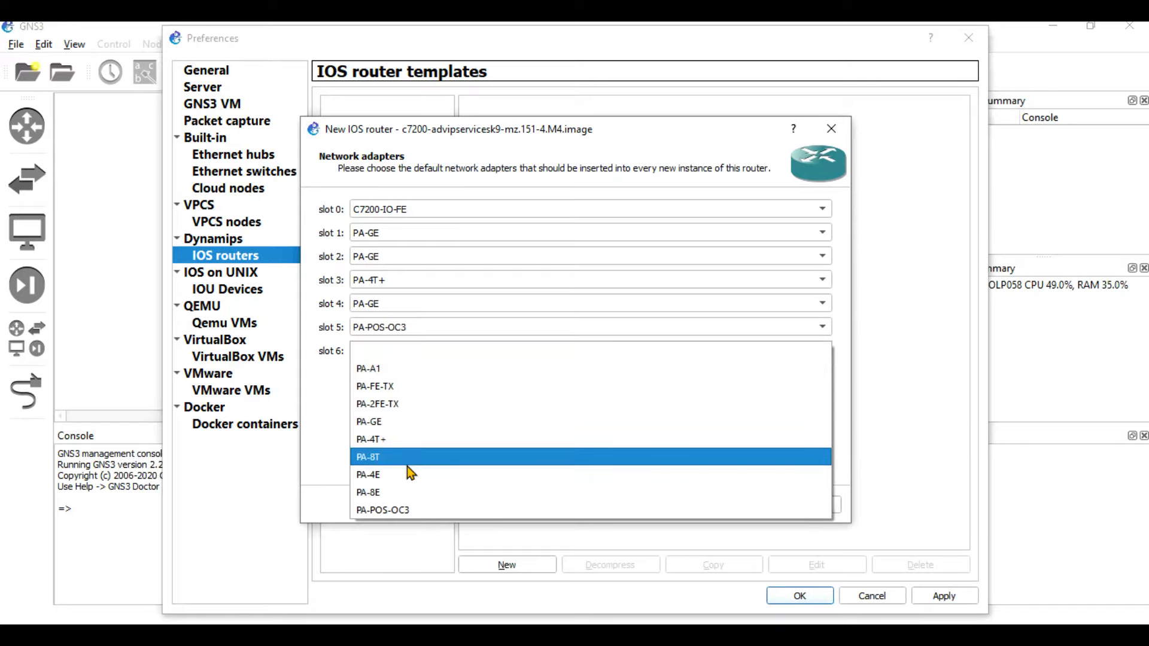
pyautogui.click(408, 404)
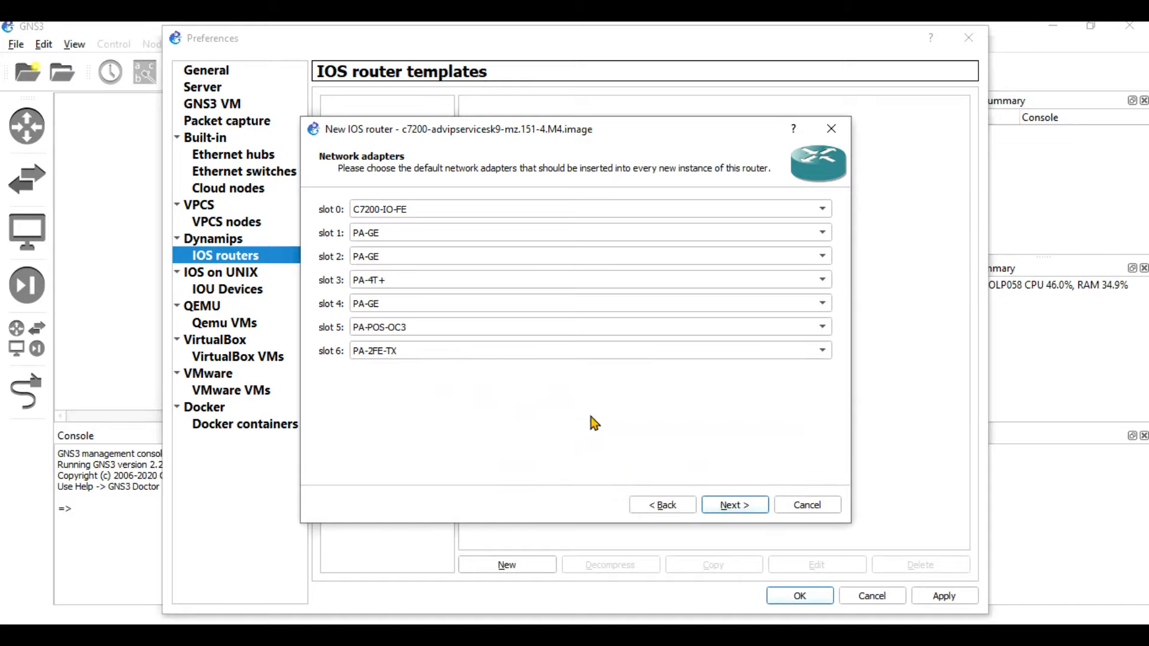
pyautogui.click(734, 506)
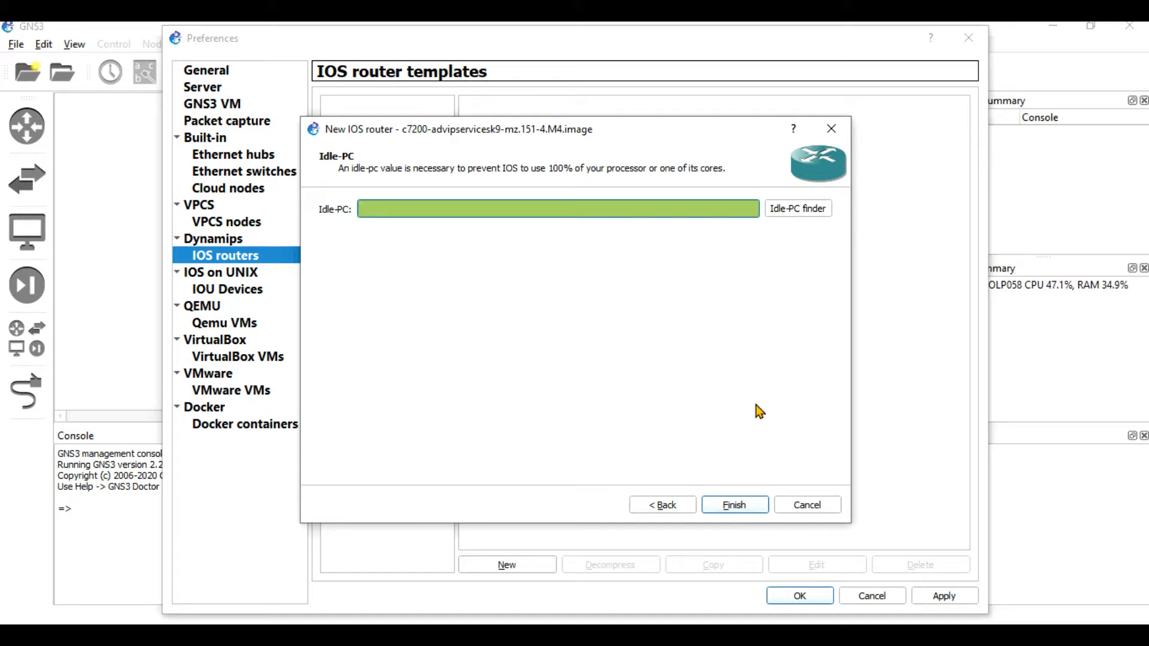
# Auto-find and accept Idle-PC 0x60608f64, finish the c7200 template, and close Preferences.
pyautogui.click(785, 210)
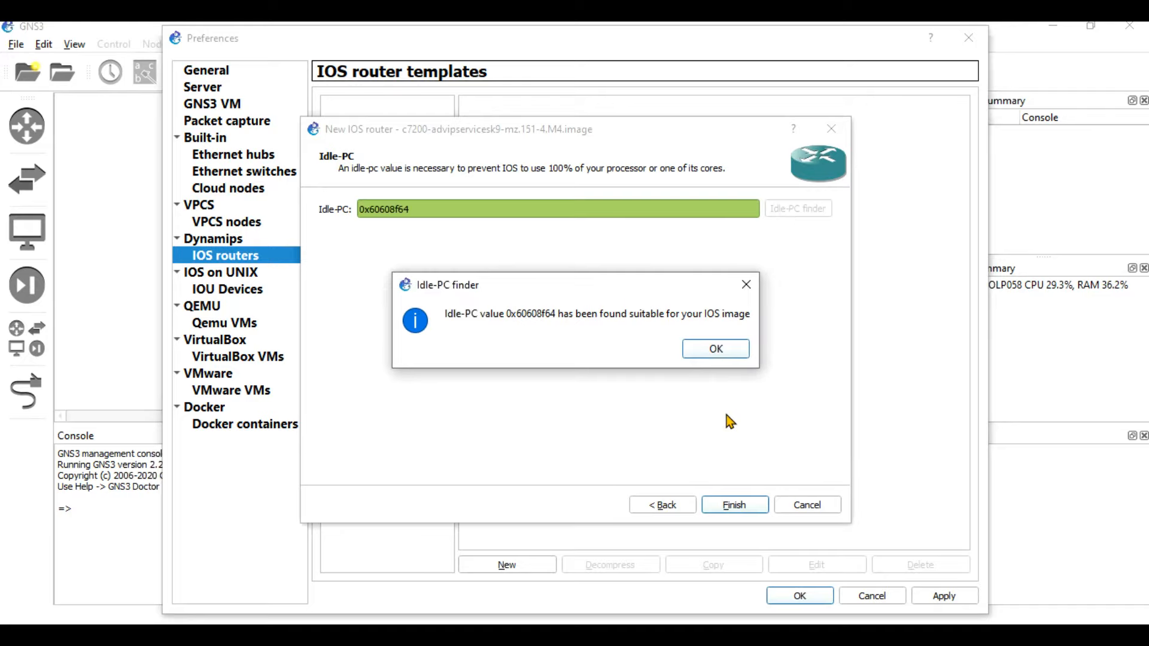
pyautogui.click(702, 356)
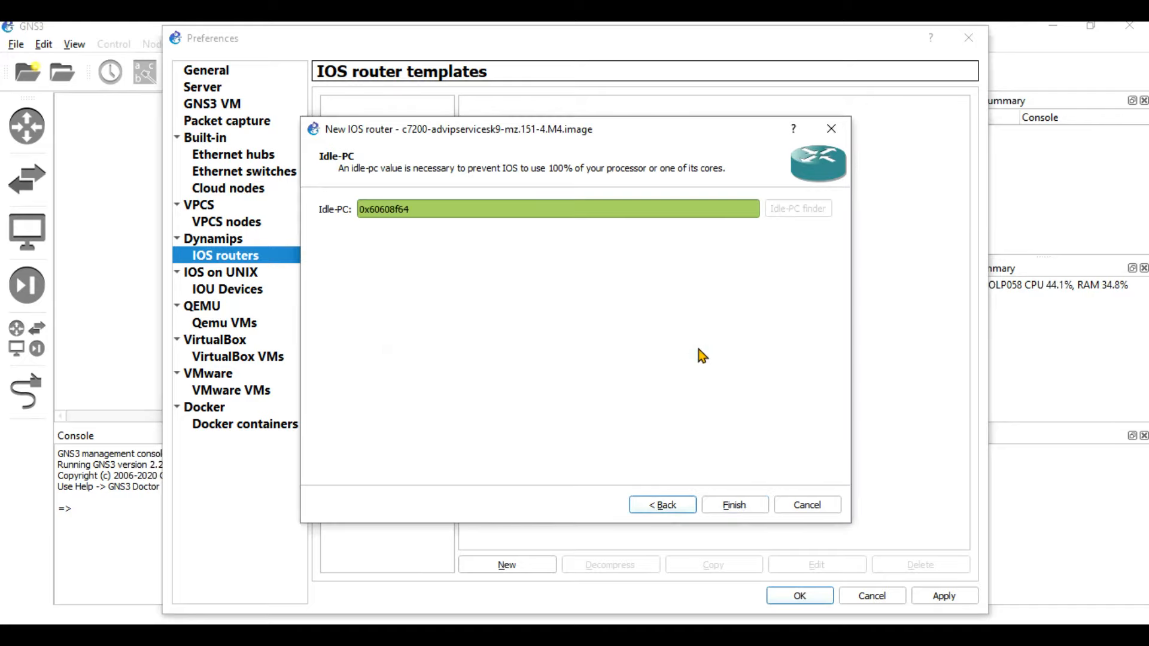
pyautogui.click(734, 505)
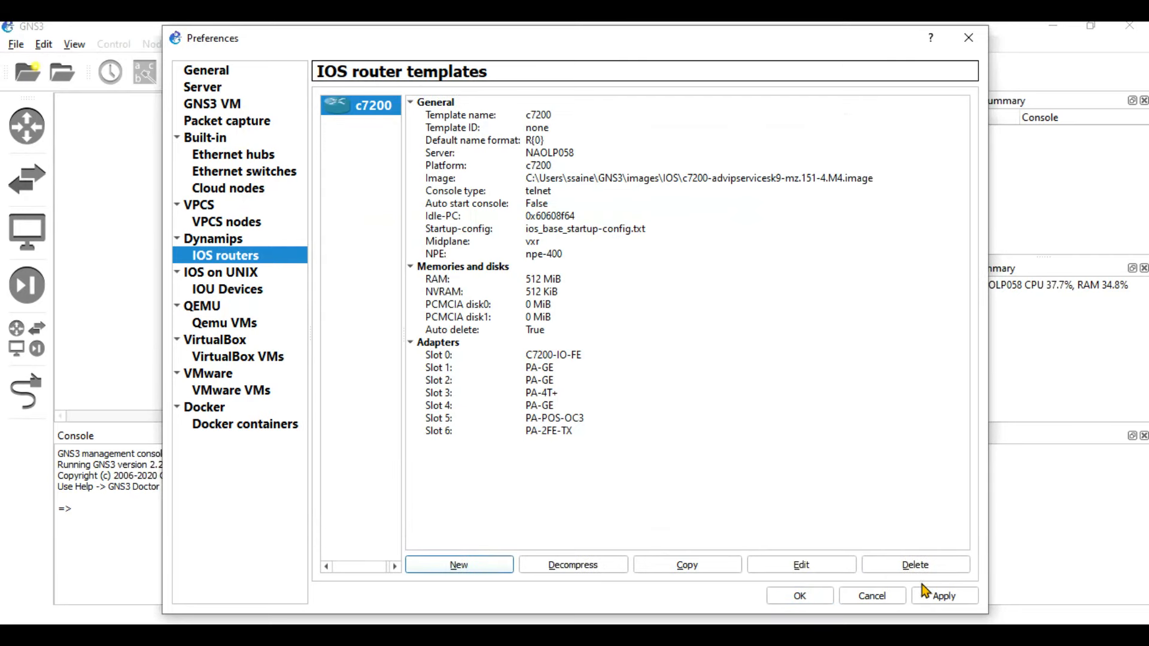
pyautogui.click(800, 595)
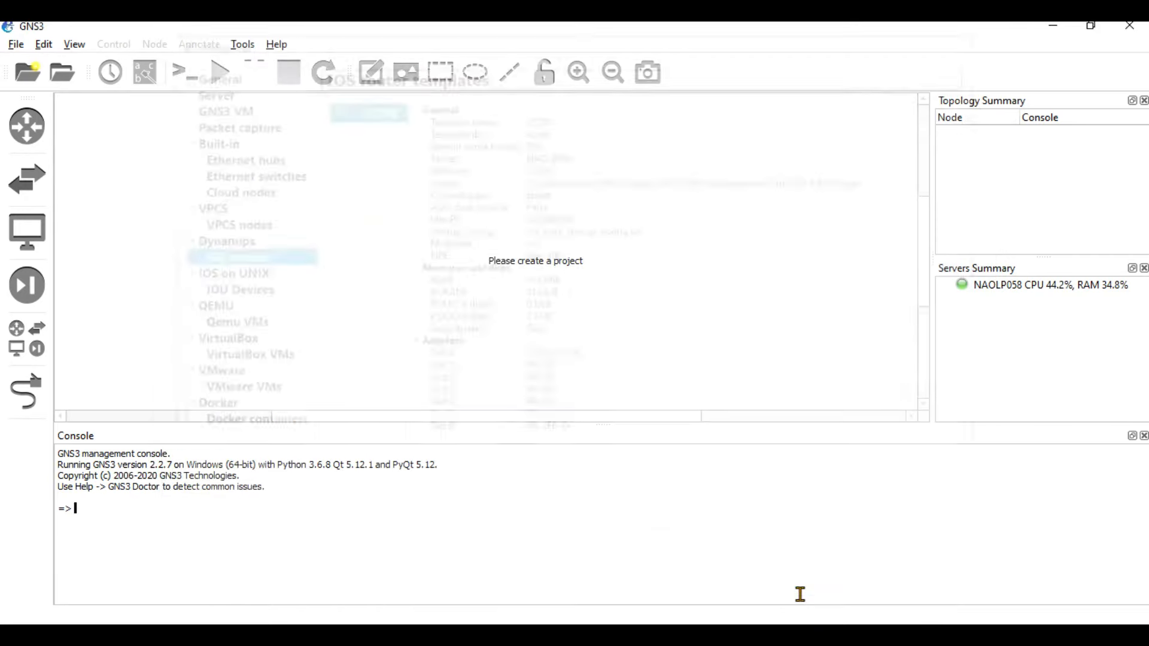
# Restart GNS3 and clear the default project name, leaving the project location unchanged.
pyautogui.click(1140, 27)
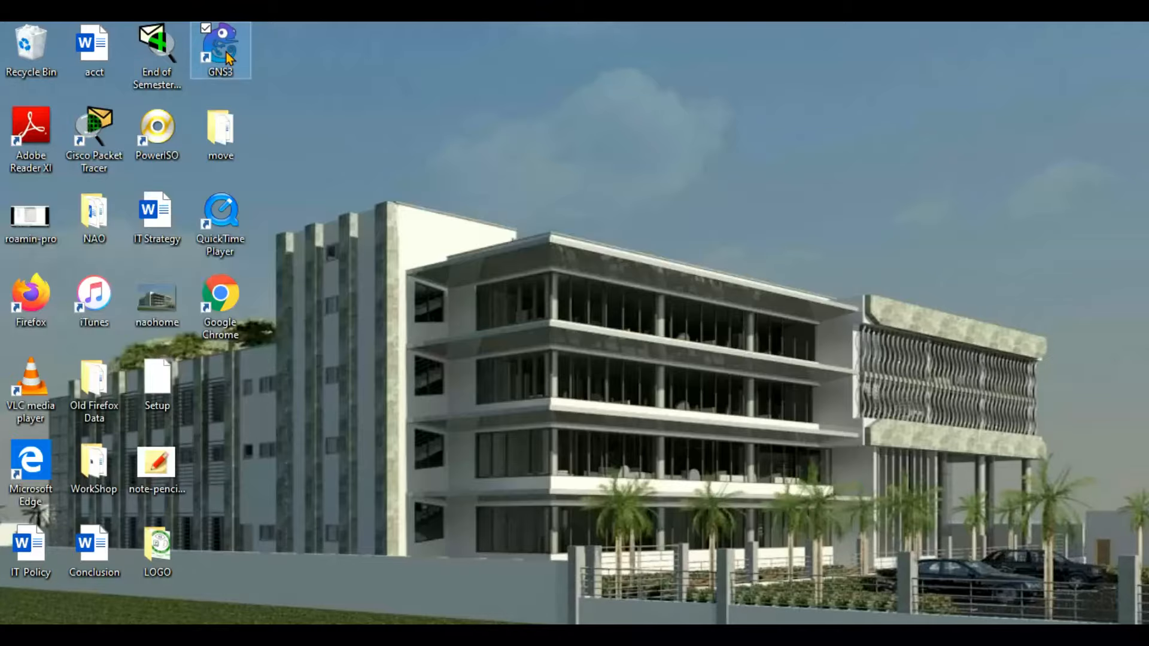
pyautogui.doubleClick(226, 52)
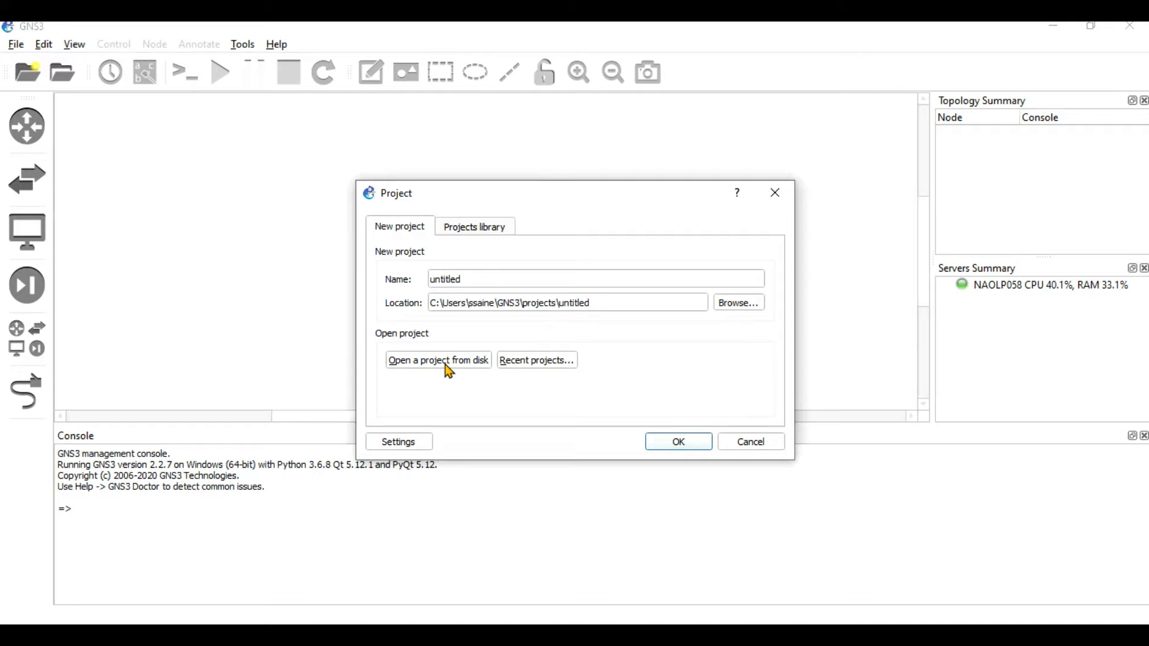
pyautogui.click(467, 282)
pyautogui.press('BackSpace')
pyautogui.press('BackSpace')
pyautogui.press('BackSpace')
pyautogui.press('BackSpace')
pyautogui.press('BackSpace')
pyautogui.press('BackSpace')
pyautogui.press('BackSpace')
pyautogui.press('BackSpace')
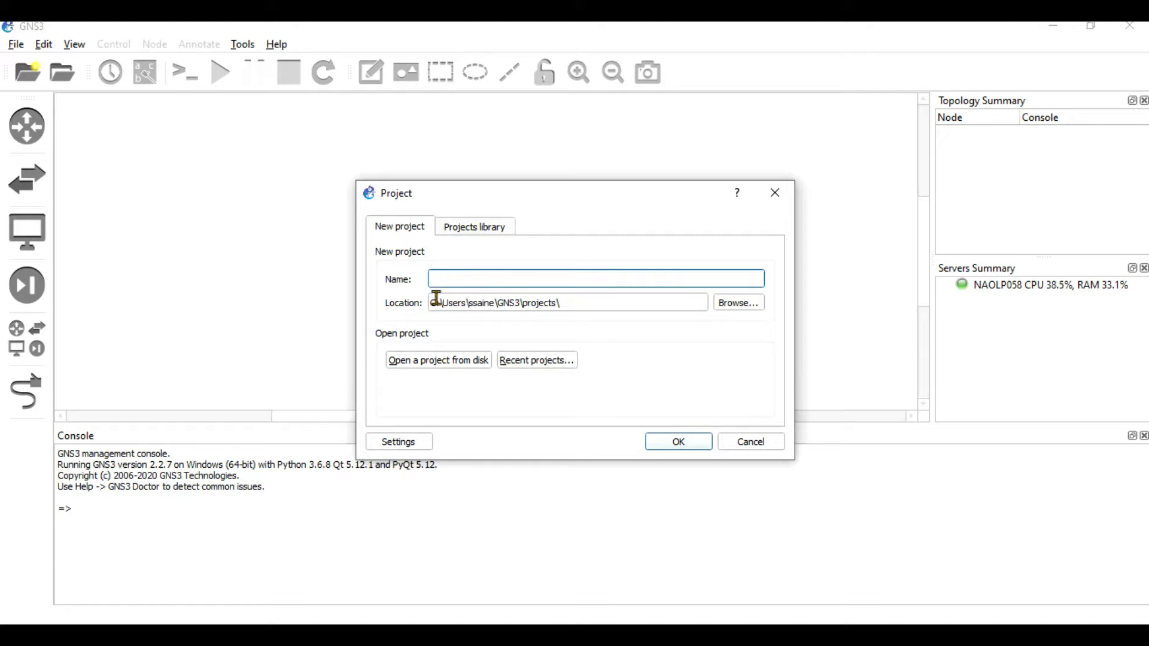
pyautogui.doubleClick(459, 304)
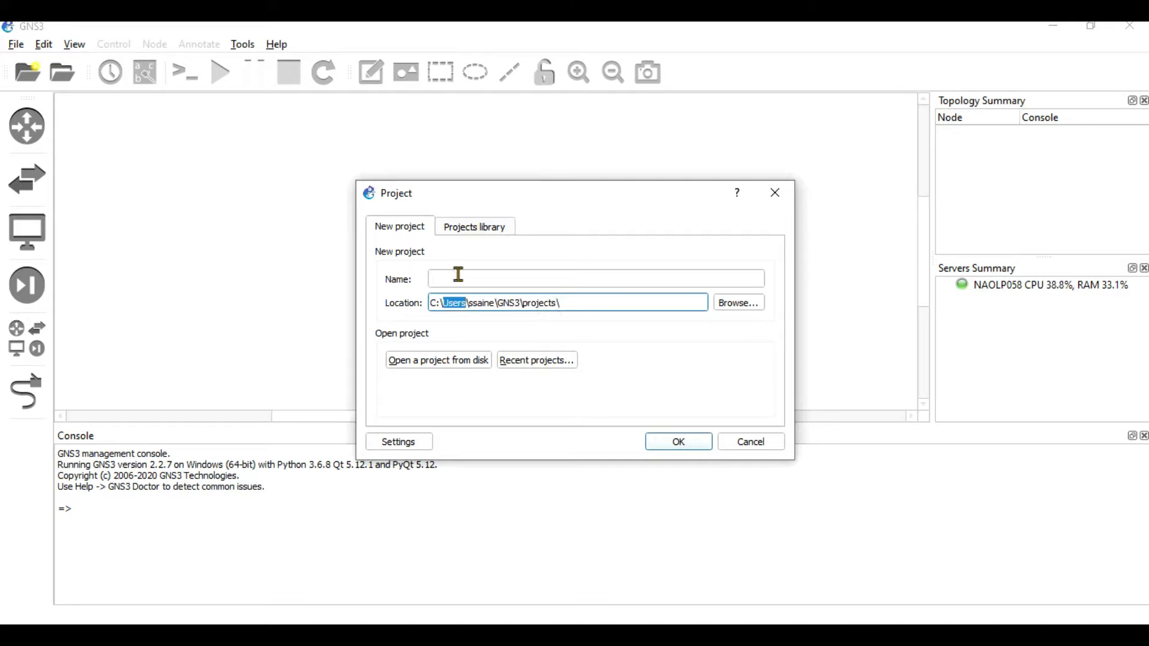
pyautogui.click(752, 309)
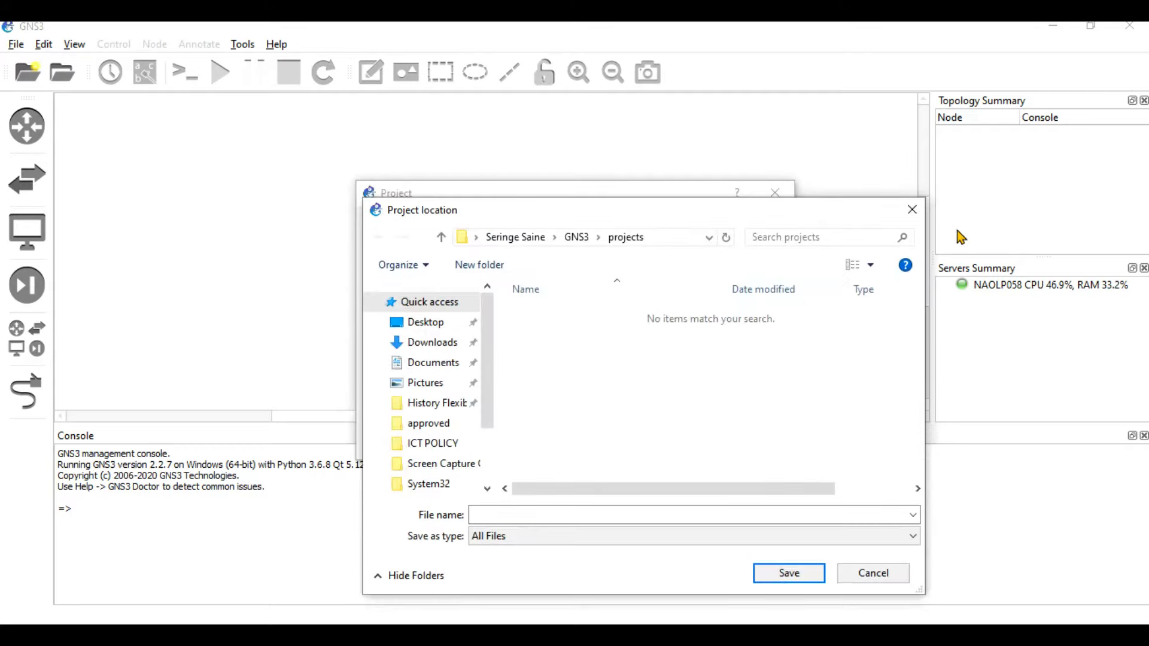
pyautogui.click(907, 210)
# Name the new project FirstProject and create it.
pyautogui.click(469, 281)
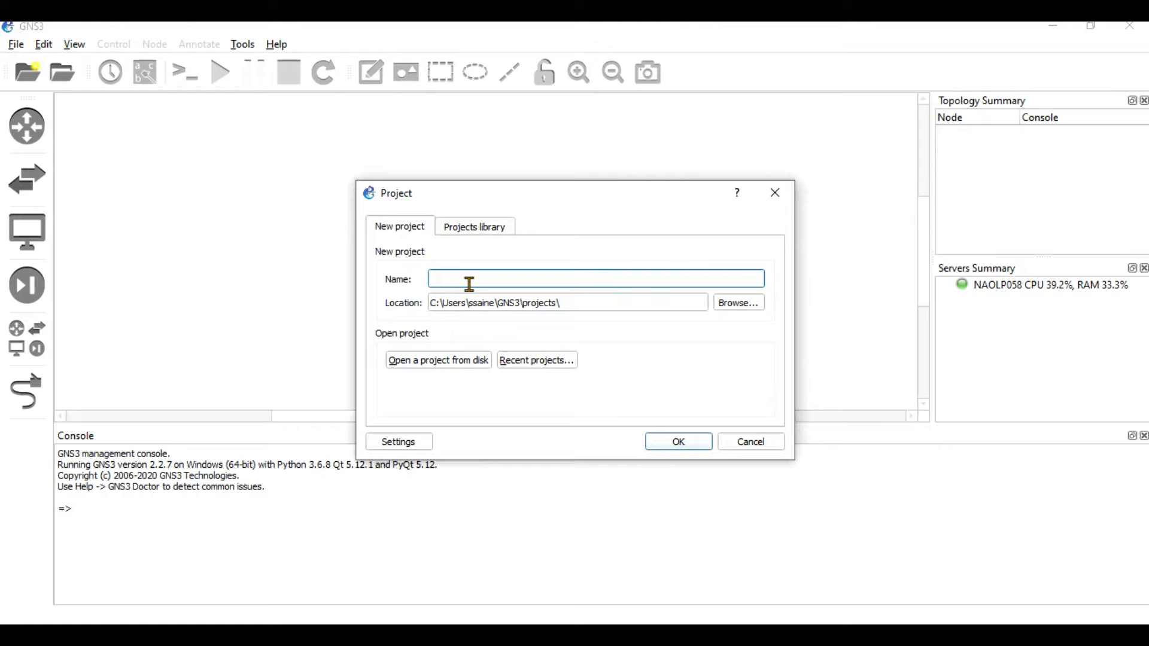
pyautogui.write('FirstProject')
pyautogui.click(680, 443)
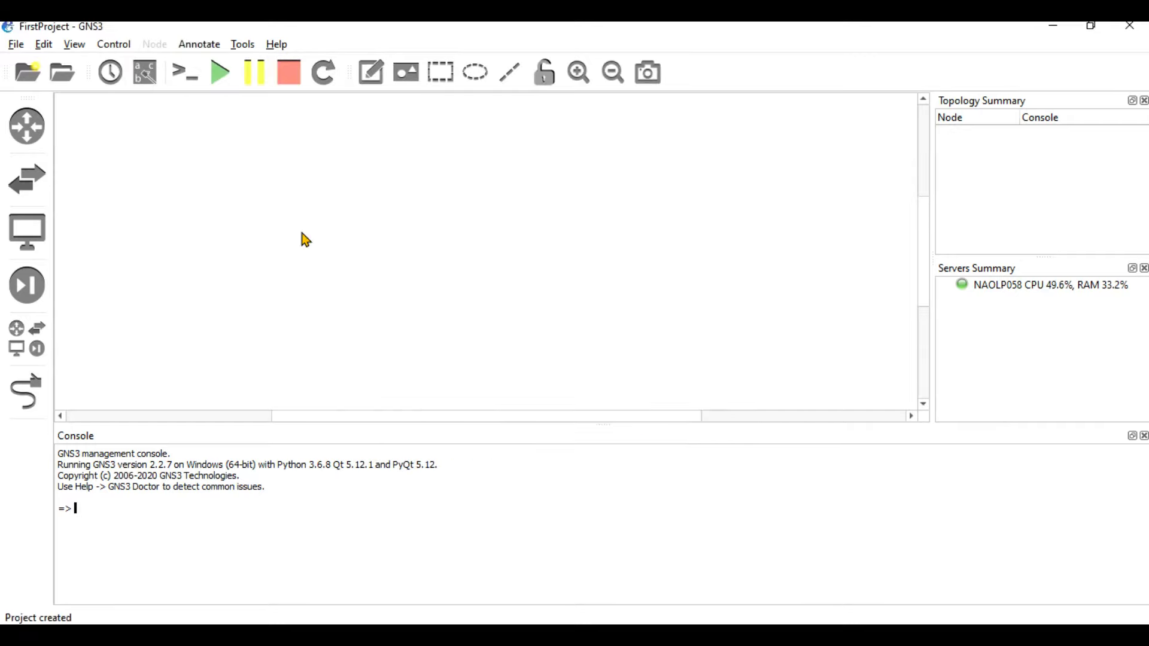
pyautogui.click(33, 127)
# Place c7200 routers R1 and R2 side by side, then link R1's GigabitEthernet1/0 toward R2.
pyautogui.moveTo(103, 149); pyautogui.dragTo(497, 186)
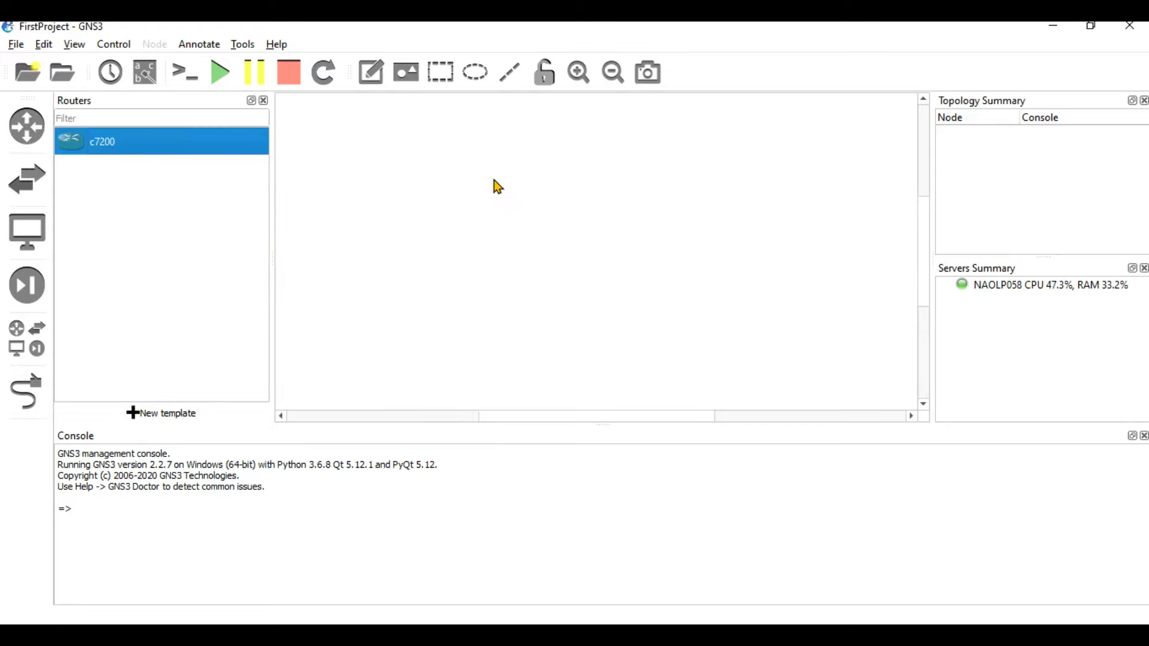
pyautogui.moveTo(155, 152); pyautogui.dragTo(747, 211)
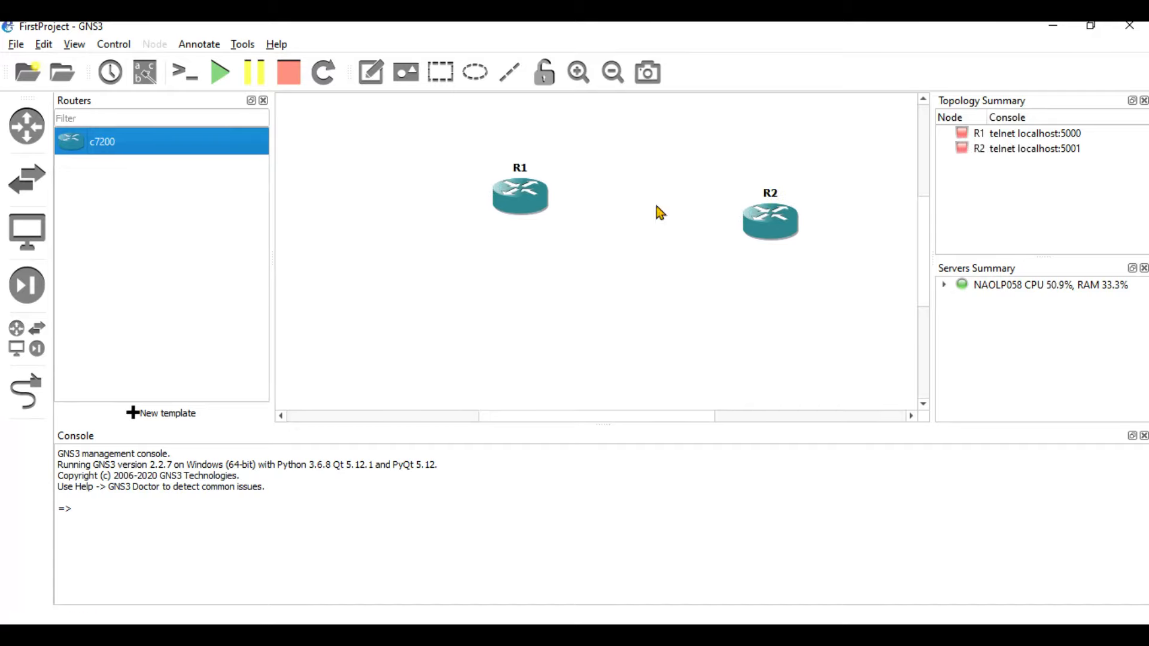
pyautogui.click(45, 392)
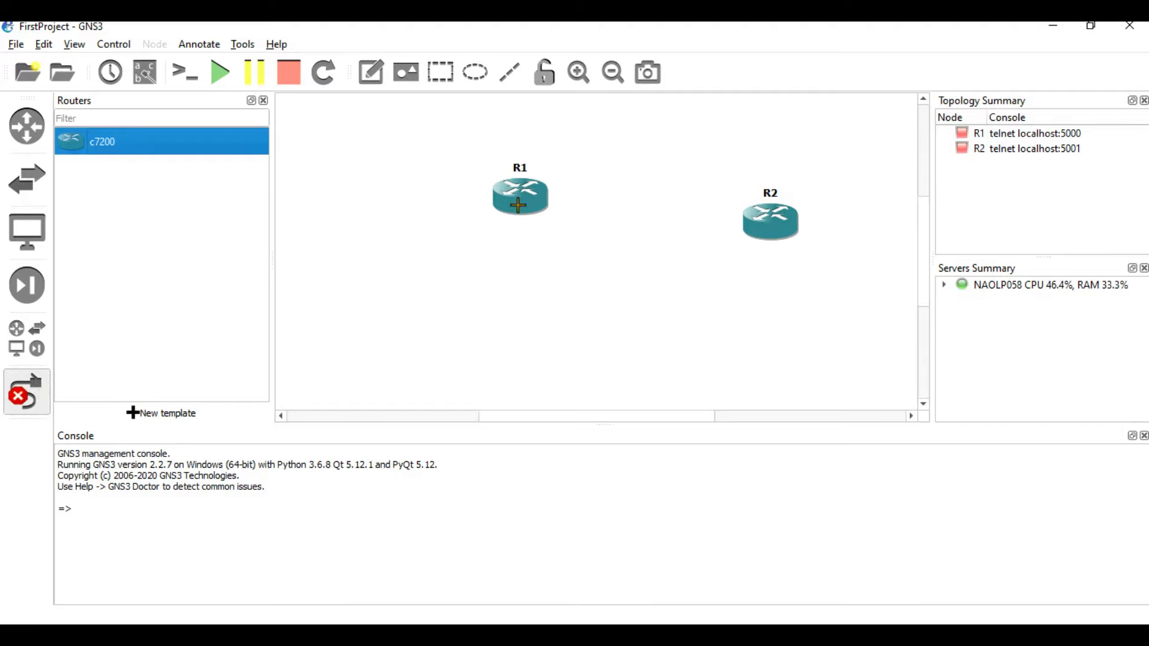
pyautogui.click(530, 192)
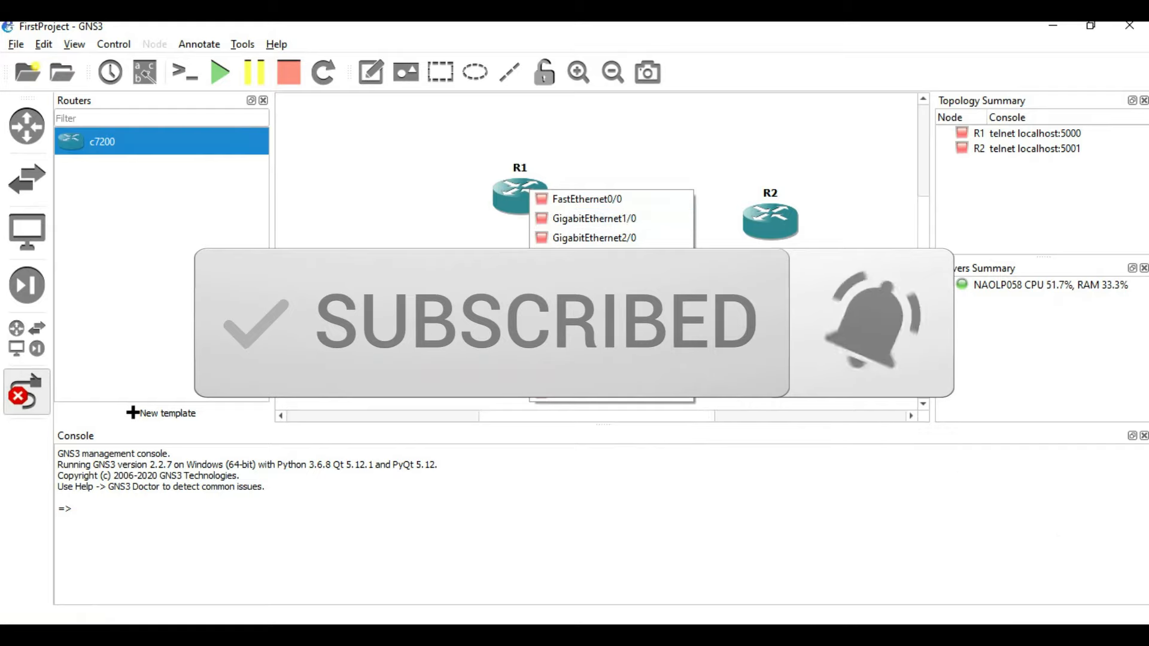
pyautogui.click(637, 220)
pyautogui.click(753, 225)
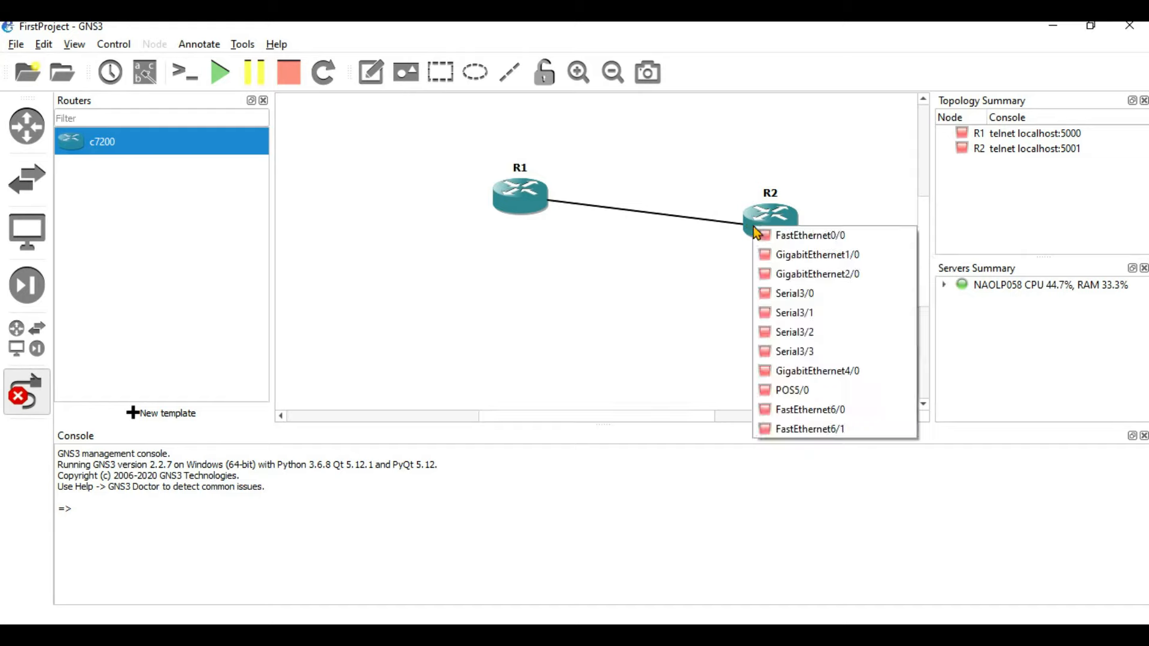
pyautogui.click(836, 274)
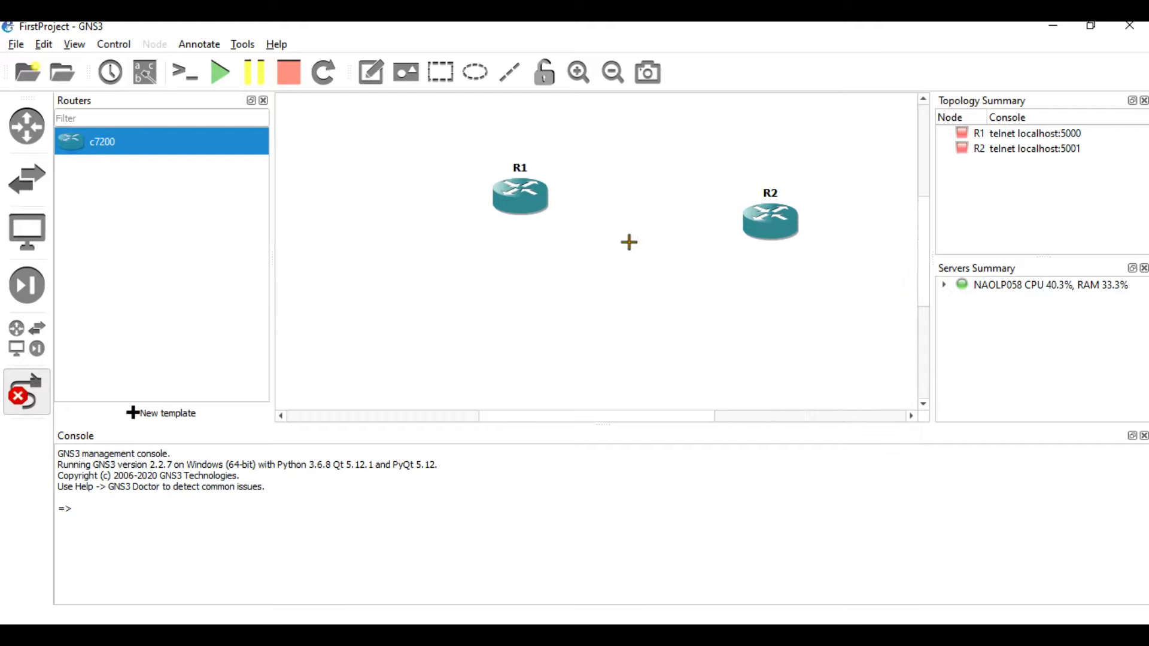